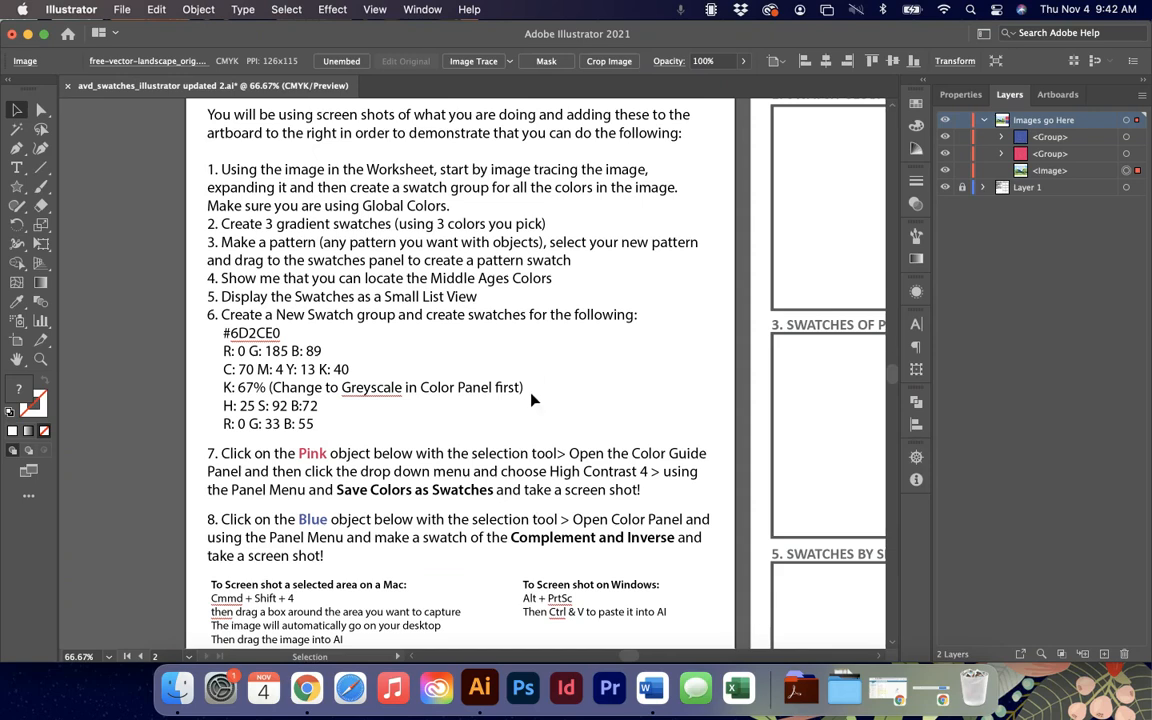
Image trace the landscape picture in the worksheet using the High Fidelity Photo preset.
scroll(373, 463, down, 5)
scroll(370, 460, up, 4)
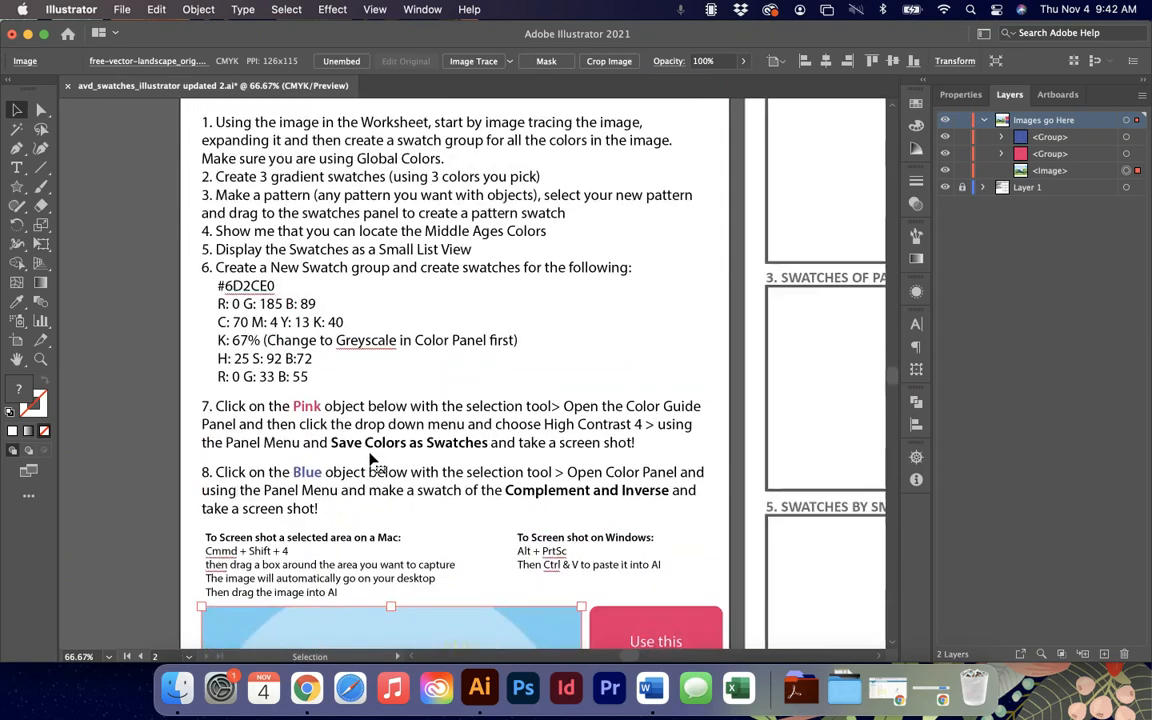
scroll(370, 460, up, 1)
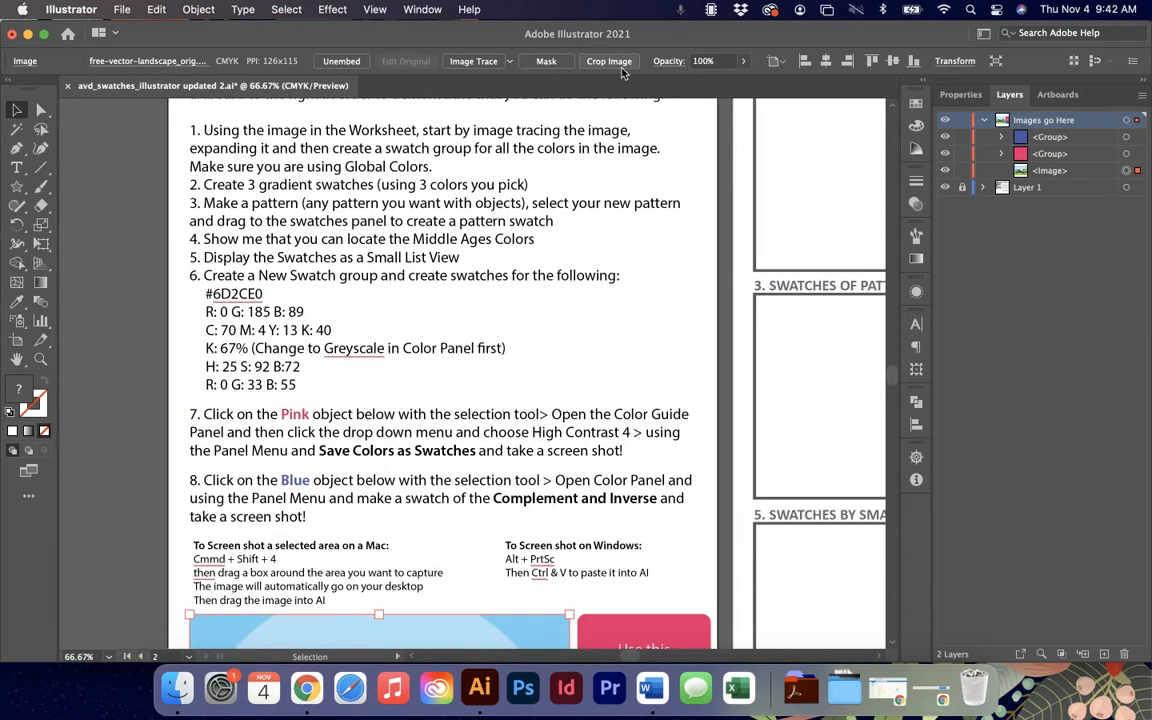
click(490, 63)
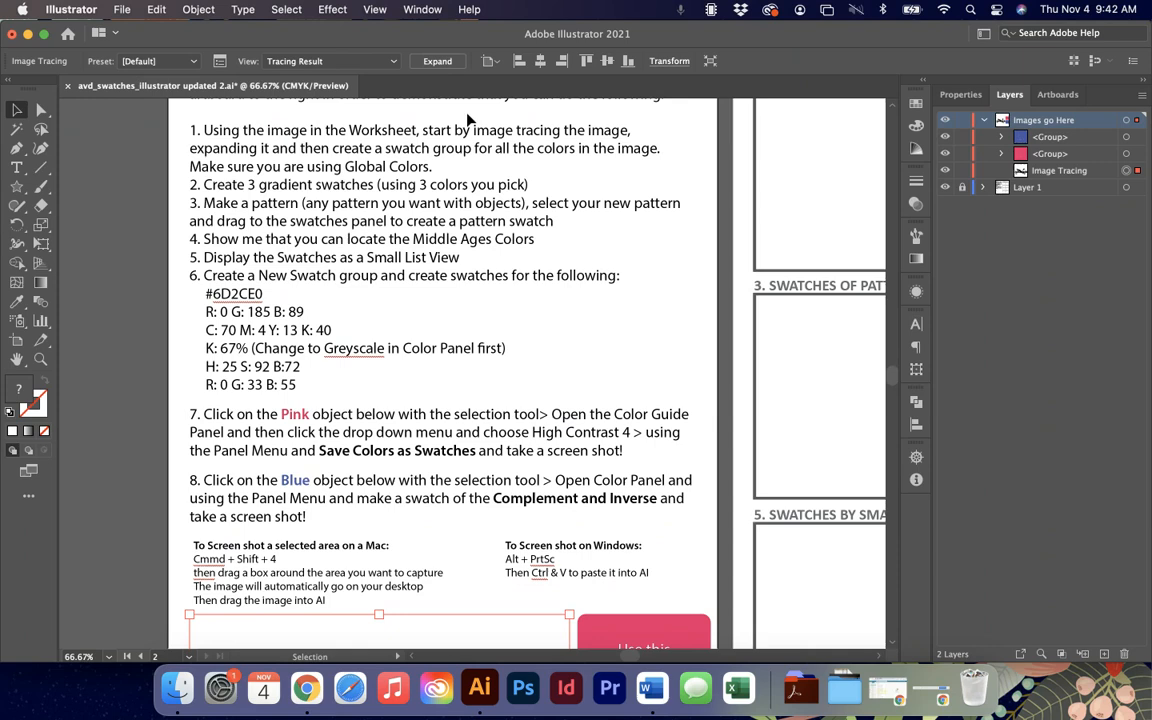
scroll(468, 120, down, 6)
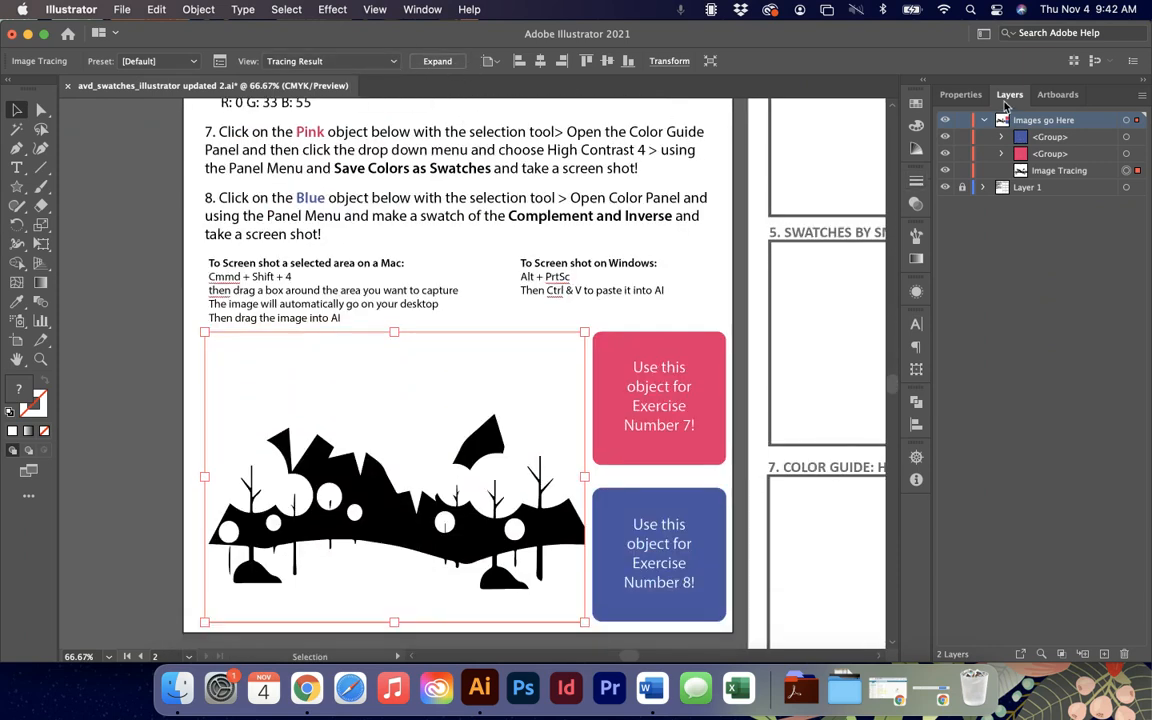
click(960, 94)
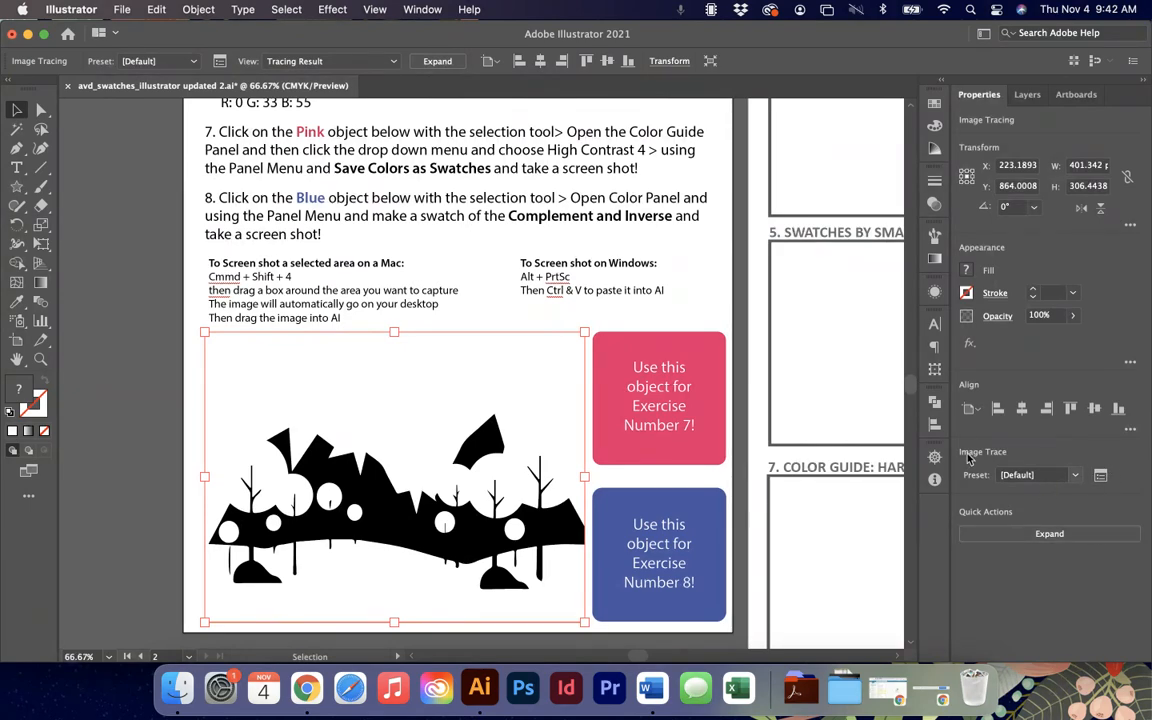
click(1070, 475)
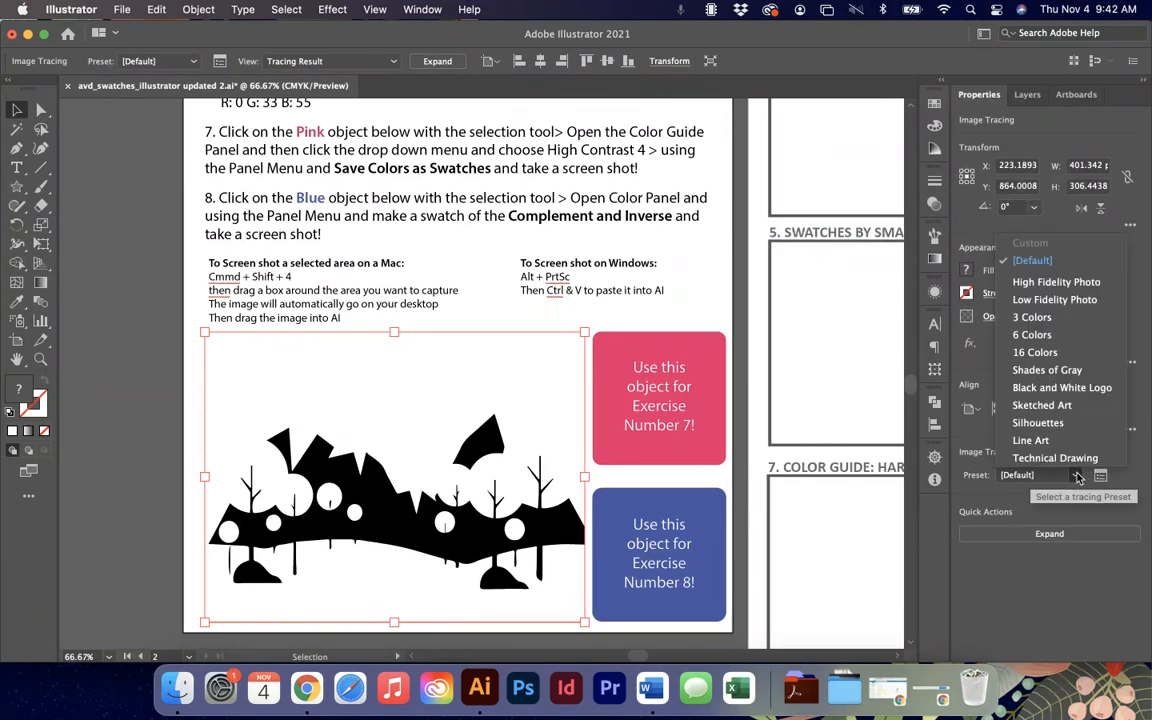
click(1058, 283)
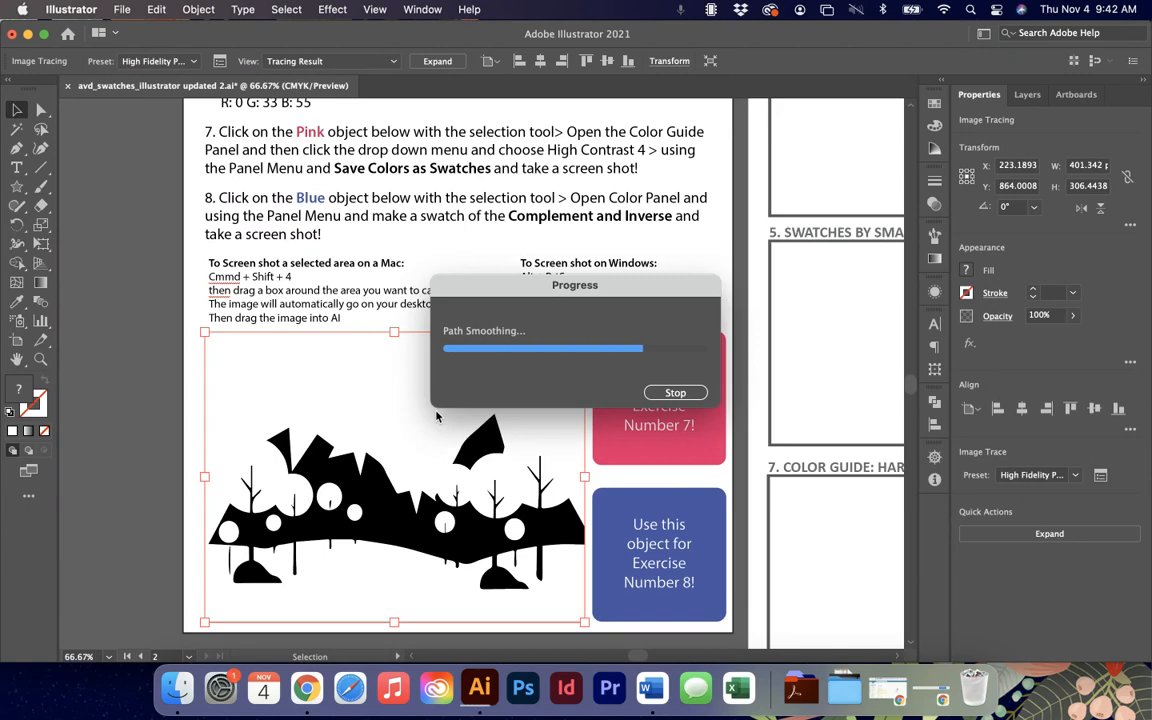
Expand the High Fidelity Photo tracing of the landscape into editable vector shapes.
key(super+minus)
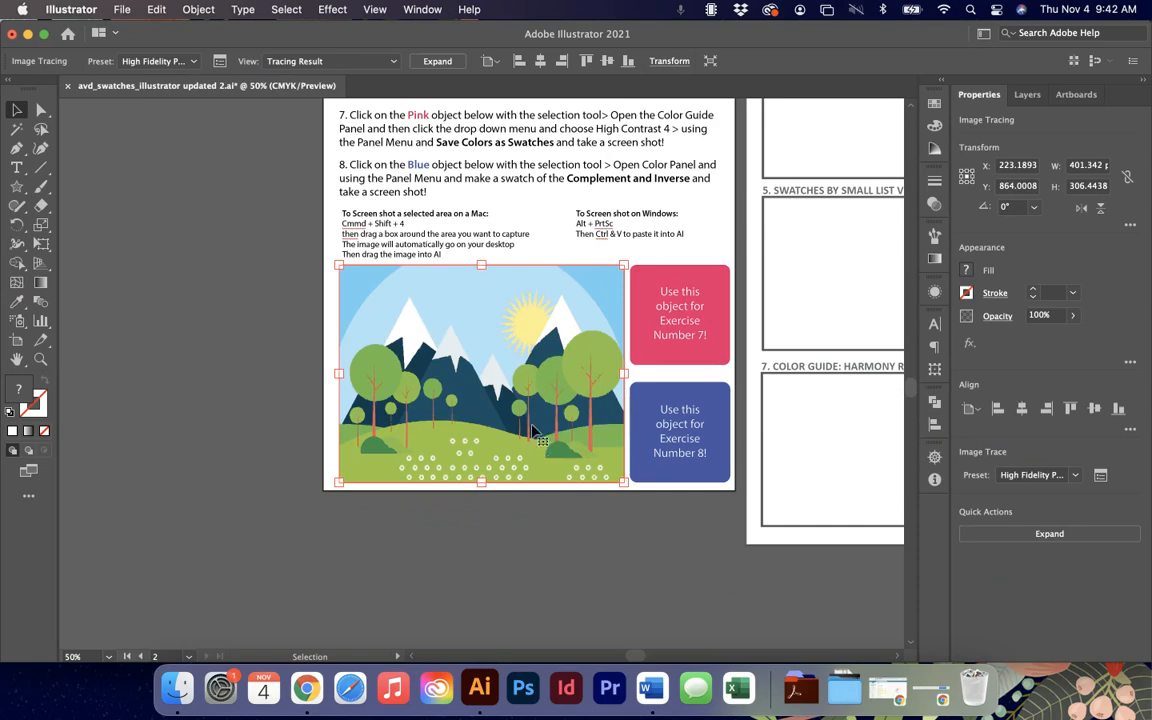
scroll(527, 315, up, 5)
scroll(527, 315, right, 4)
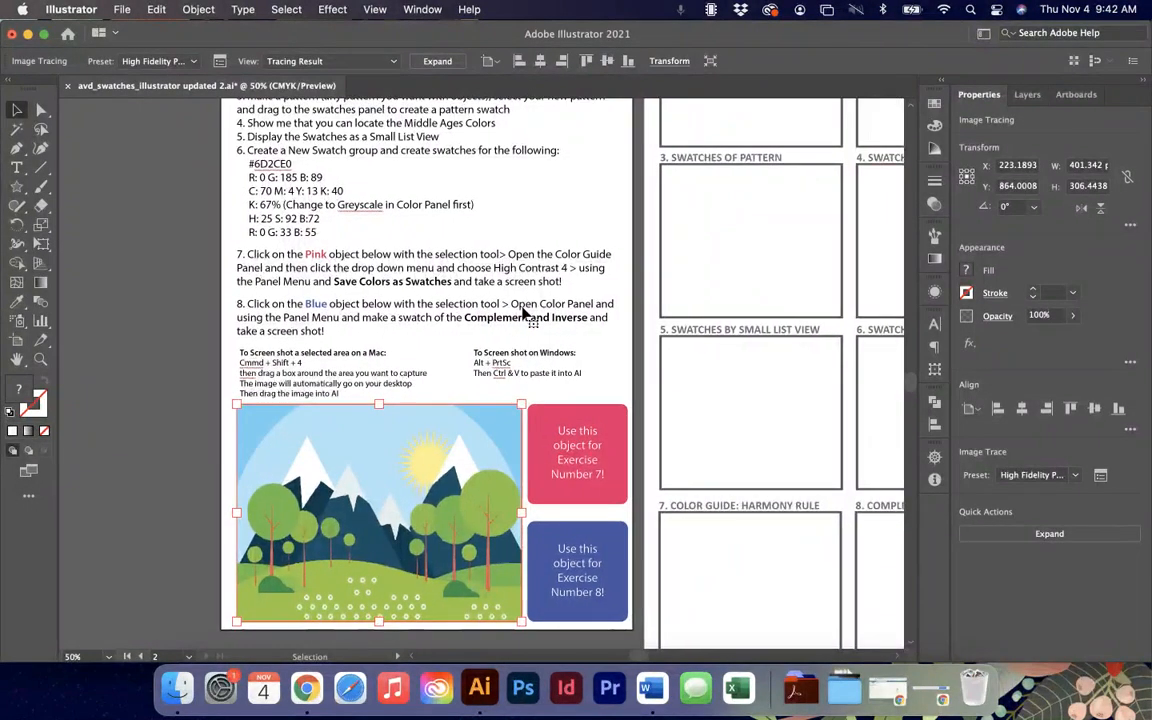
scroll(525, 315, up, 3)
scroll(525, 315, right, 2)
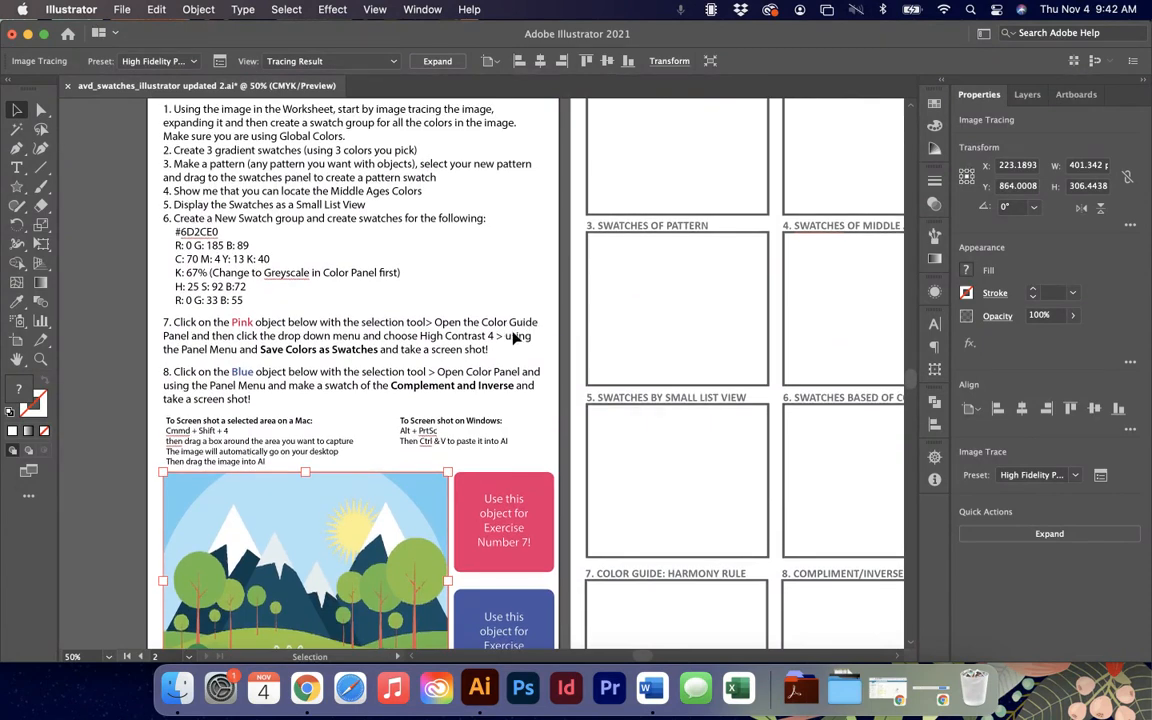
click(1040, 533)
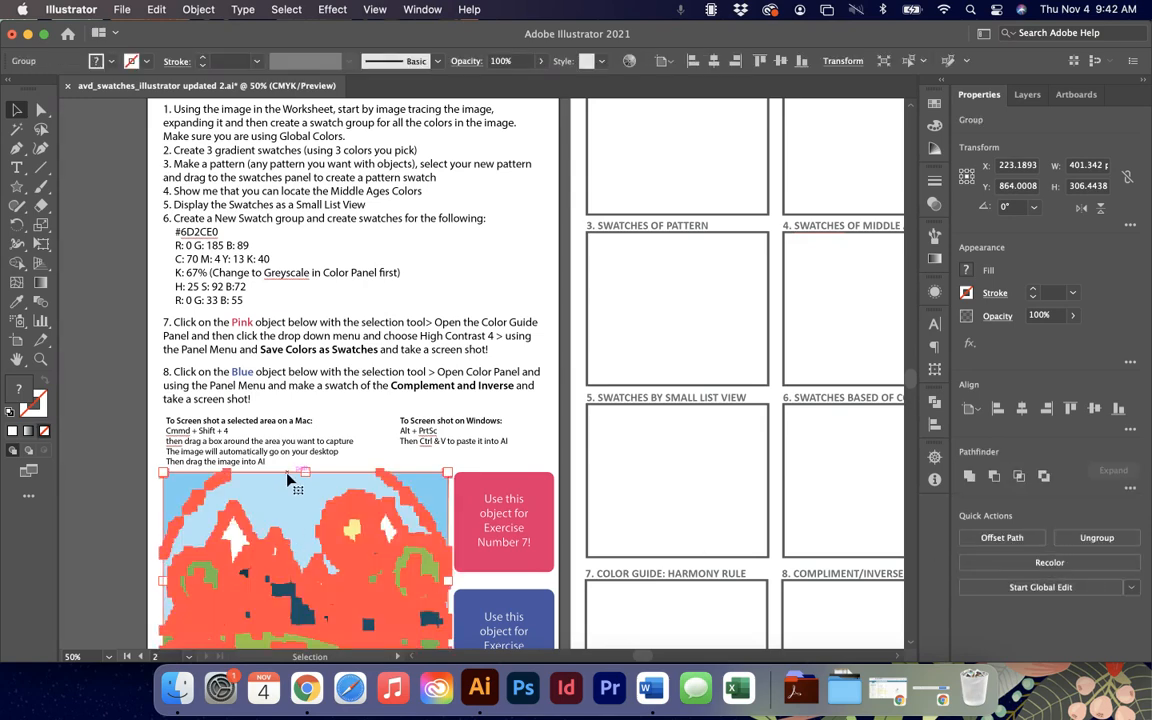
Display the document's swatches while keeping the expanded landscape selected and in view.
click(934, 103)
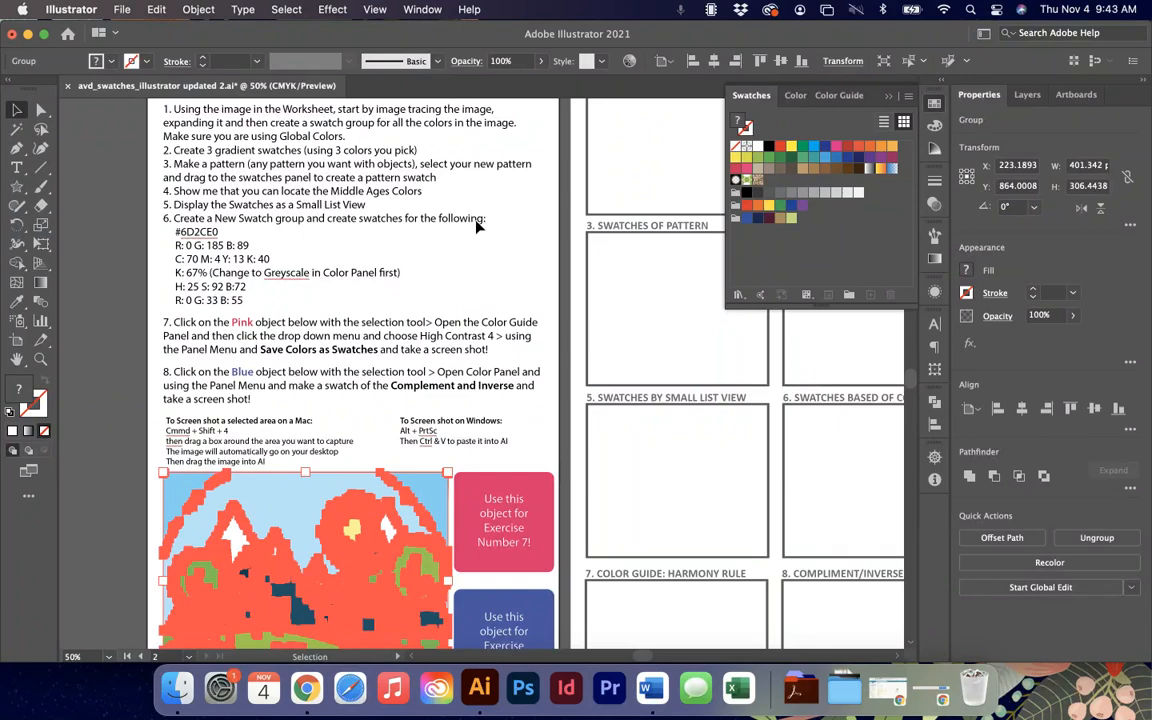
scroll(350, 350, down, 3)
key(Delete)
key(super+z)
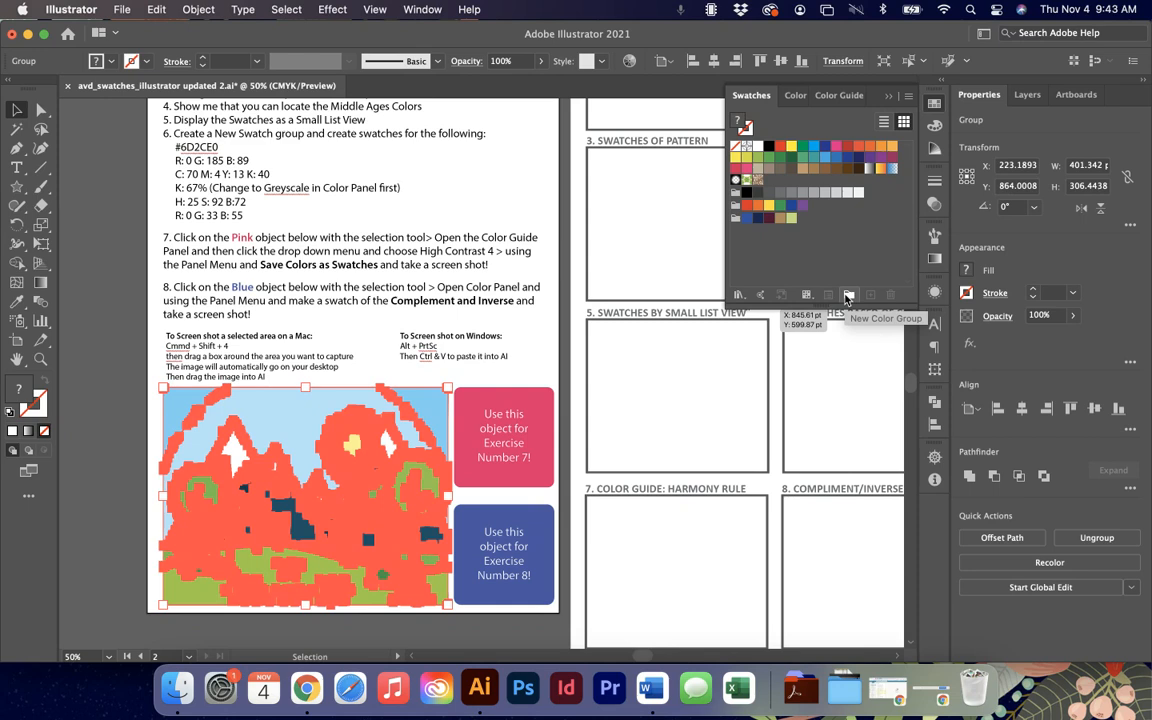
click(846, 296)
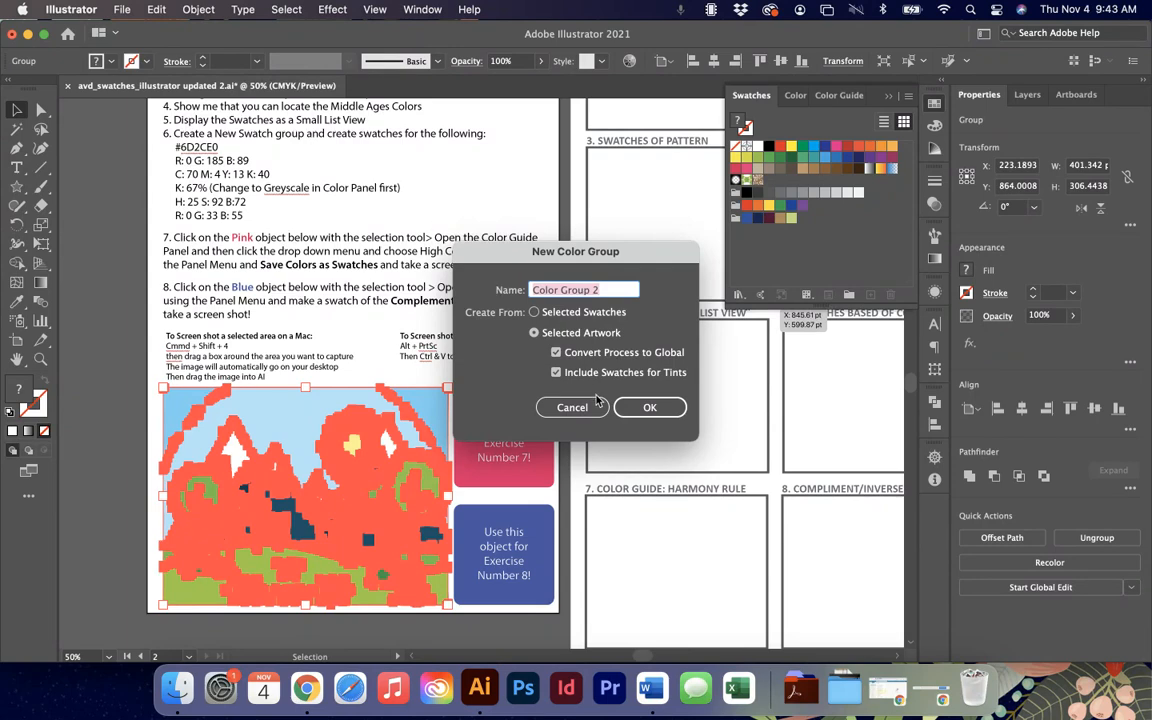
click(535, 313)
click(535, 334)
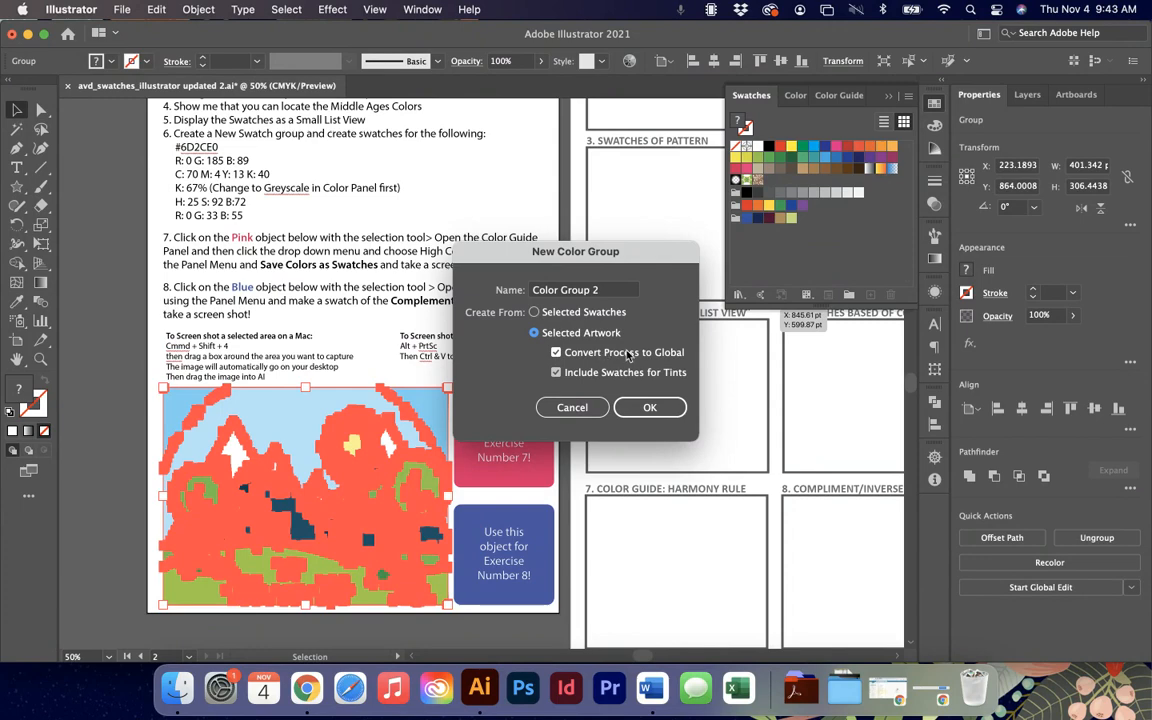
click(557, 372)
click(616, 289)
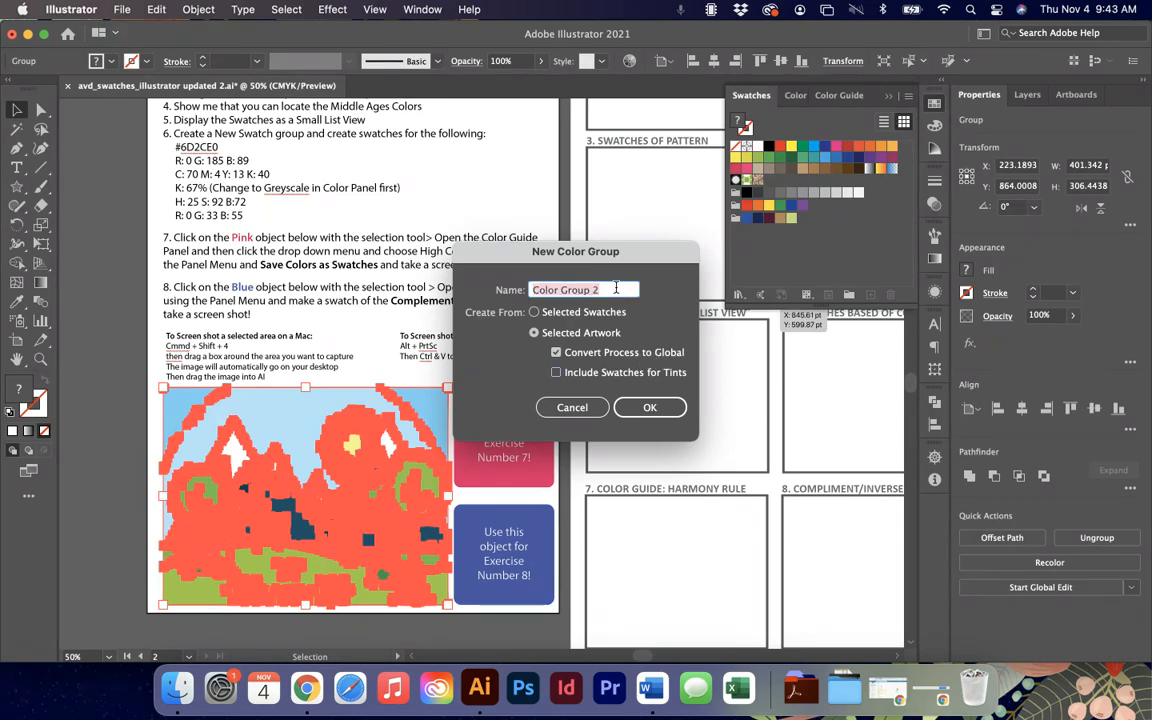
drag(492, 252, 502, 160)
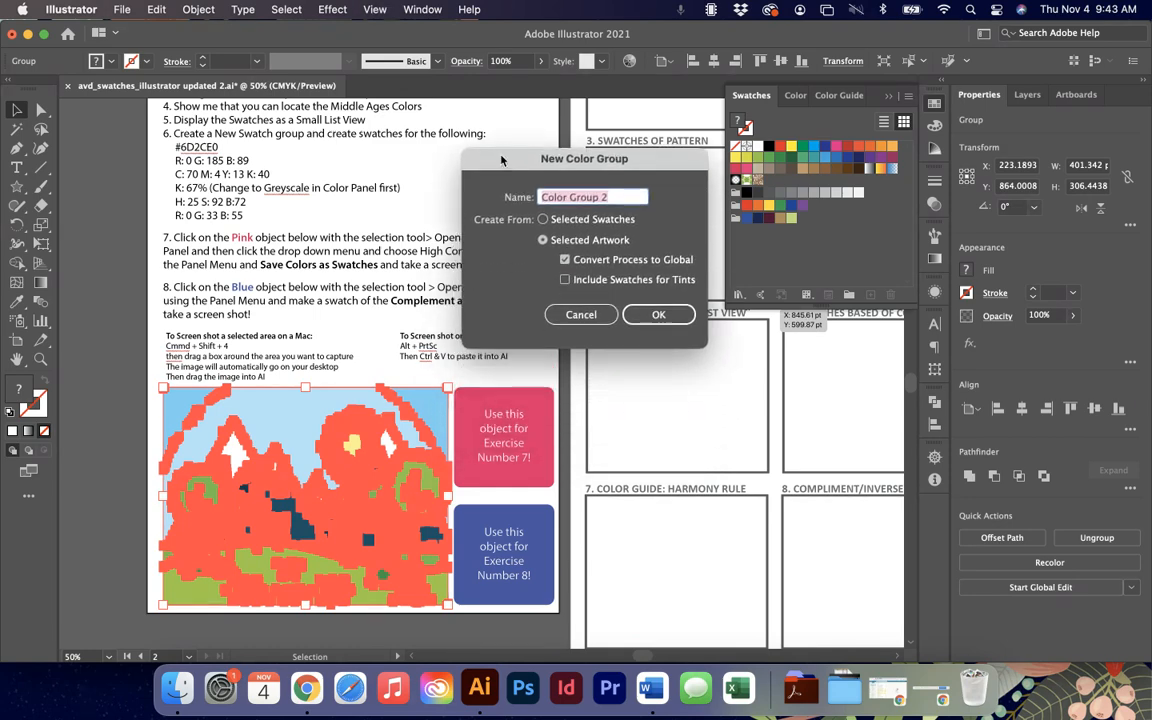
click(580, 314)
Create a color group from the selected landscape artwork with global colors and no tint swatches, and enlarge the swatch display.
key(super+minus)
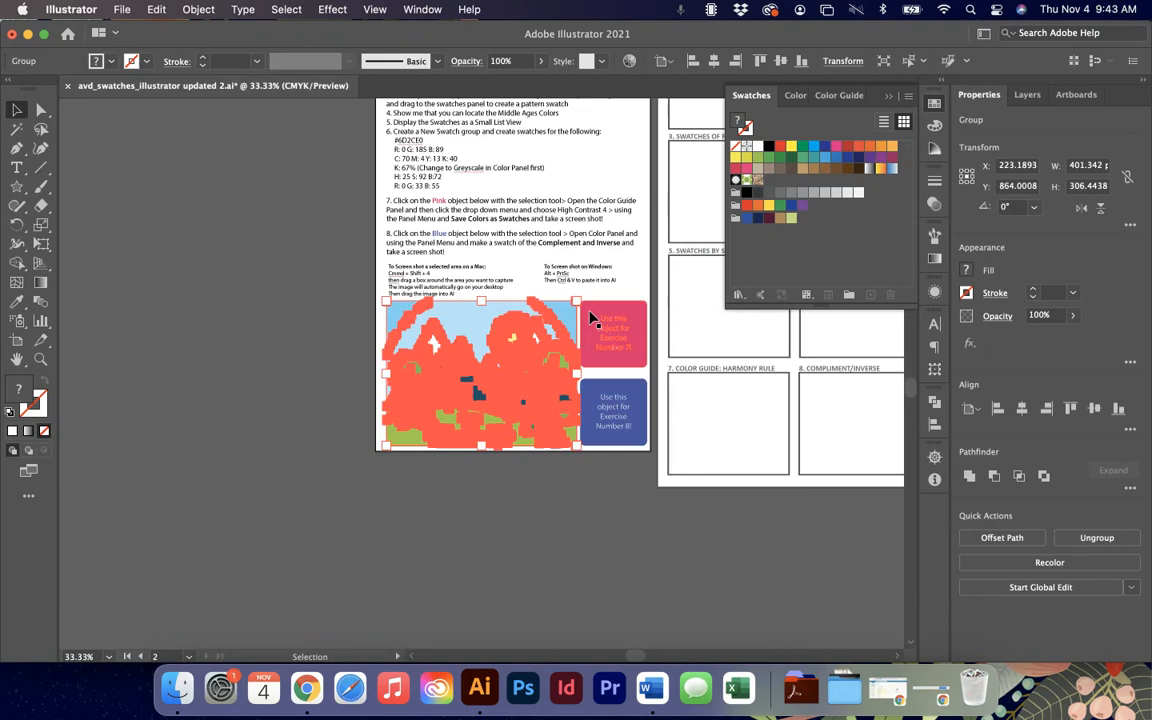
scroll(590, 318, up, 5)
scroll(590, 318, right, 3)
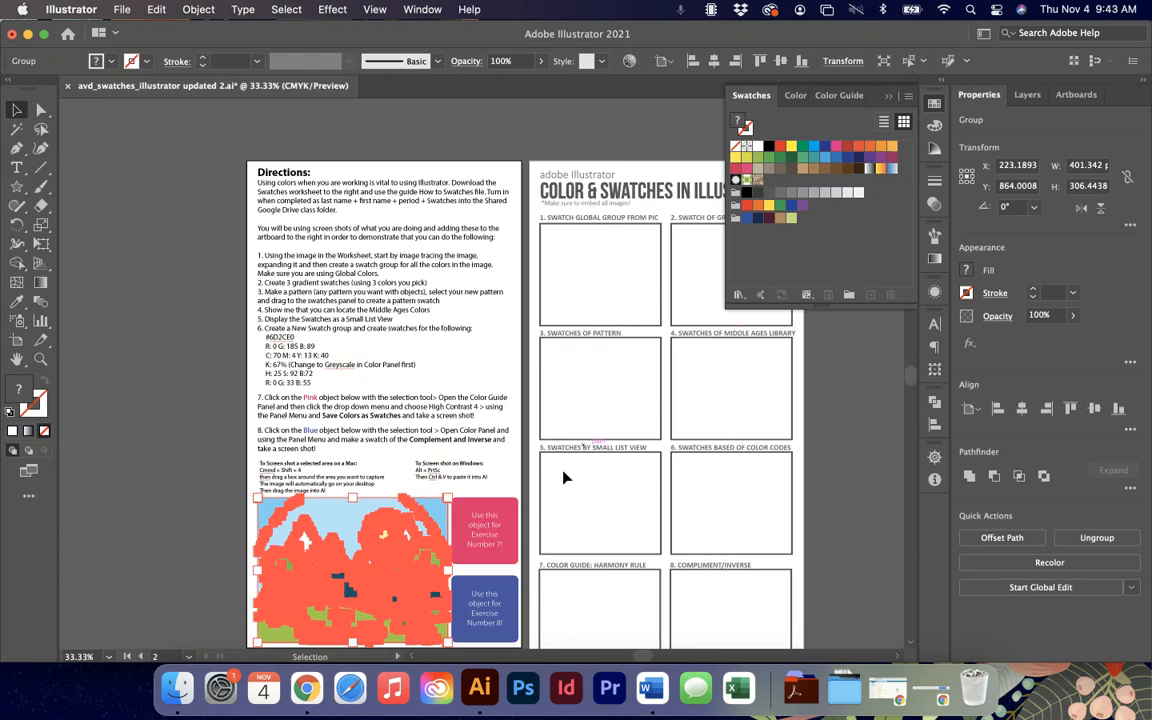
click(848, 294)
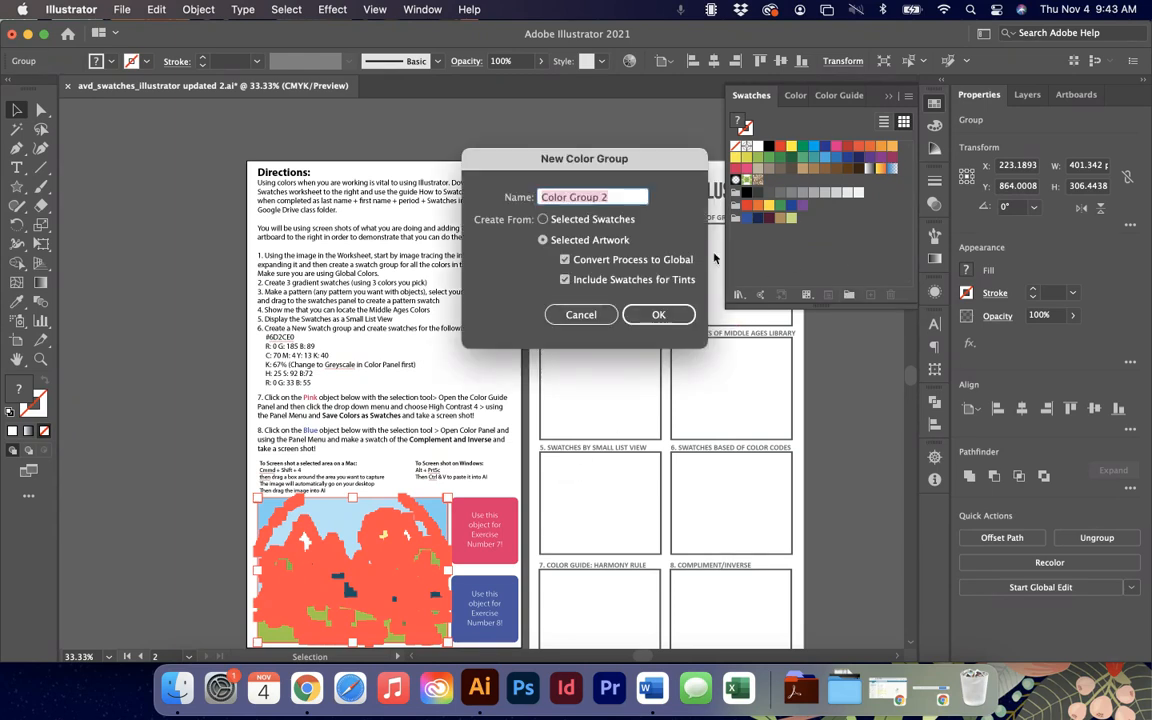
click(583, 283)
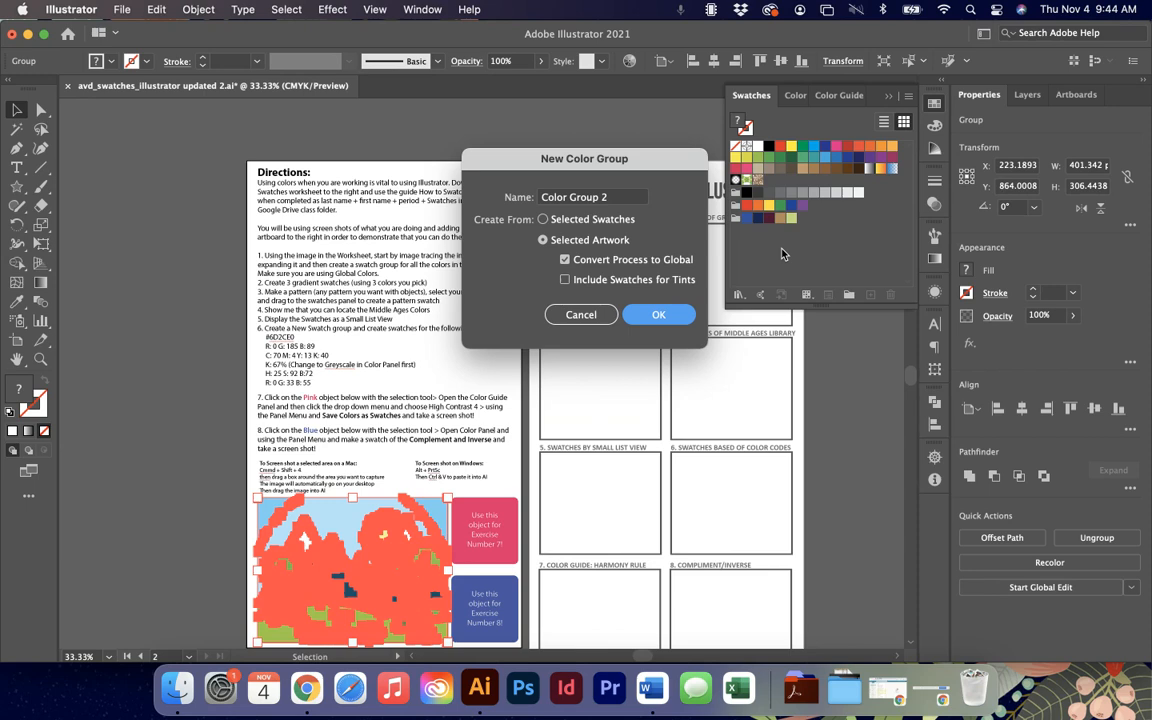
key(Return)
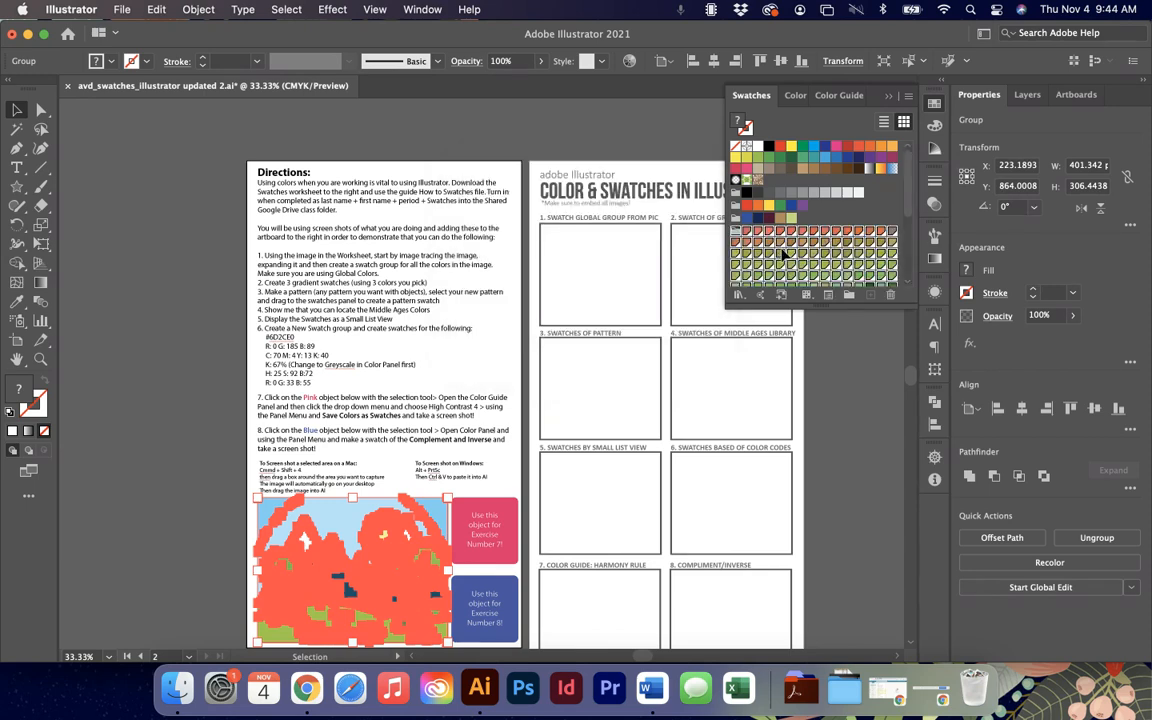
drag(817, 303, 817, 533)
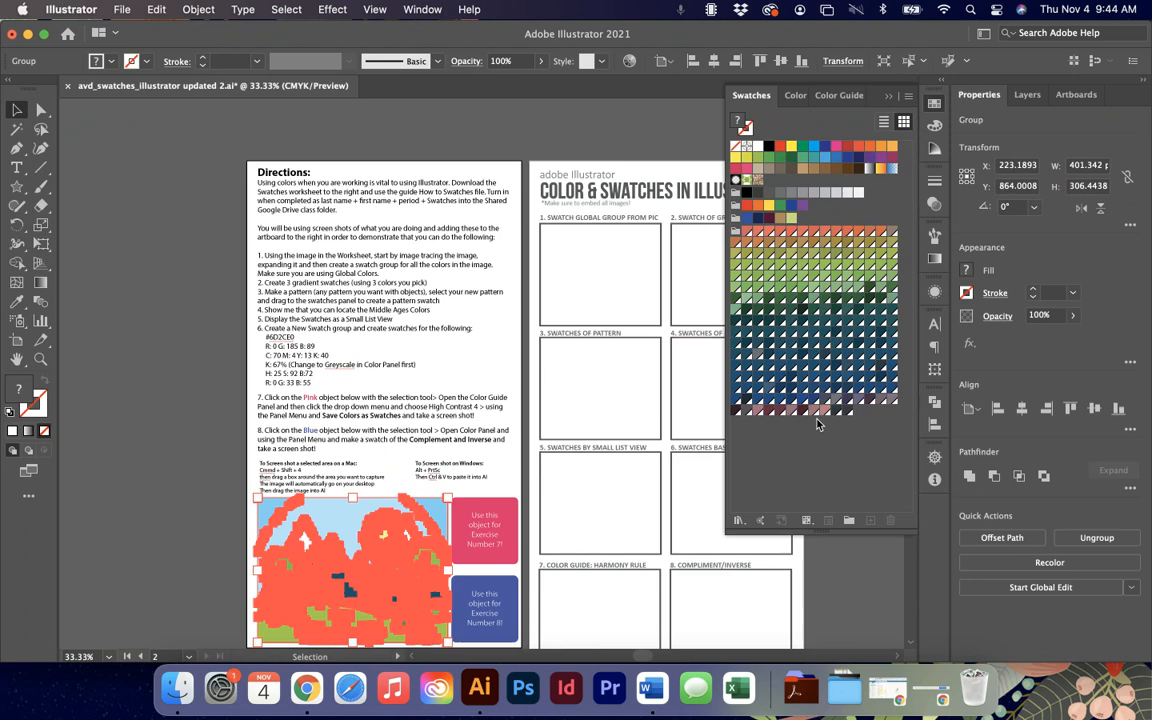
Undo the new color group and the expansion of the traced landscape.
key(a)
key(super+z)
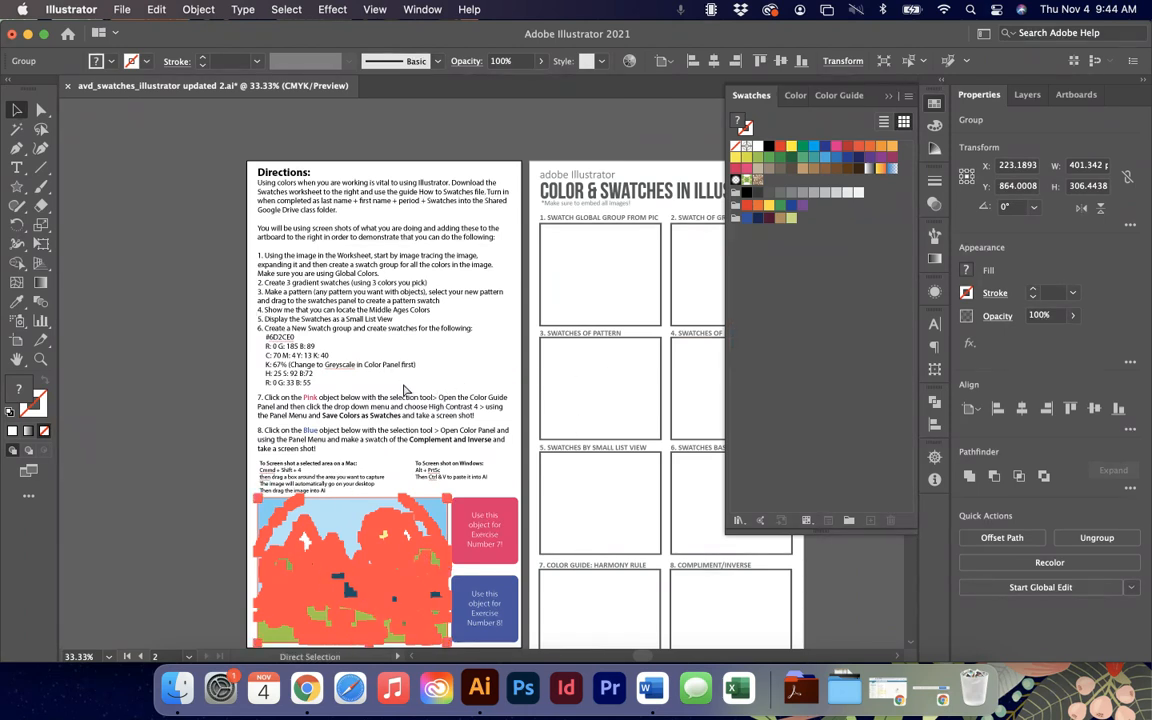
key(super+z)
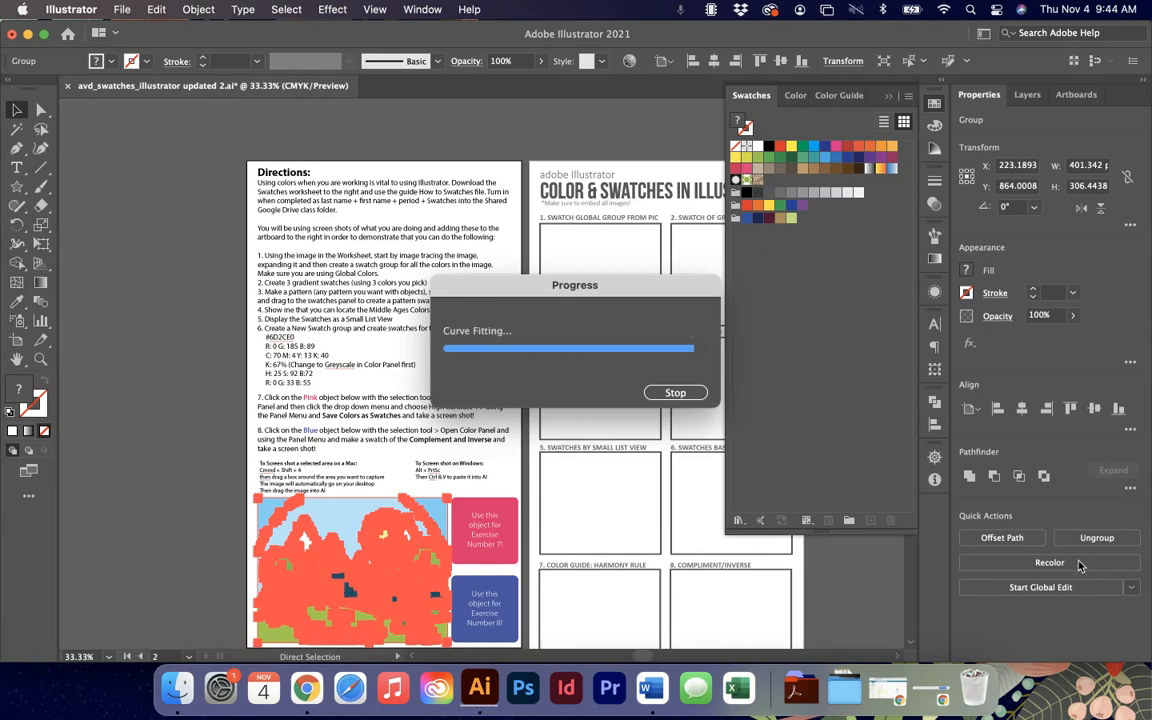
Change the landscape's tracing preset to 16 Colors and expand the result into vector shapes.
click(1067, 472)
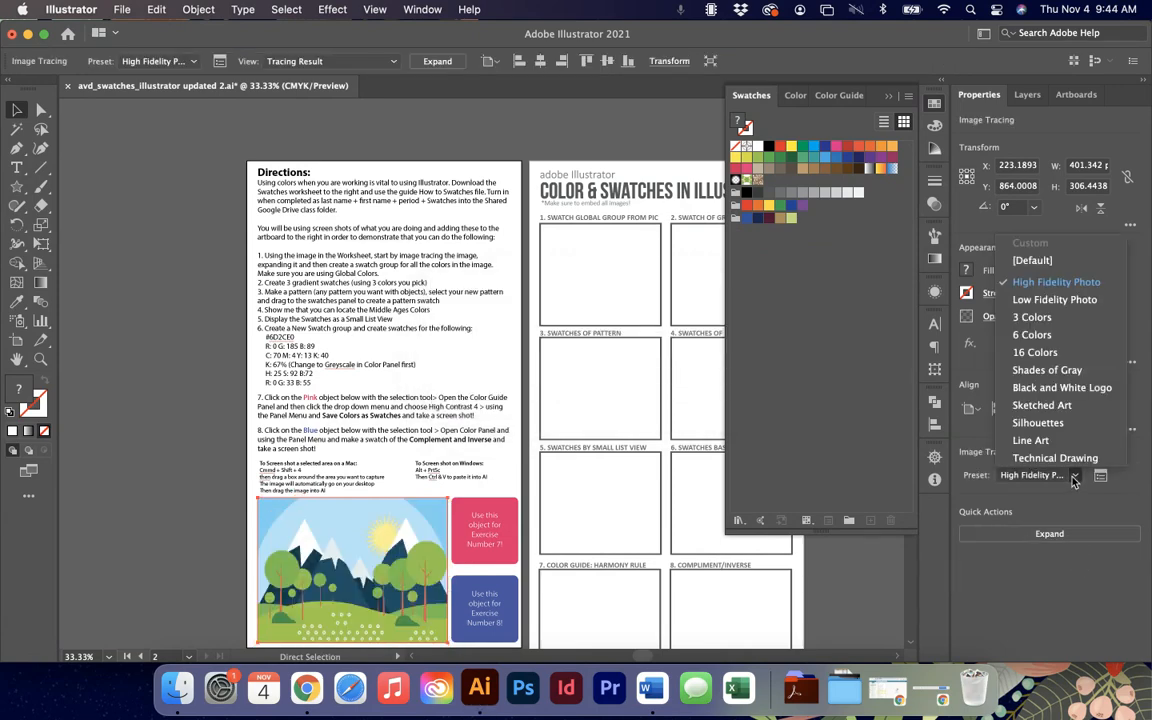
click(1048, 360)
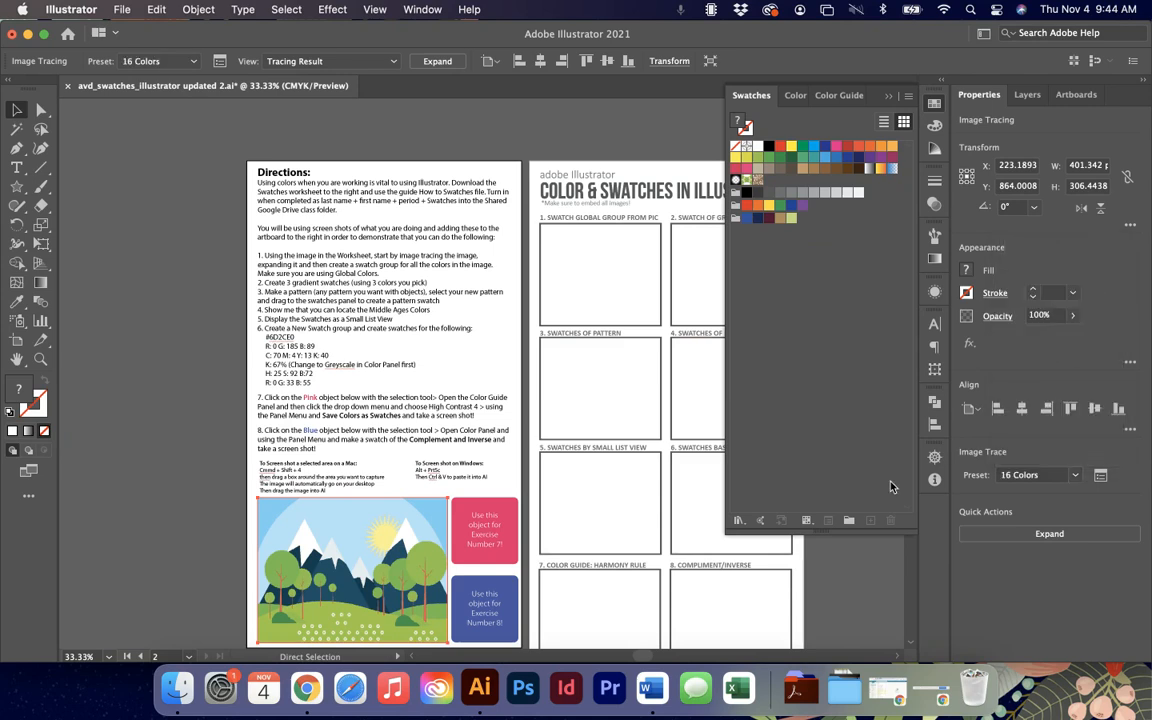
click(1082, 534)
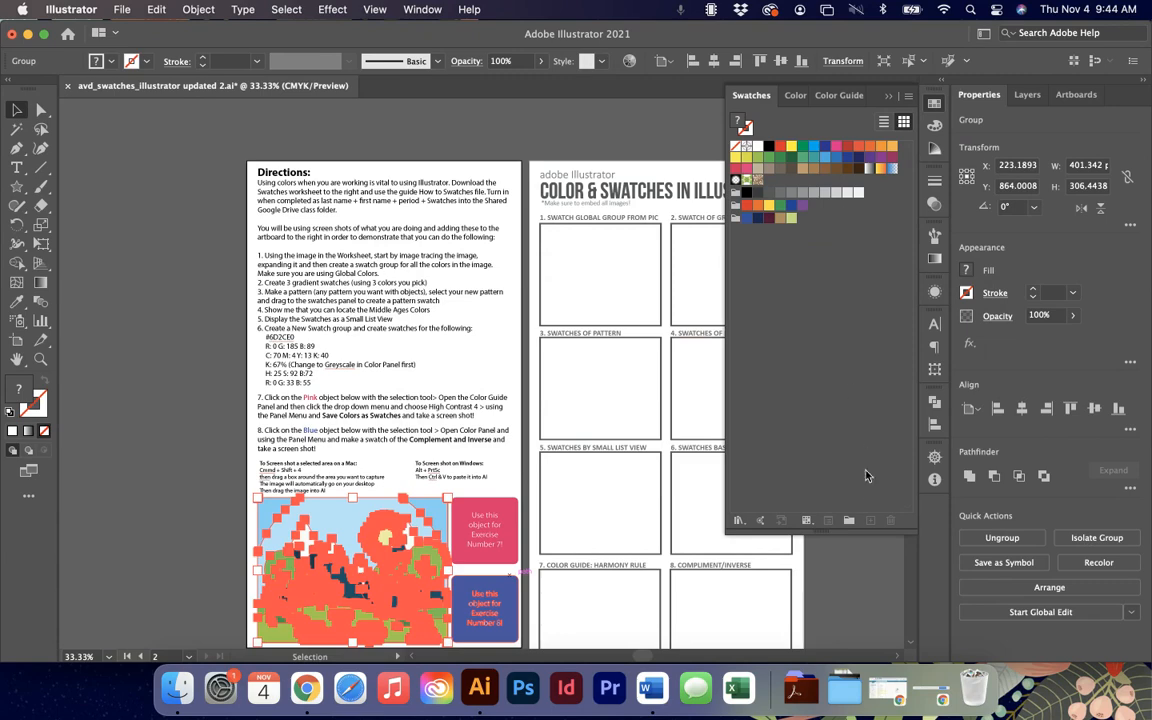
Create a global color group from the expanded landscape artwork and show the swatches in Large Thumbnail View.
click(848, 520)
click(656, 314)
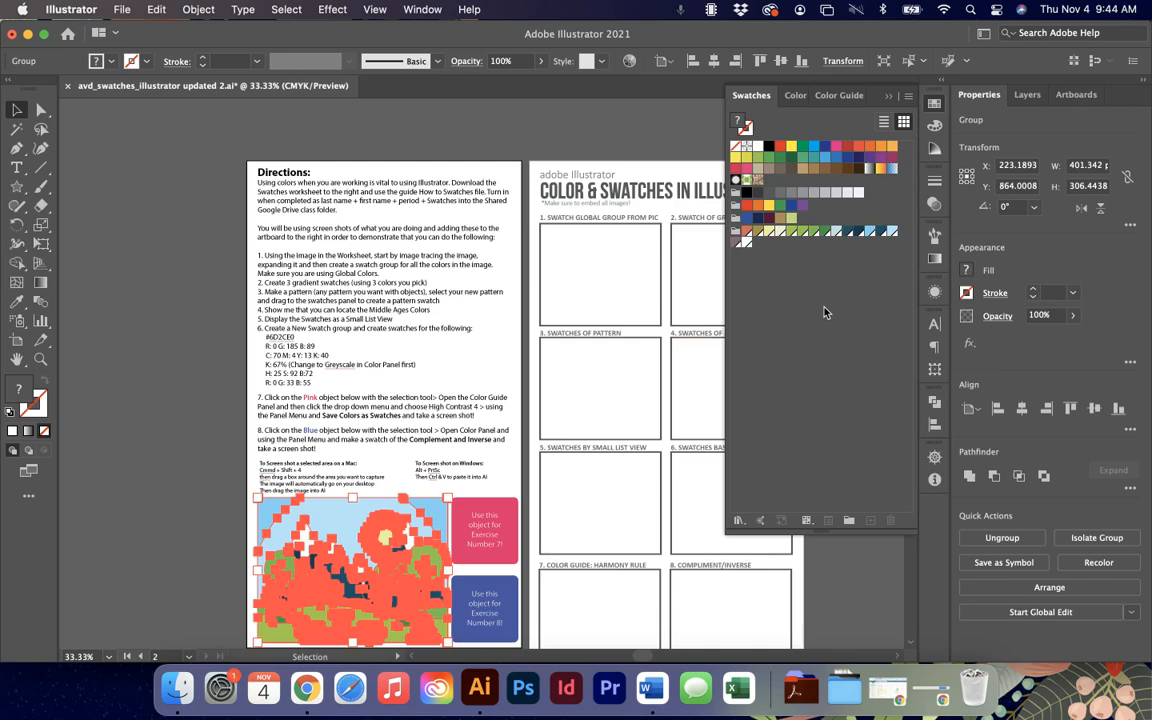
click(908, 96)
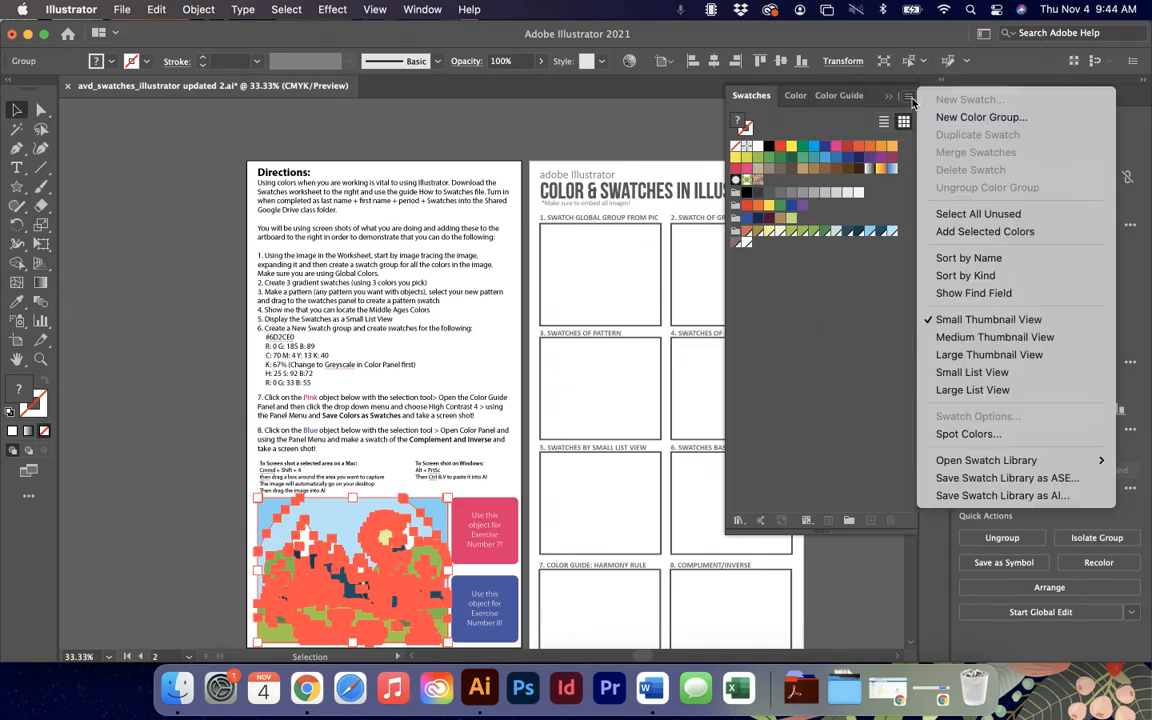
click(989, 355)
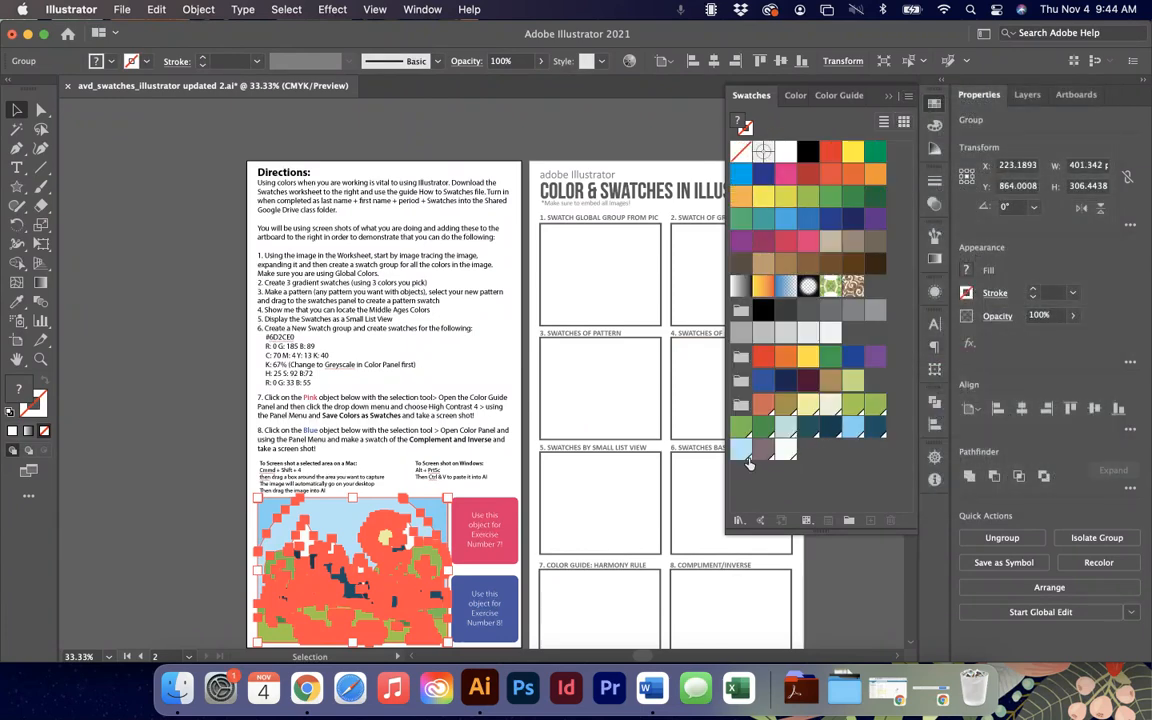
Clear the current selection, then select the expanded landscape group at 66.67% zoom.
click(236, 506)
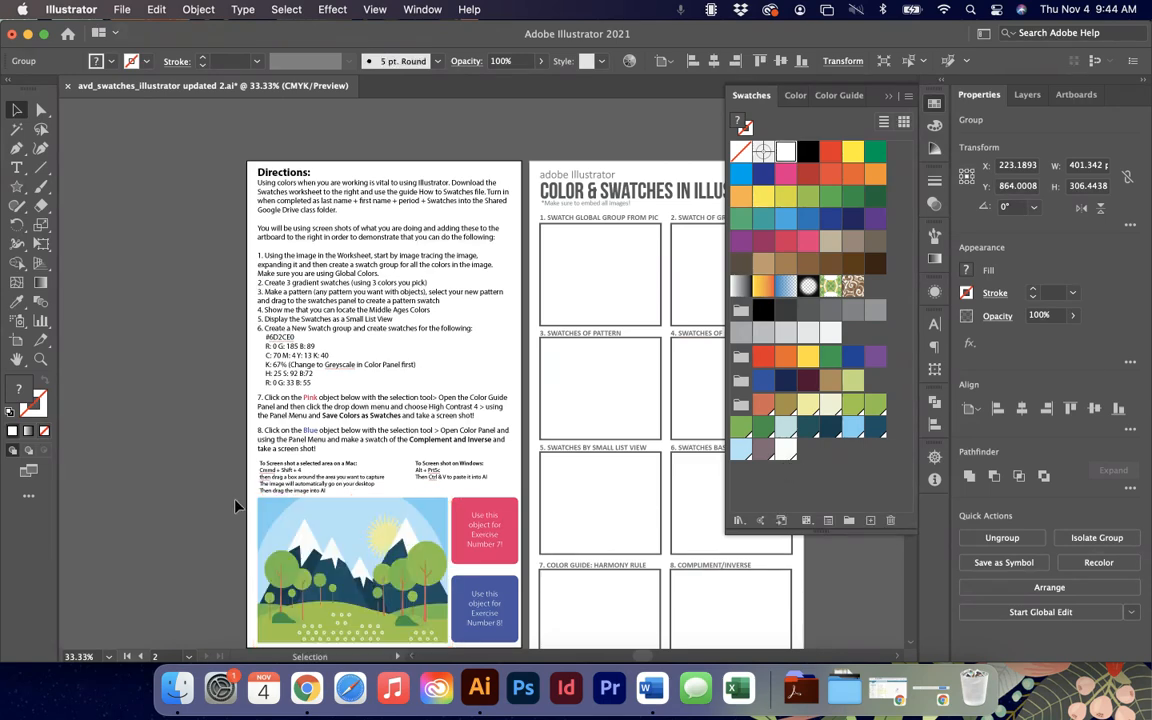
key(super+equal)
key(super+equal)
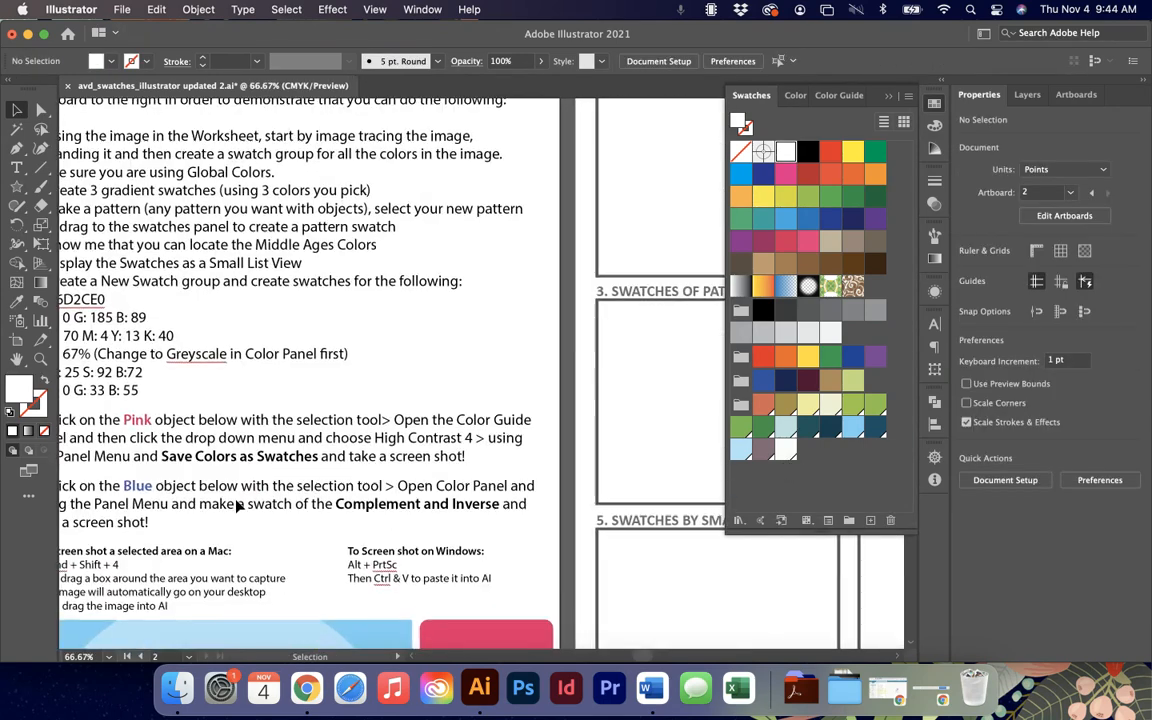
scroll(237, 506, down, 5)
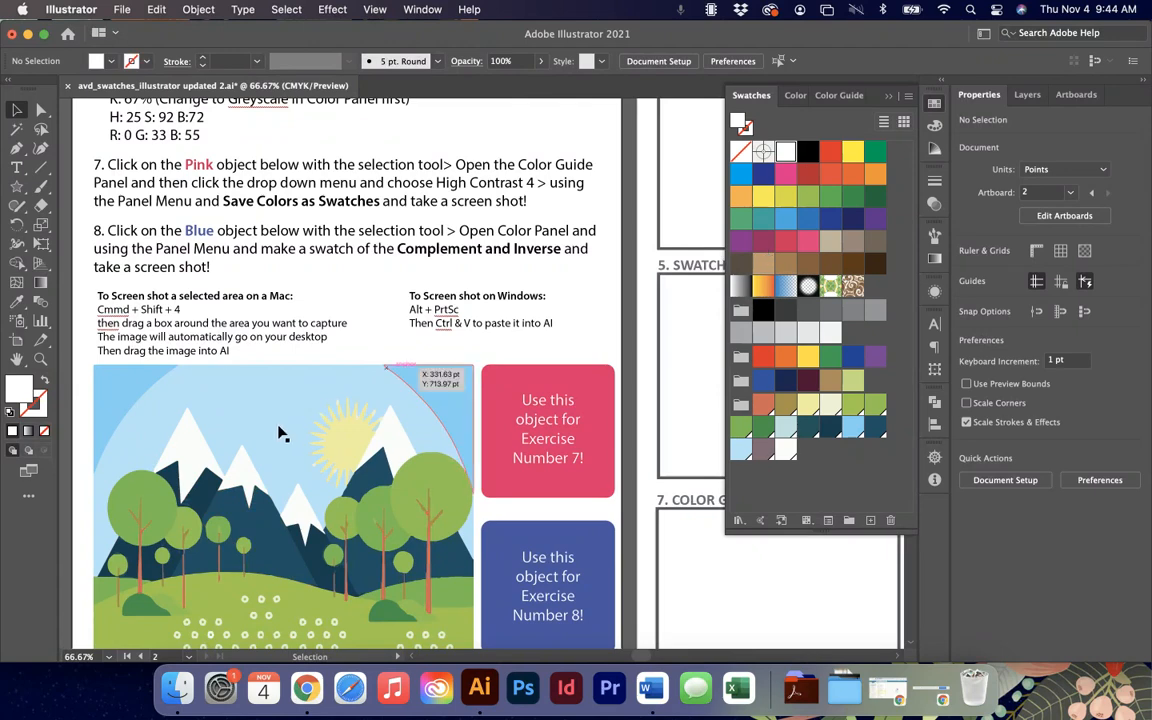
click(282, 434)
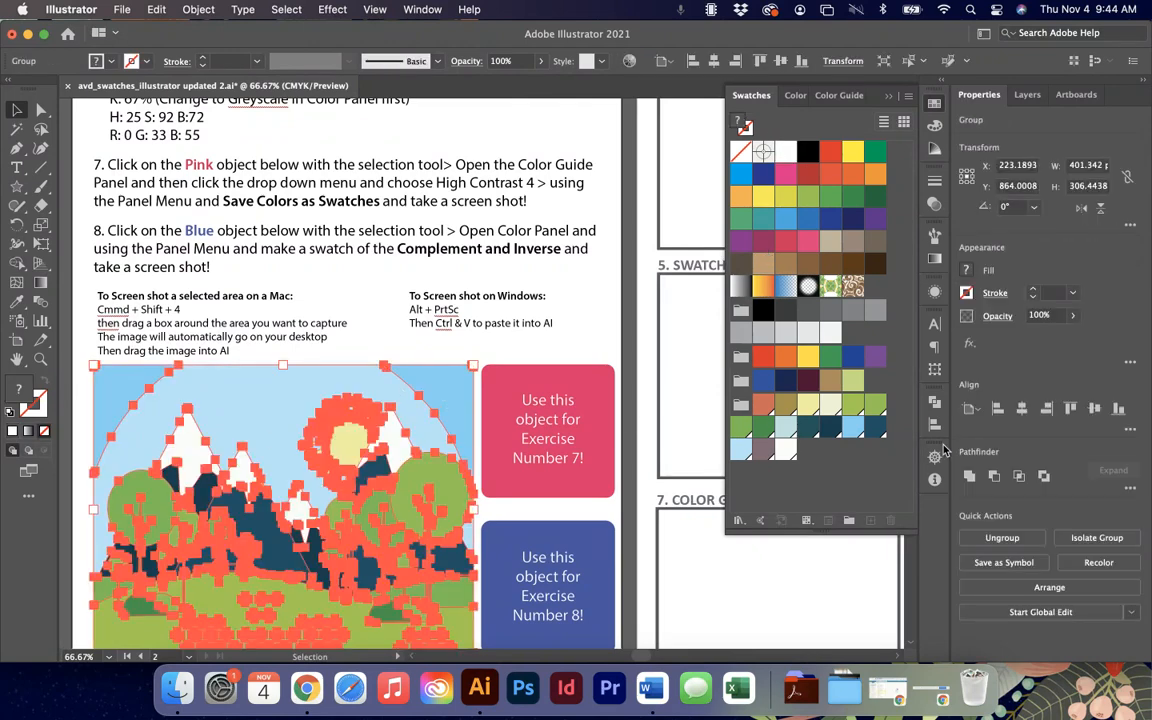
Isolate the expanded landscape group and check which global swatches the sky corner, the dark mountain and the large tree use.
double_click(452, 395)
click(452, 395)
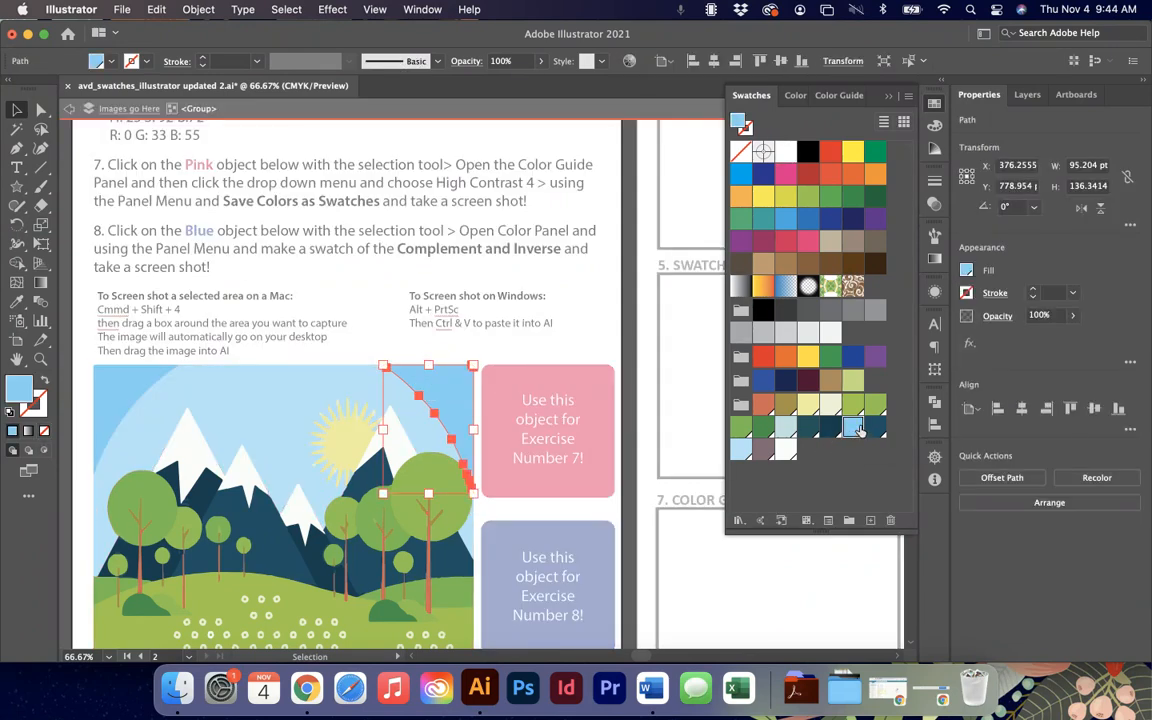
click(272, 540)
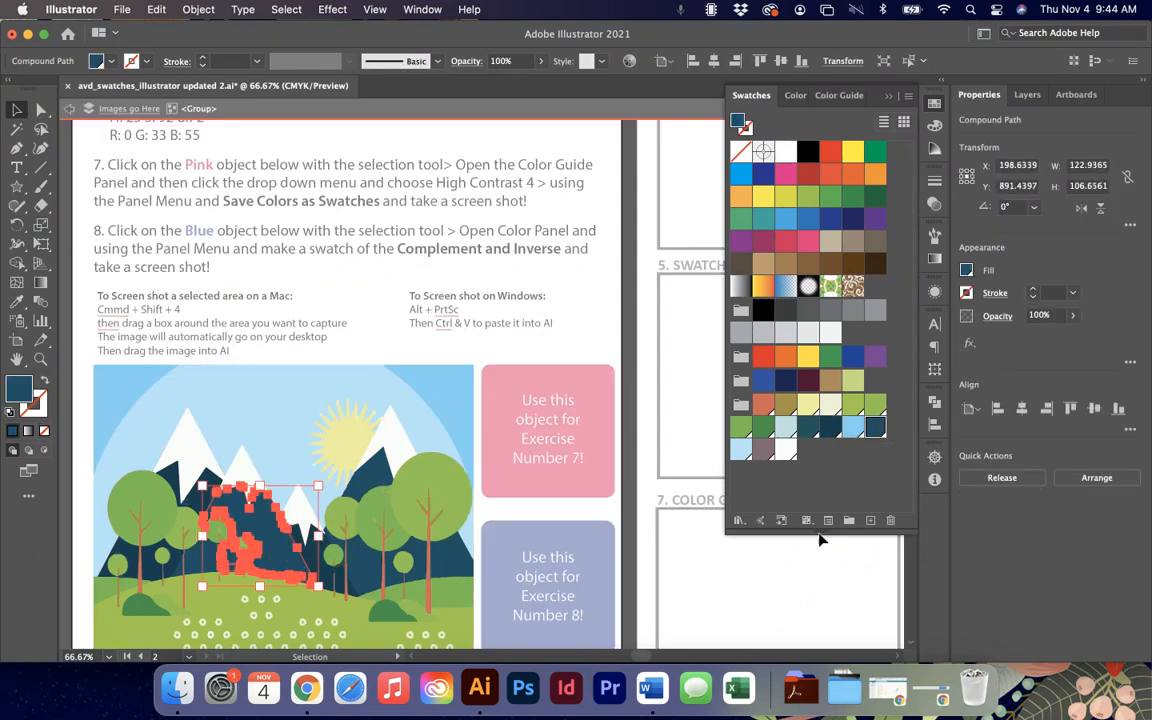
click(441, 485)
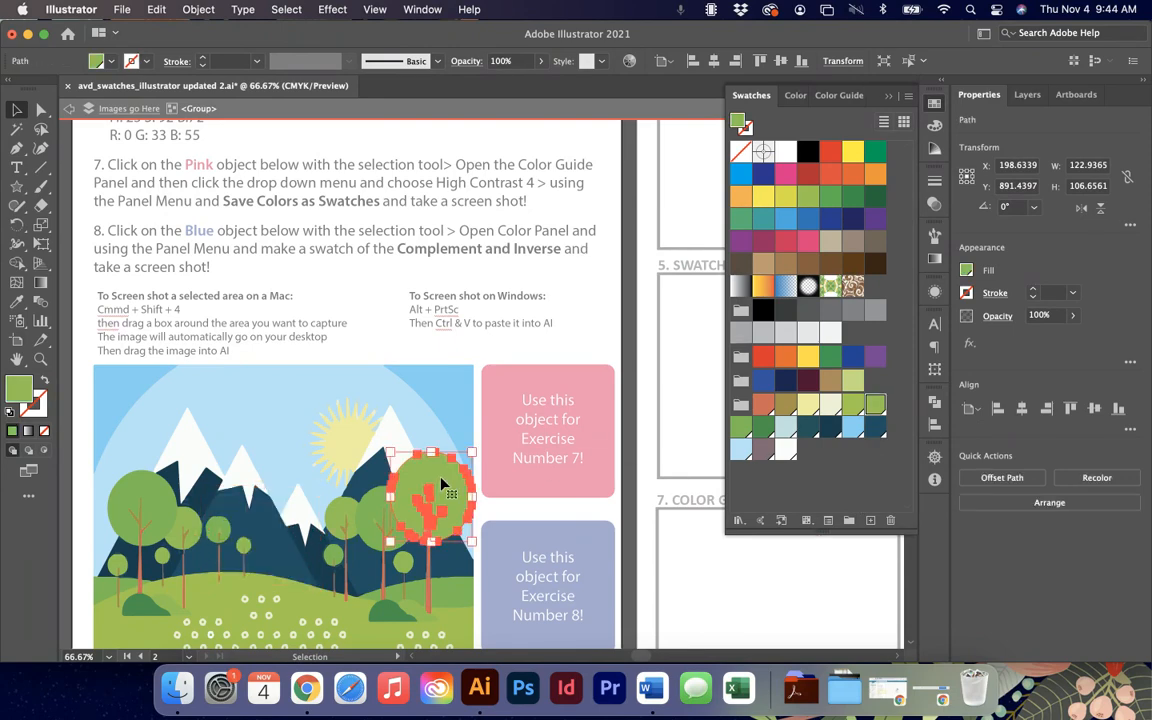
Change the large tree's green global swatch to a rusty orange, with about 27% cyan and 75% magenta.
key(super+equal)
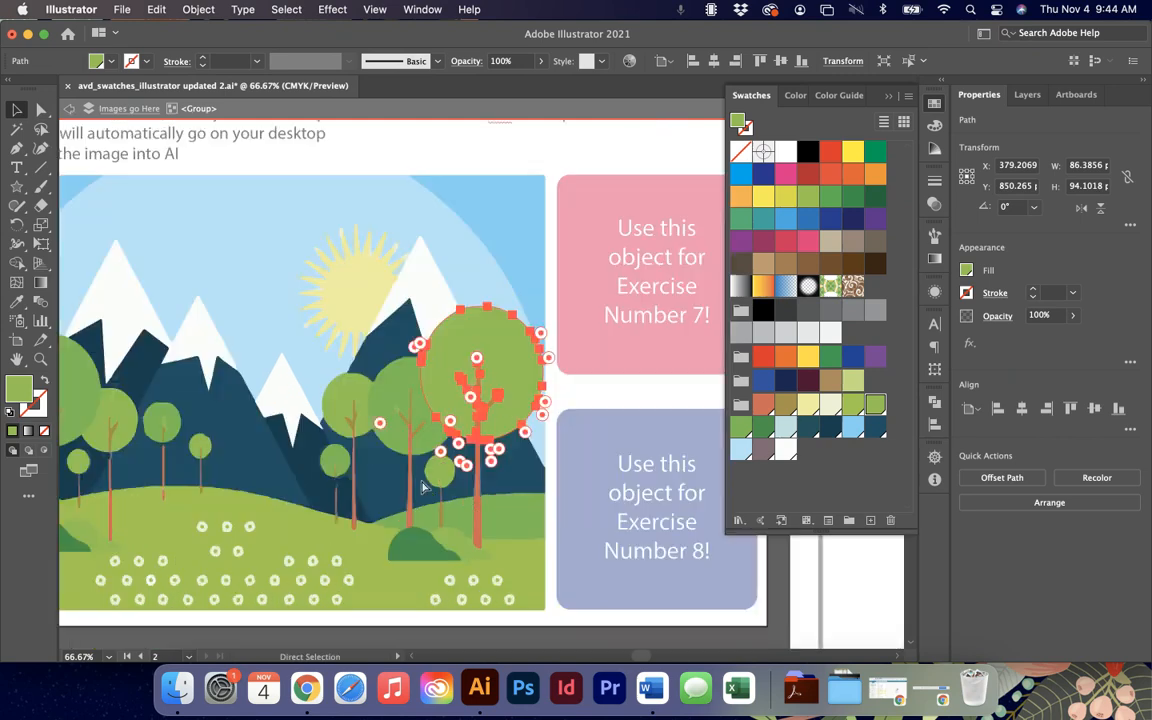
key(super+equal)
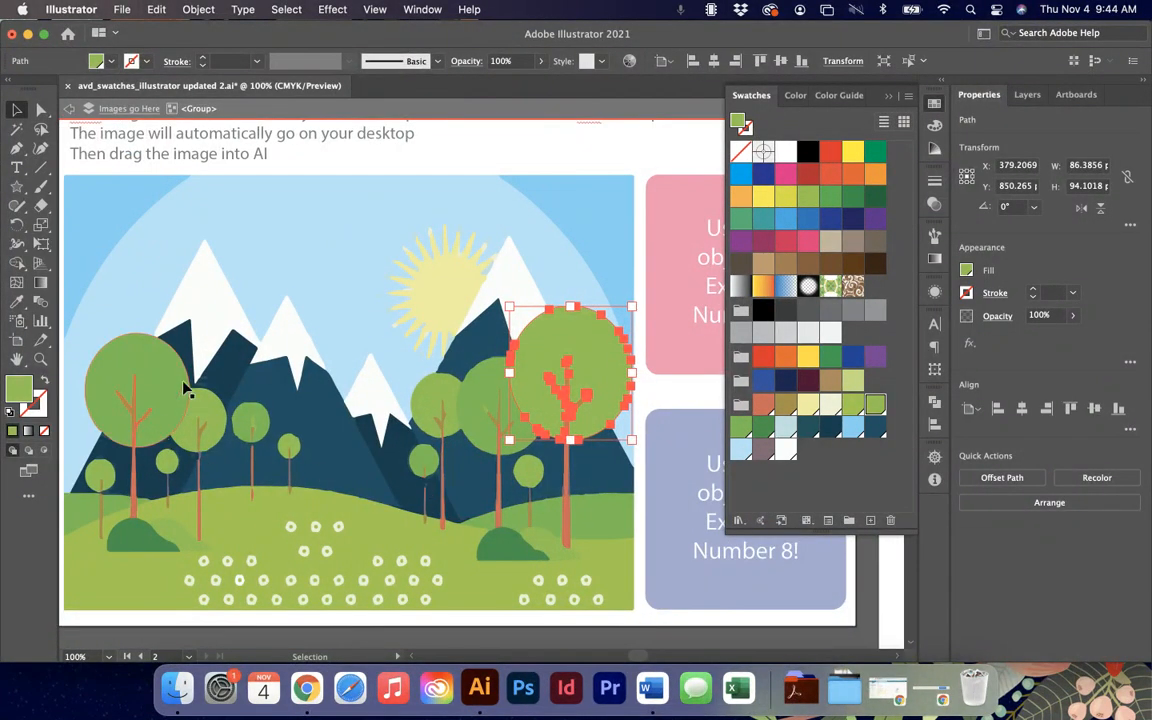
double_click(876, 404)
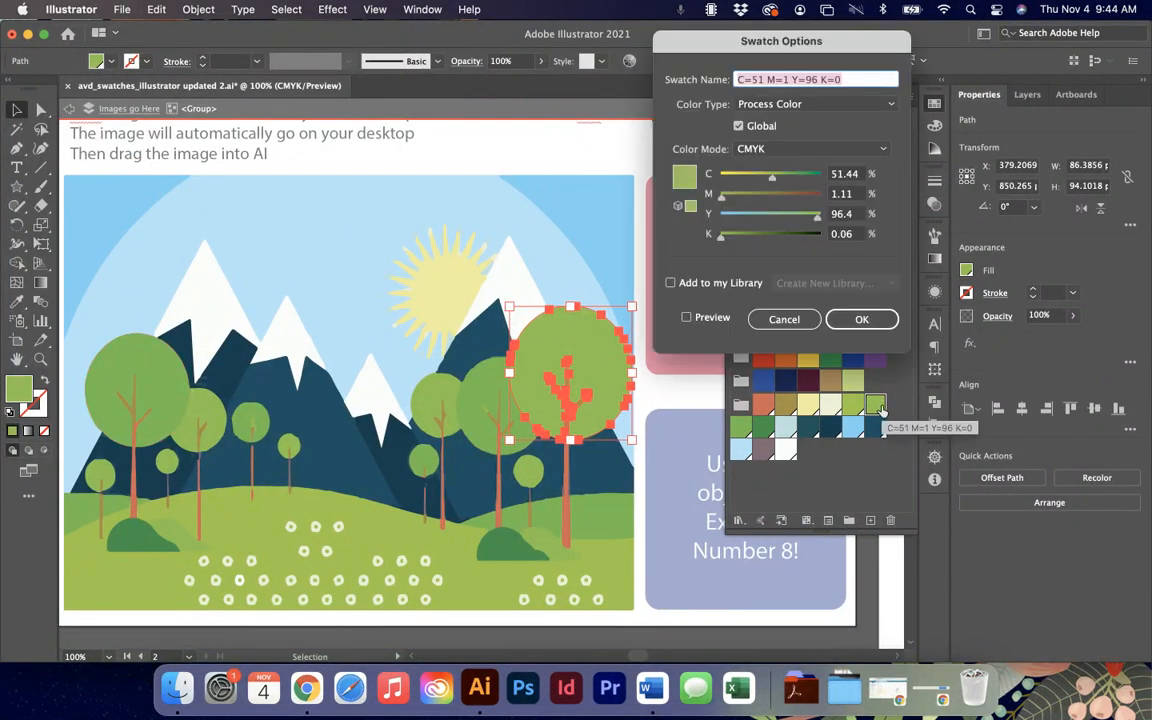
drag(721, 196, 751, 193)
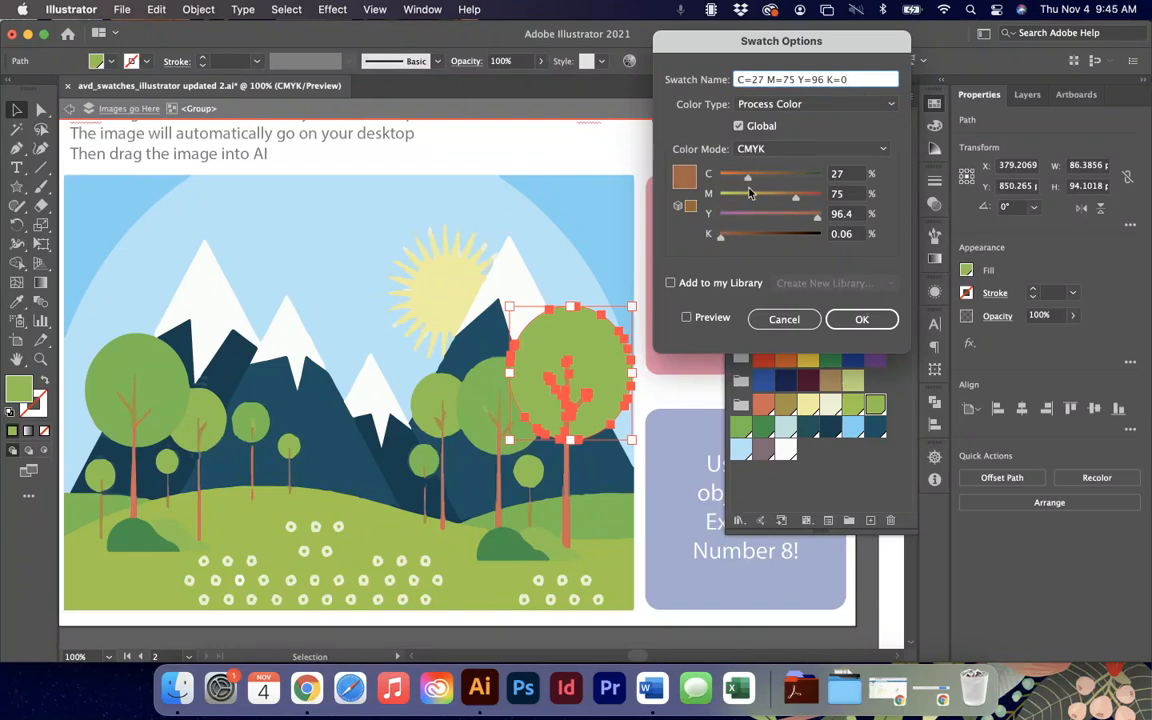
click(862, 319)
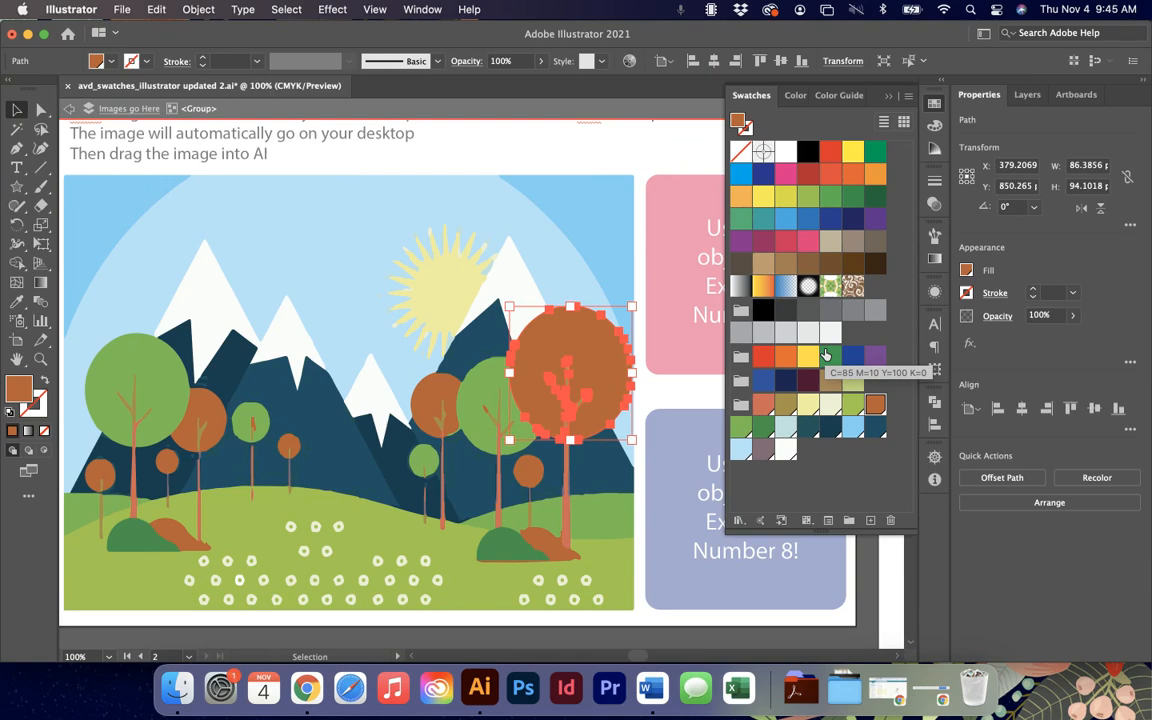
Collapse the swatches, then exit the isolated landscape group so nothing is selected.
click(888, 97)
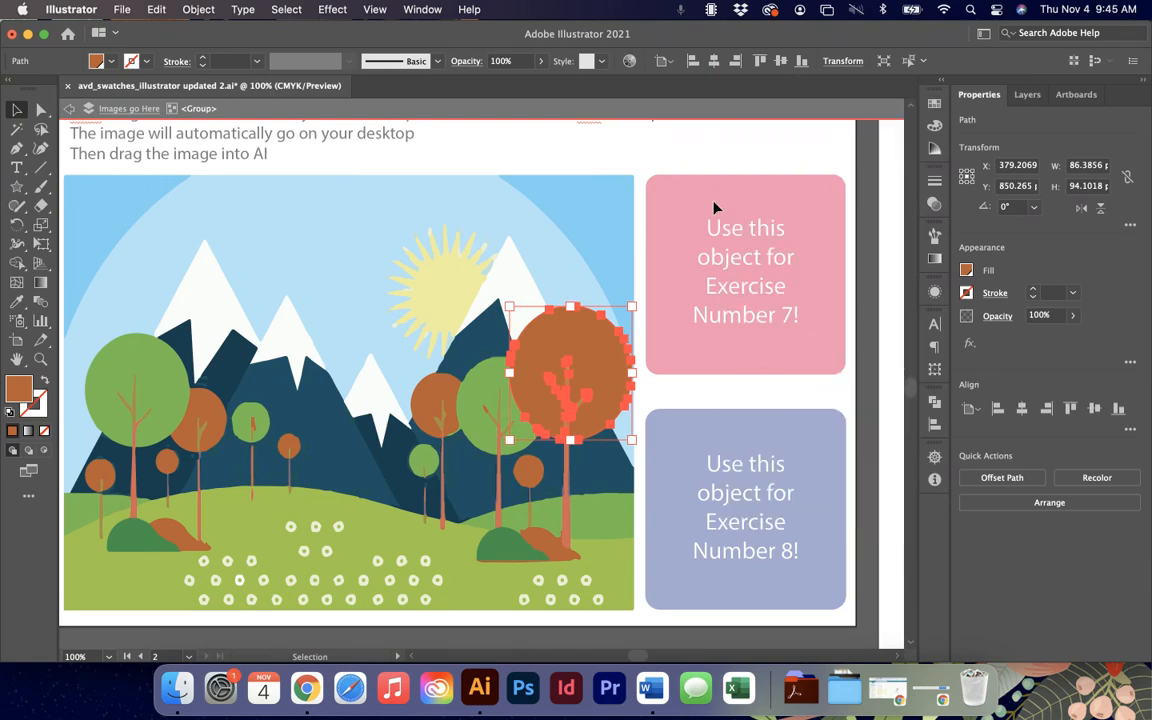
key(super+minus)
key(super+minus)
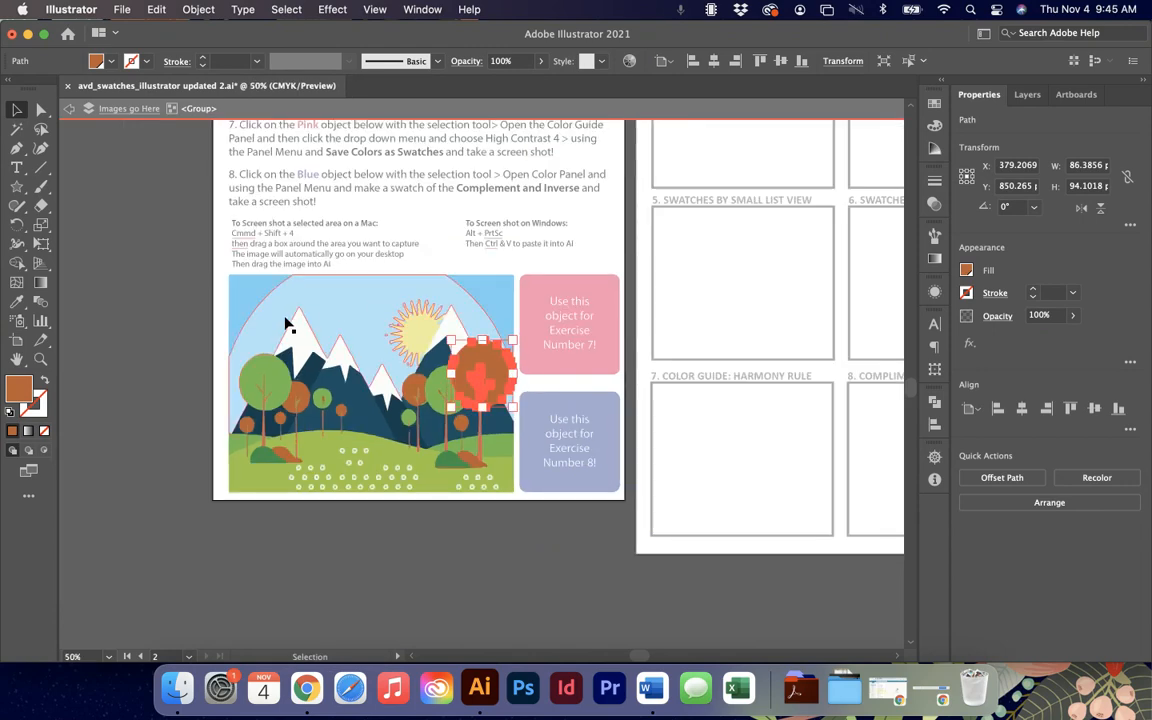
click(180, 342)
double_click(181, 344)
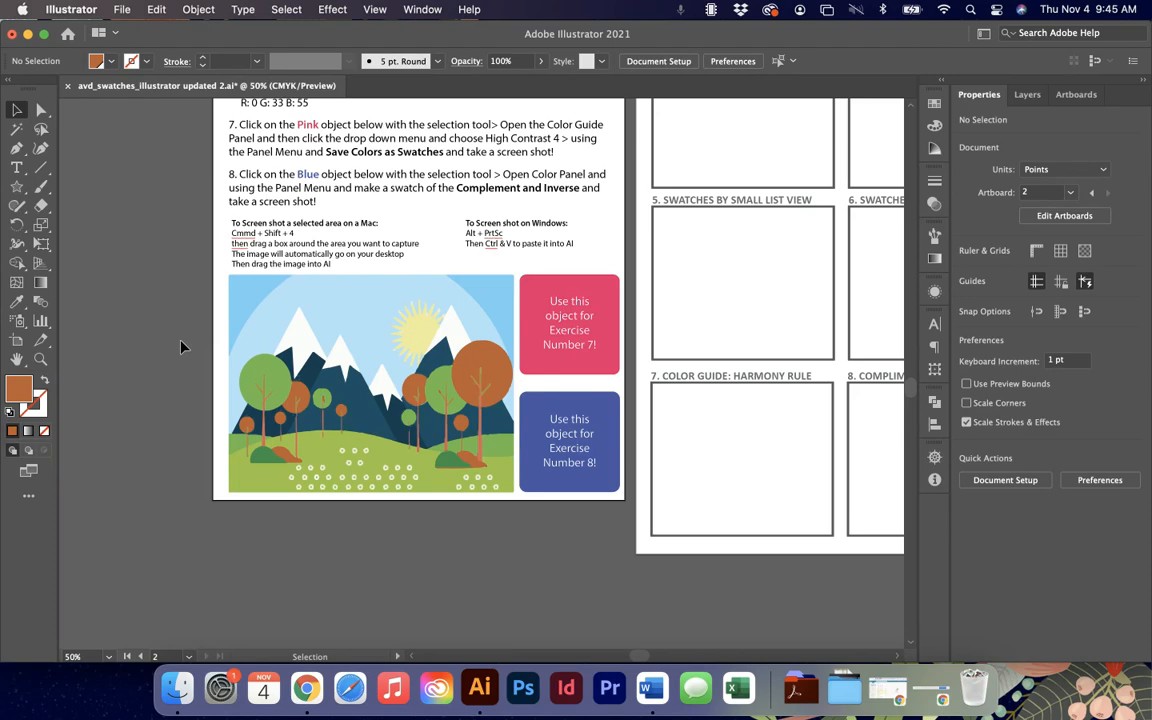
Take a screenshot of the landscape's global color group and place it in worksheet box 1, Swatch Global Group from Pic.
scroll(167, 262, up, 3)
scroll(150, 240, right, 2)
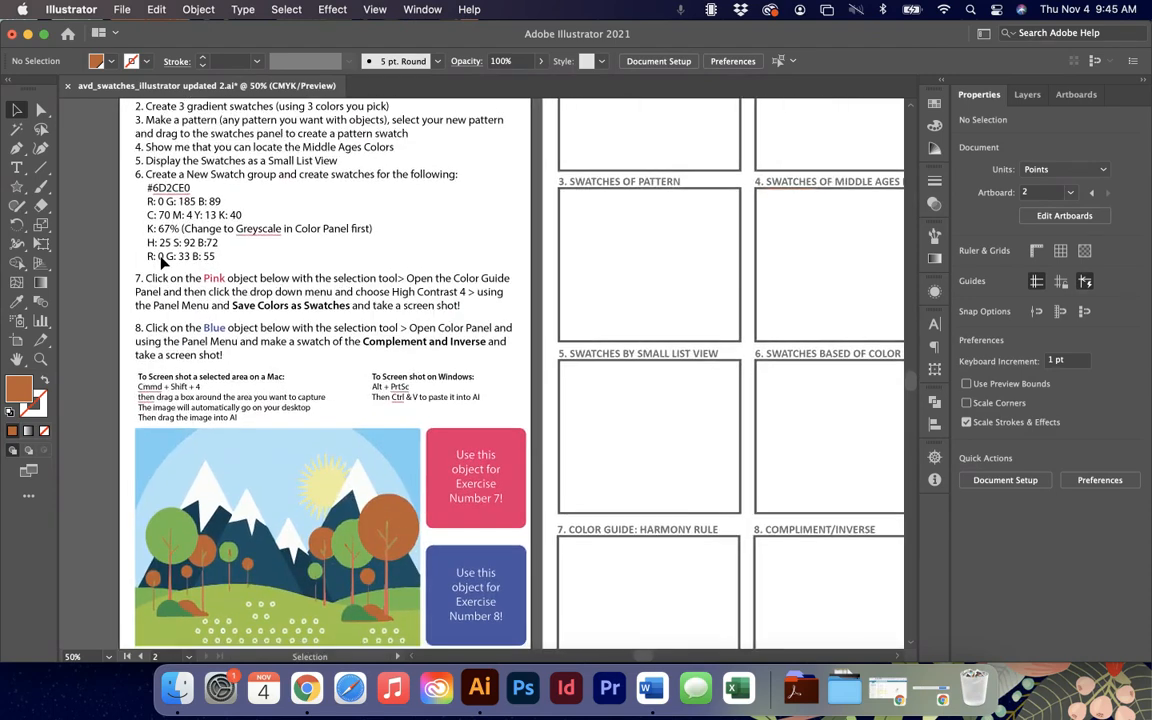
click(934, 106)
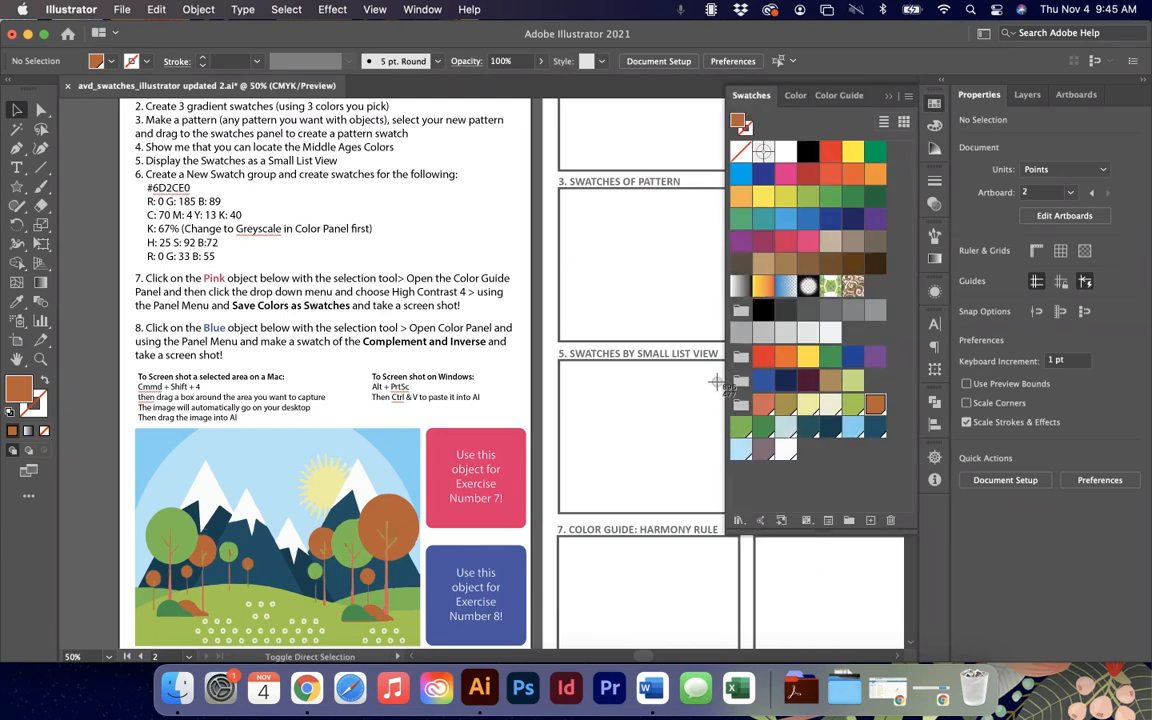
drag(718, 387, 812, 452)
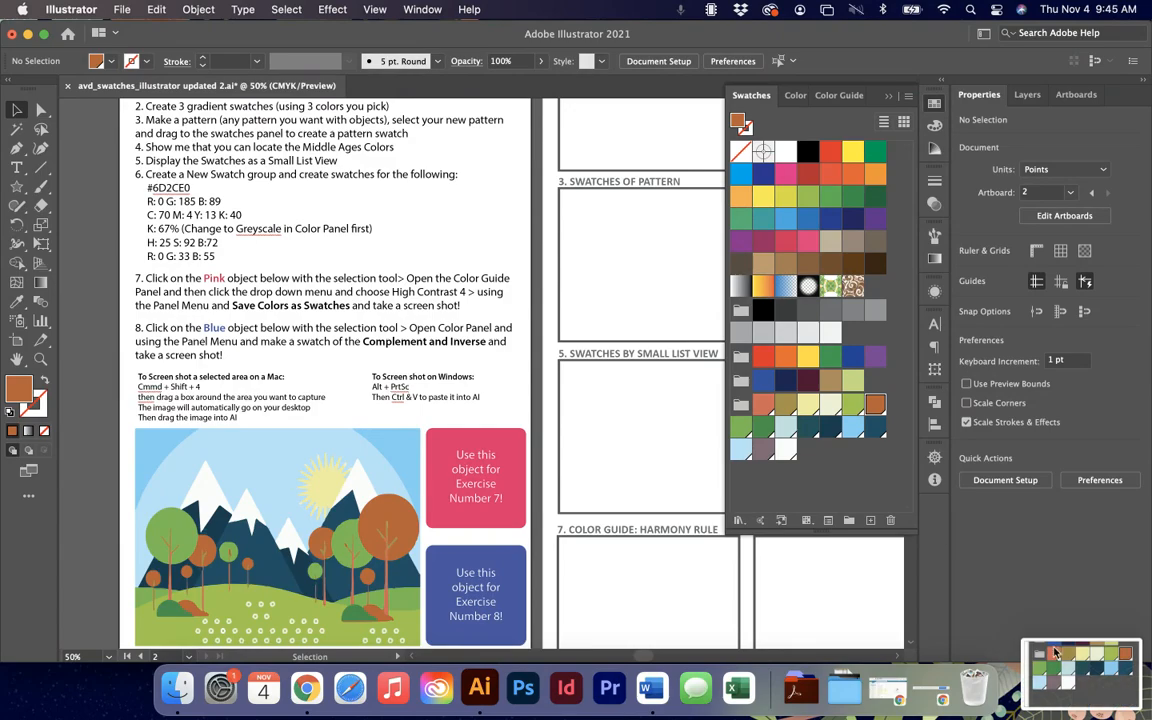
mouse_move(1080, 665)
mouse_down()
mouse_move(680, 168)
mouse_move(588, 241)
mouse_move(515, 185)
mouse_up()
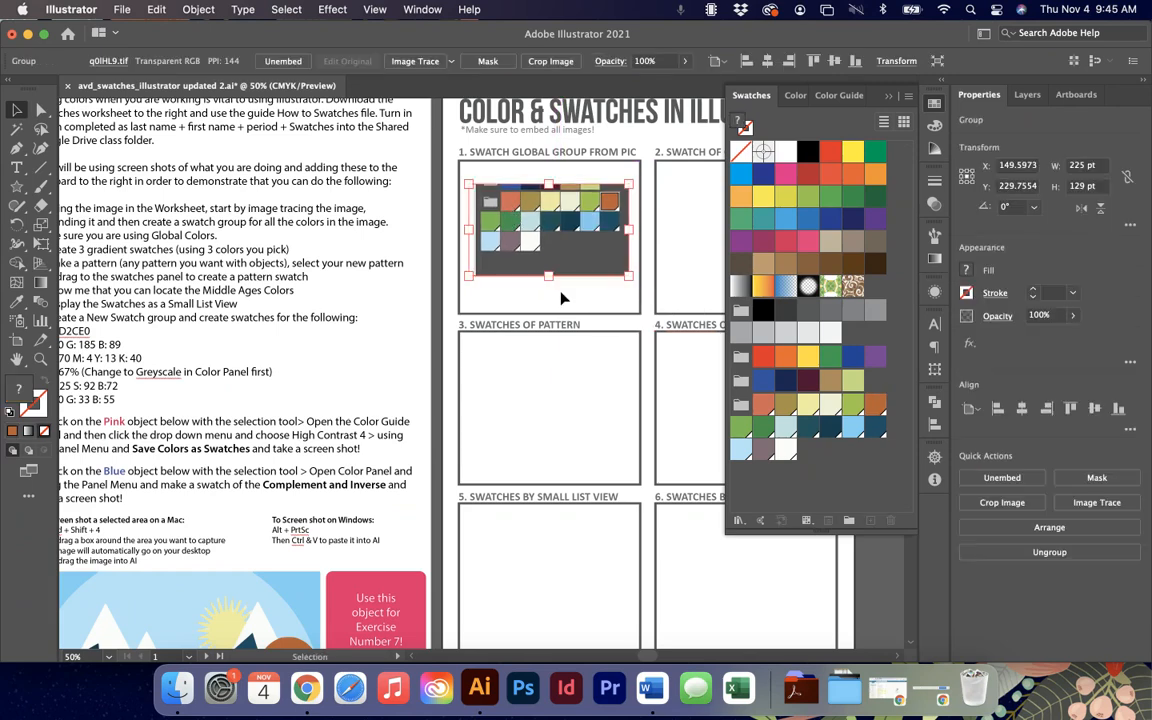
Set the fill color to red d82e2e.
scroll(562, 297, right, 3)
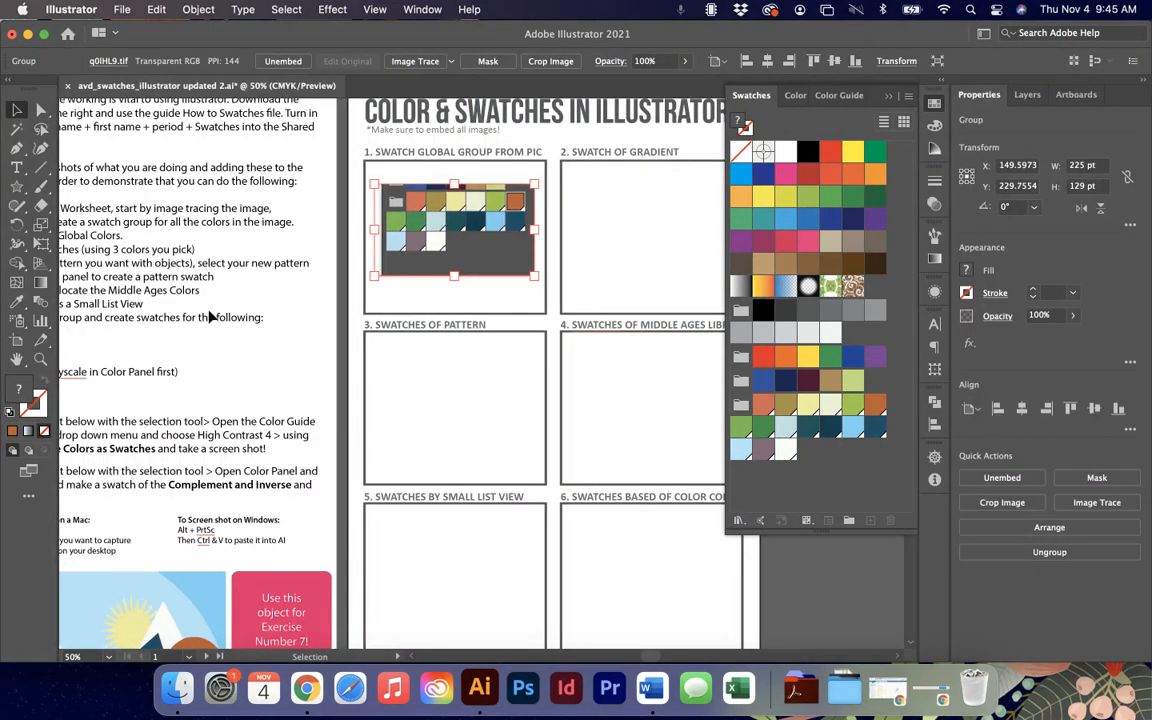
scroll(197, 311, left, 5)
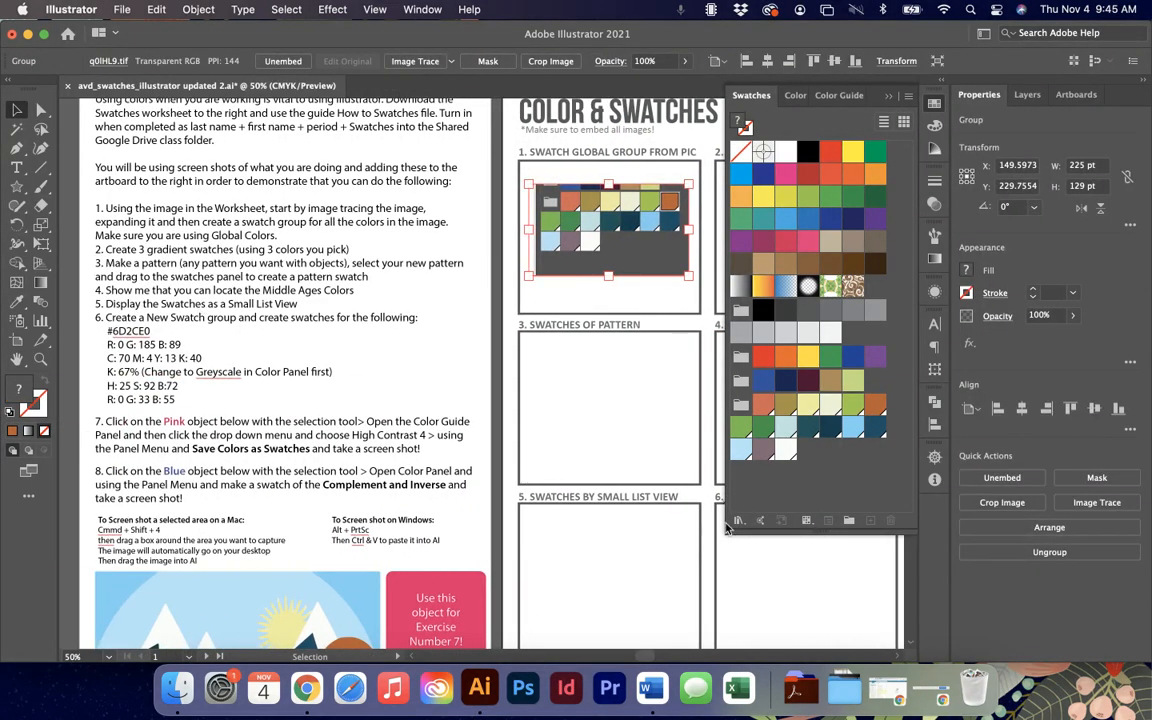
click(910, 97)
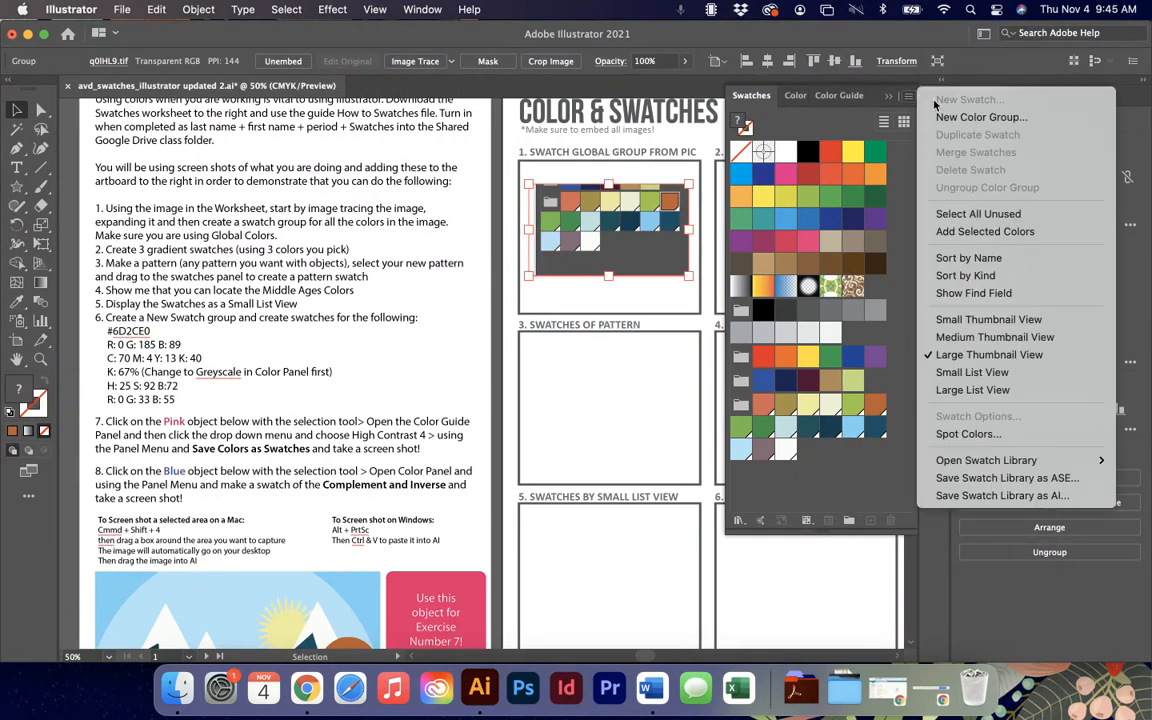
double_click(26, 393)
click(270, 154)
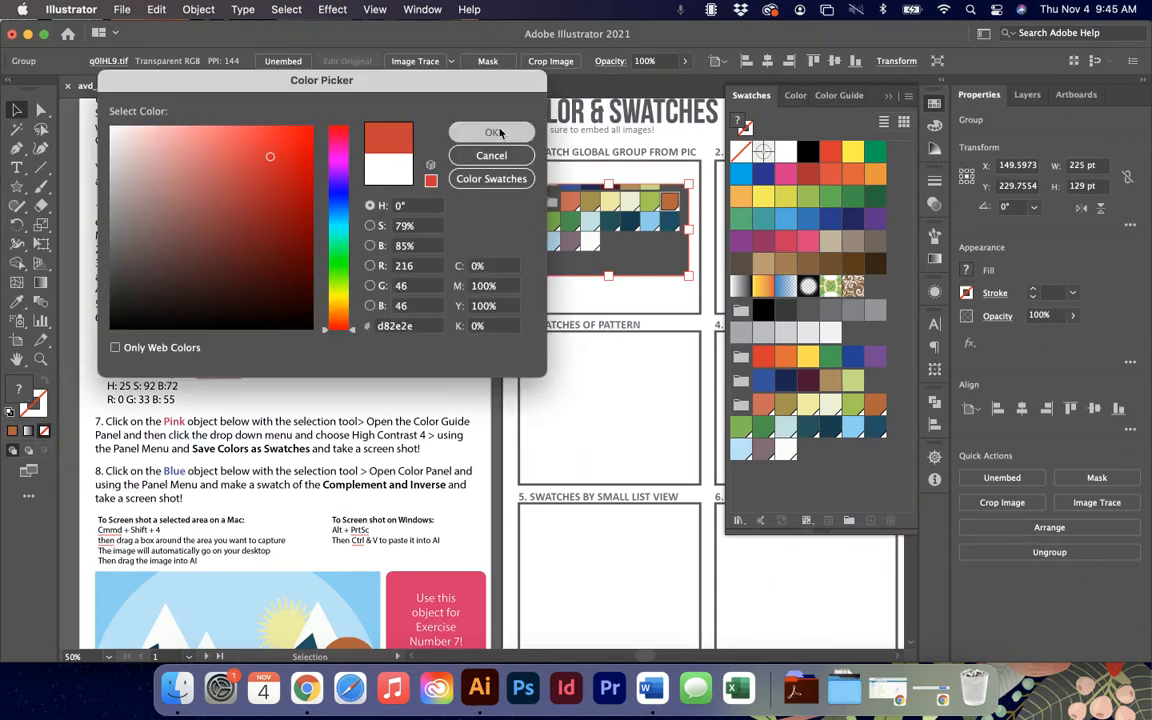
click(490, 129)
Save the red fill as a global CMYK process swatch named Wolfpack Red.
click(908, 96)
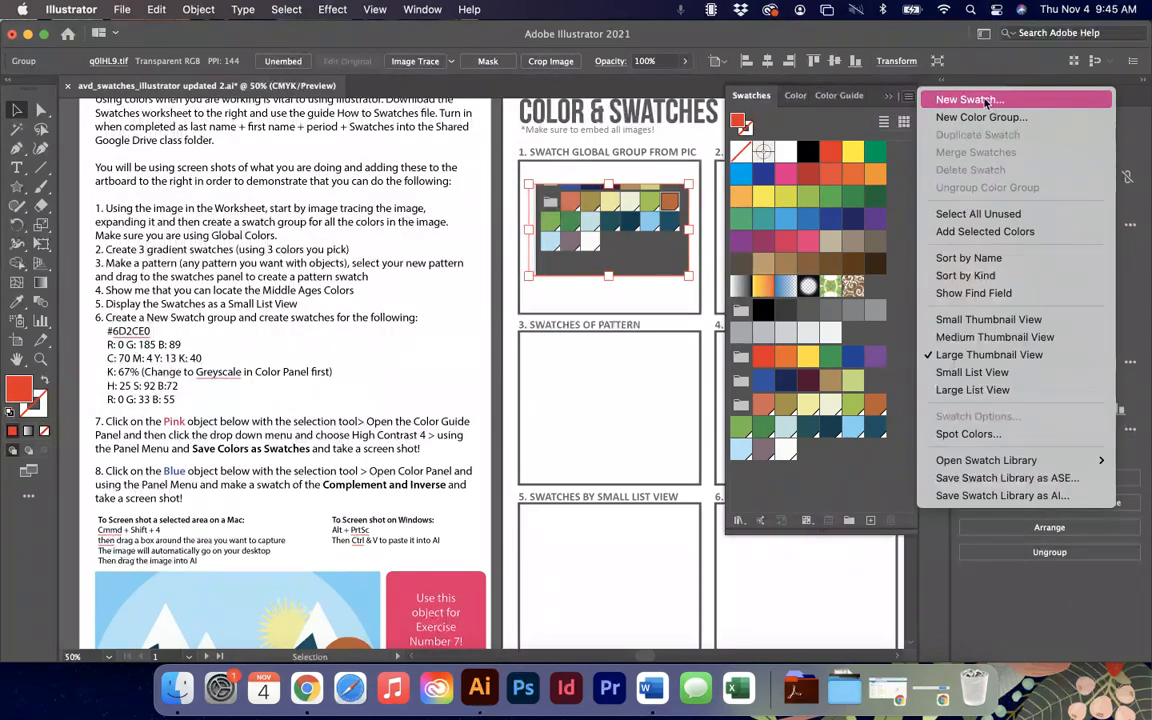
click(835, 178)
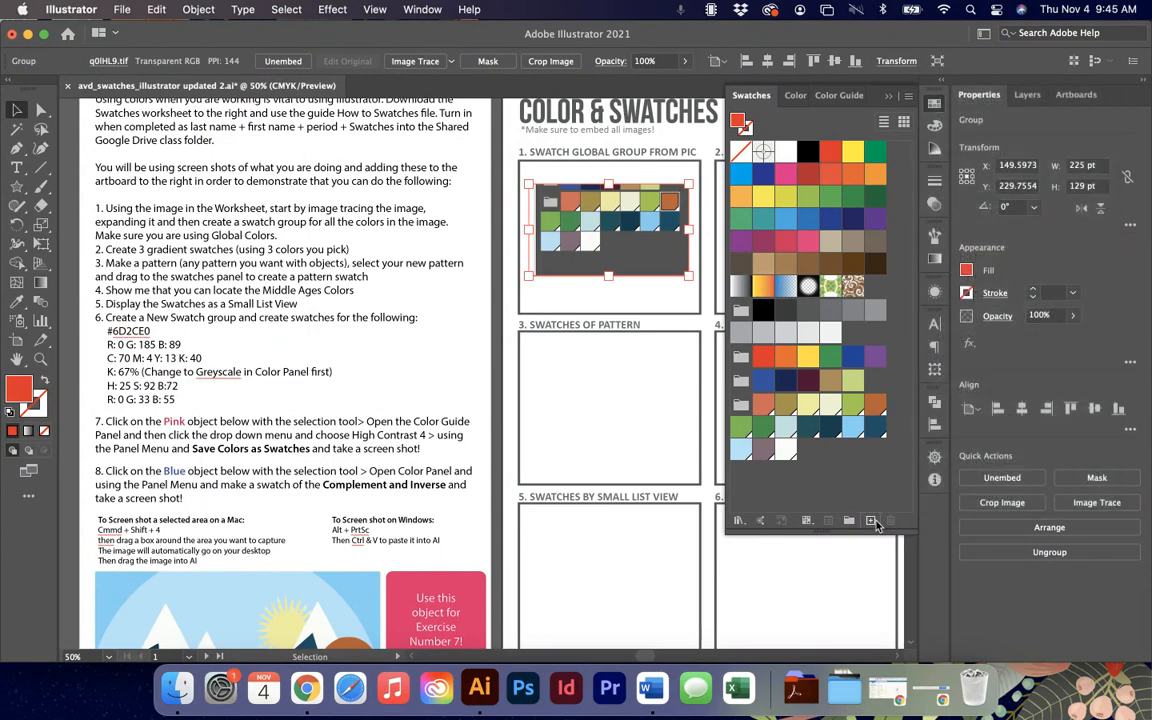
click(871, 521)
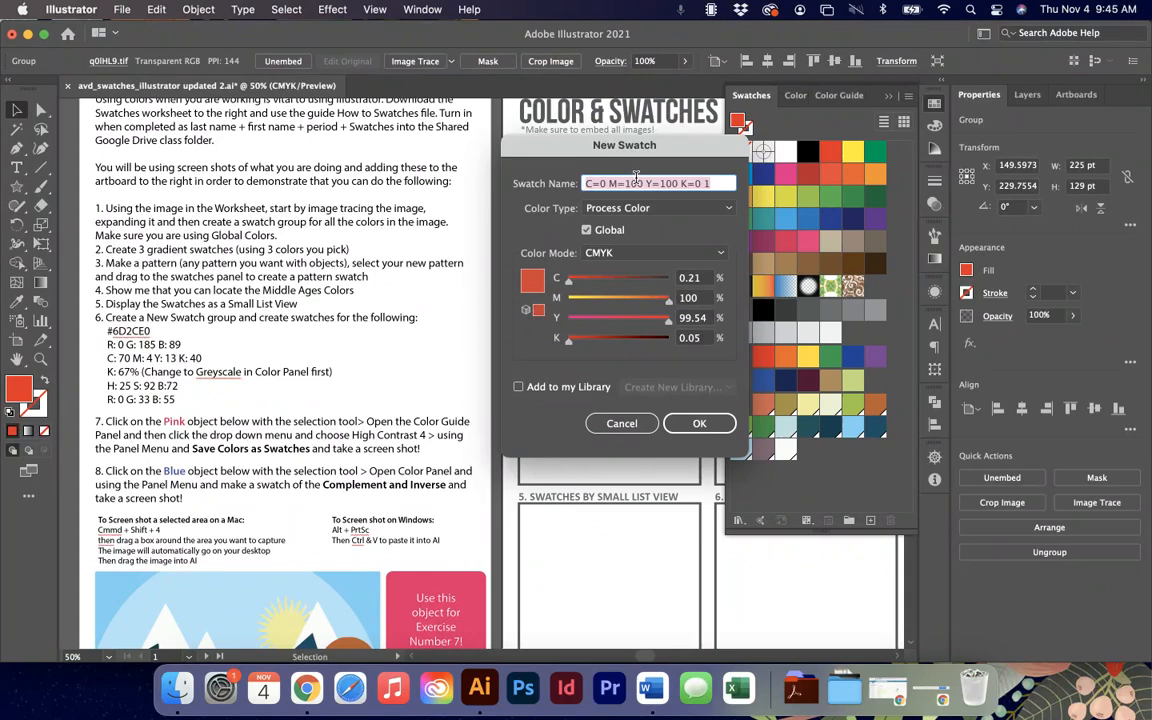
text(Wolfpack Red)
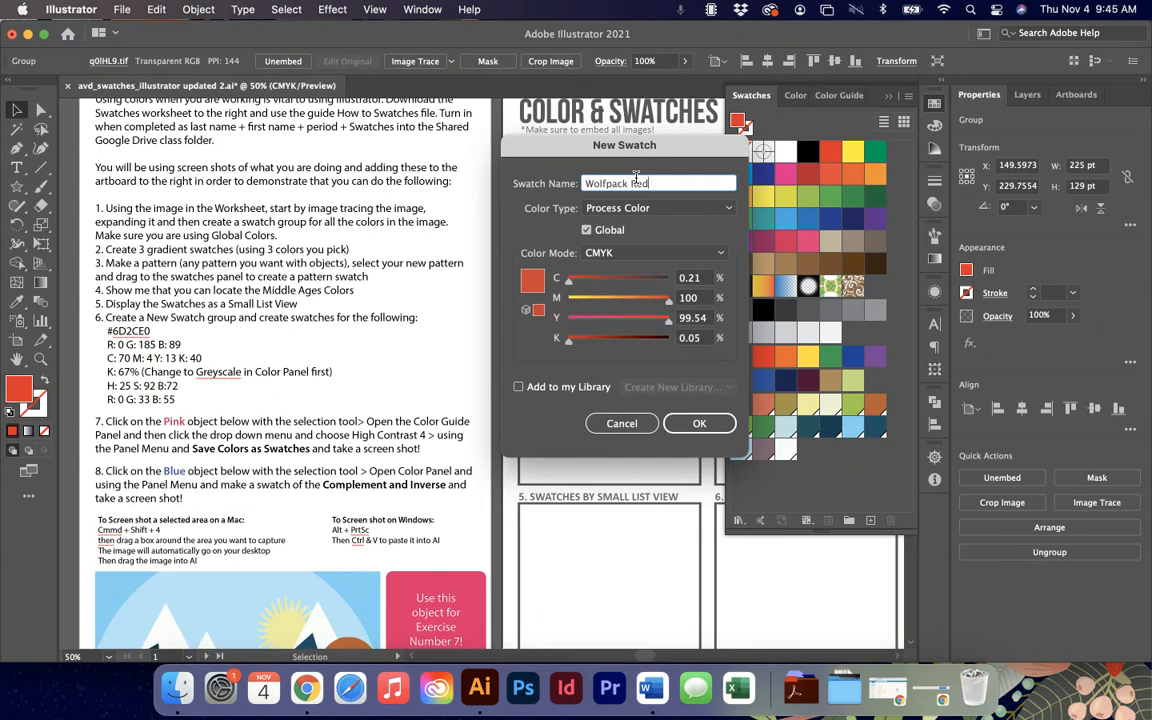
click(702, 424)
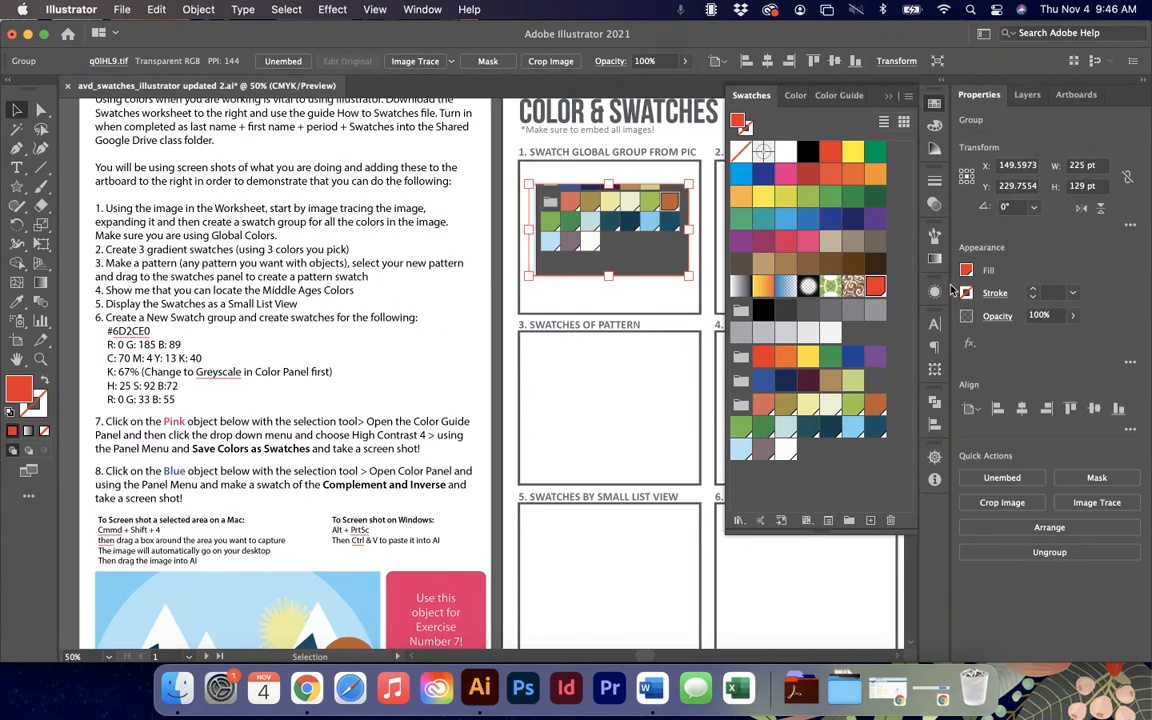
Apply a linear gradient fill, color its start stop purple and add a light blue stop near the middle.
click(936, 257)
click(807, 257)
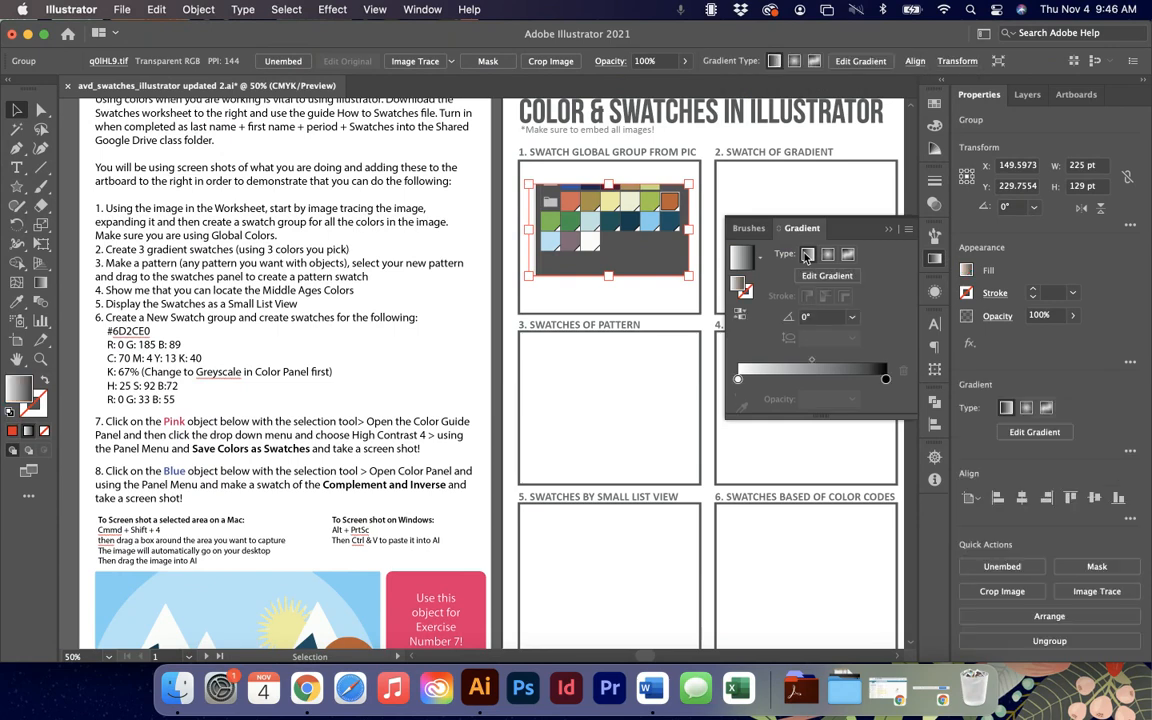
double_click(737, 380)
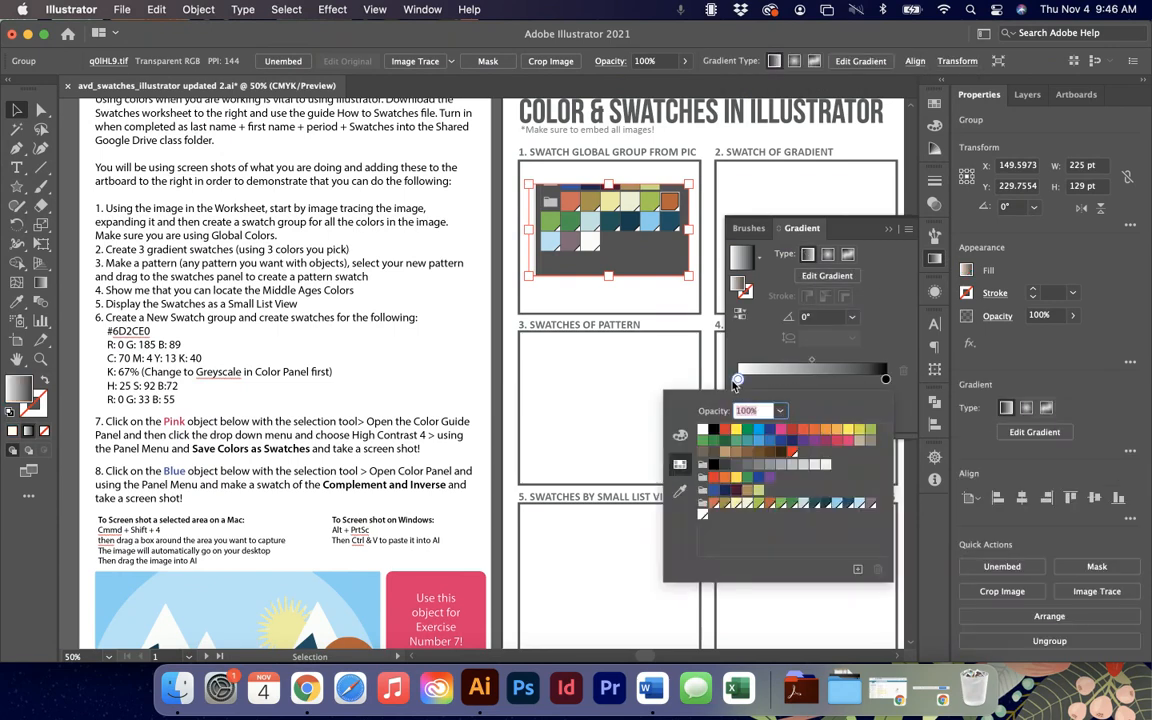
click(815, 447)
click(816, 380)
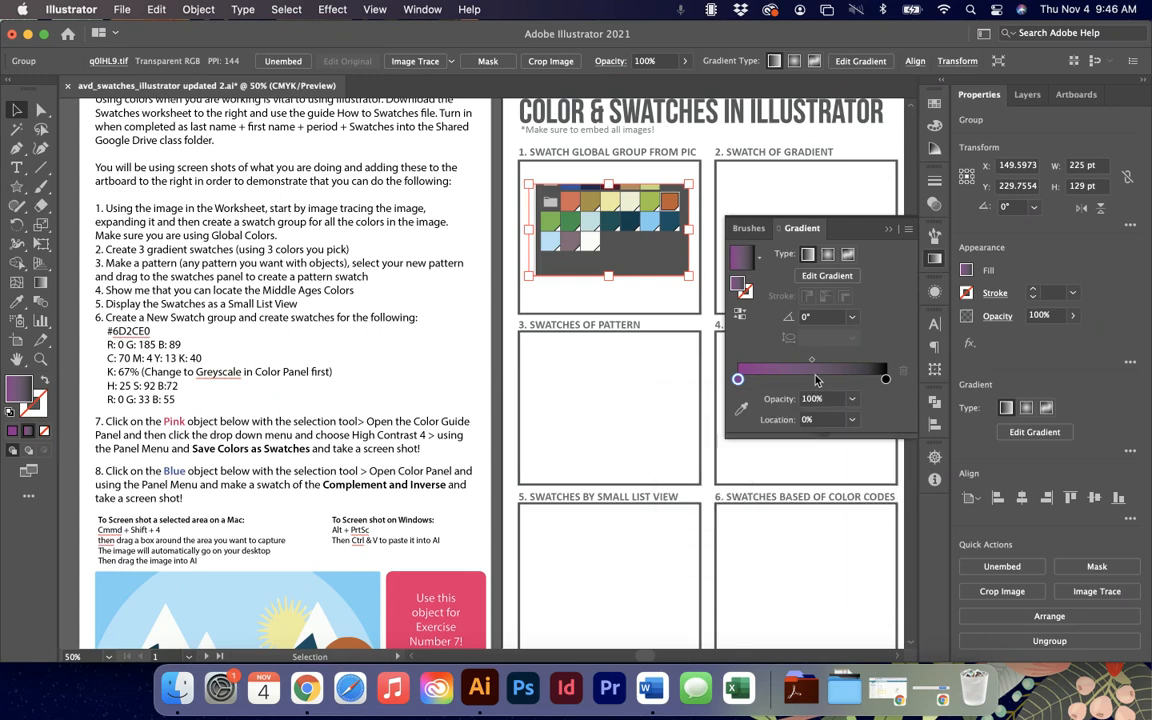
double_click(816, 380)
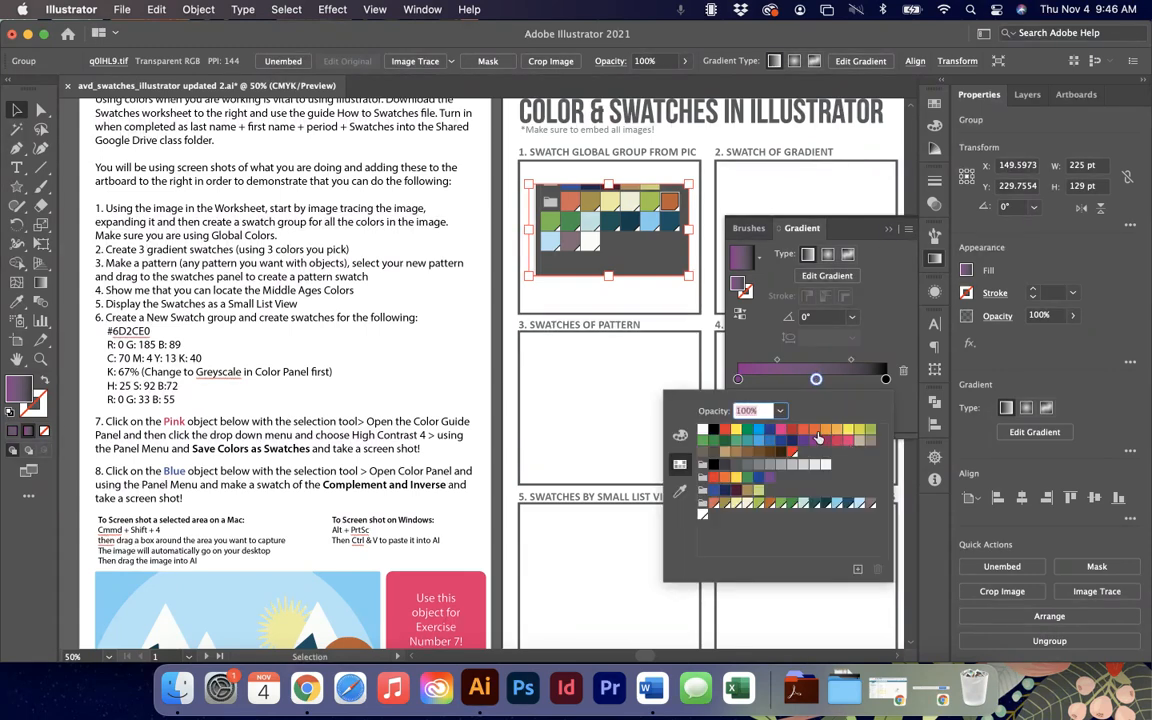
click(760, 445)
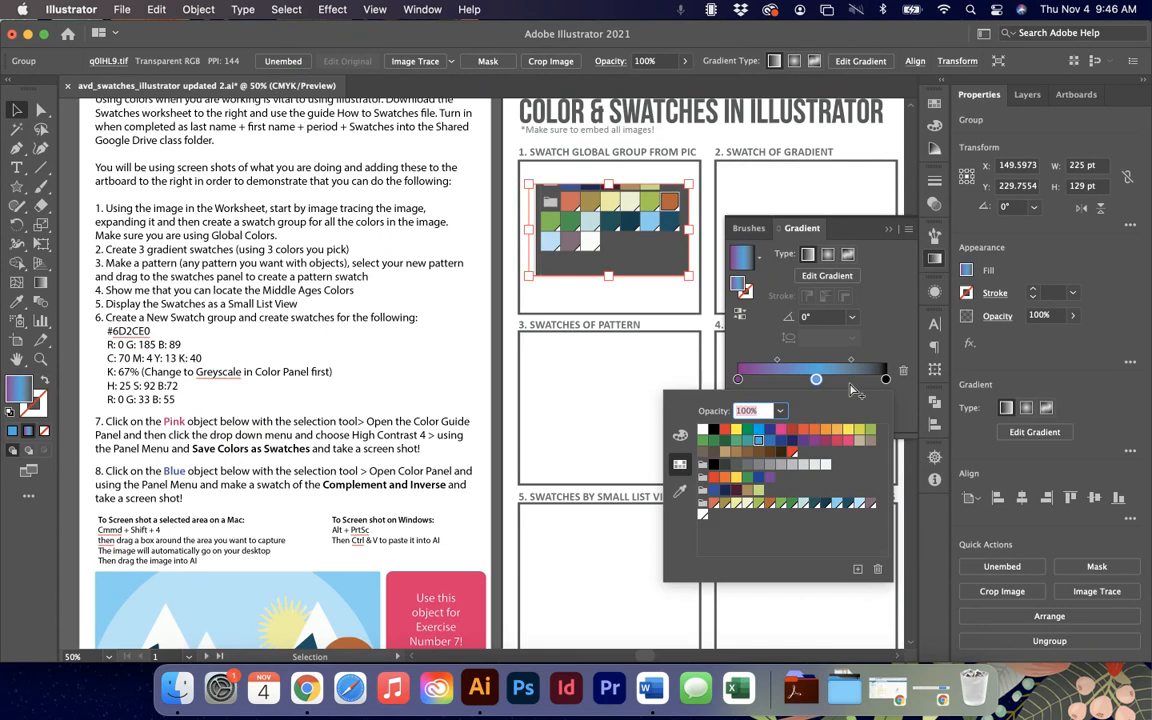
Change the gradient's black end stop to pink, trying orange-red first.
double_click(885, 380)
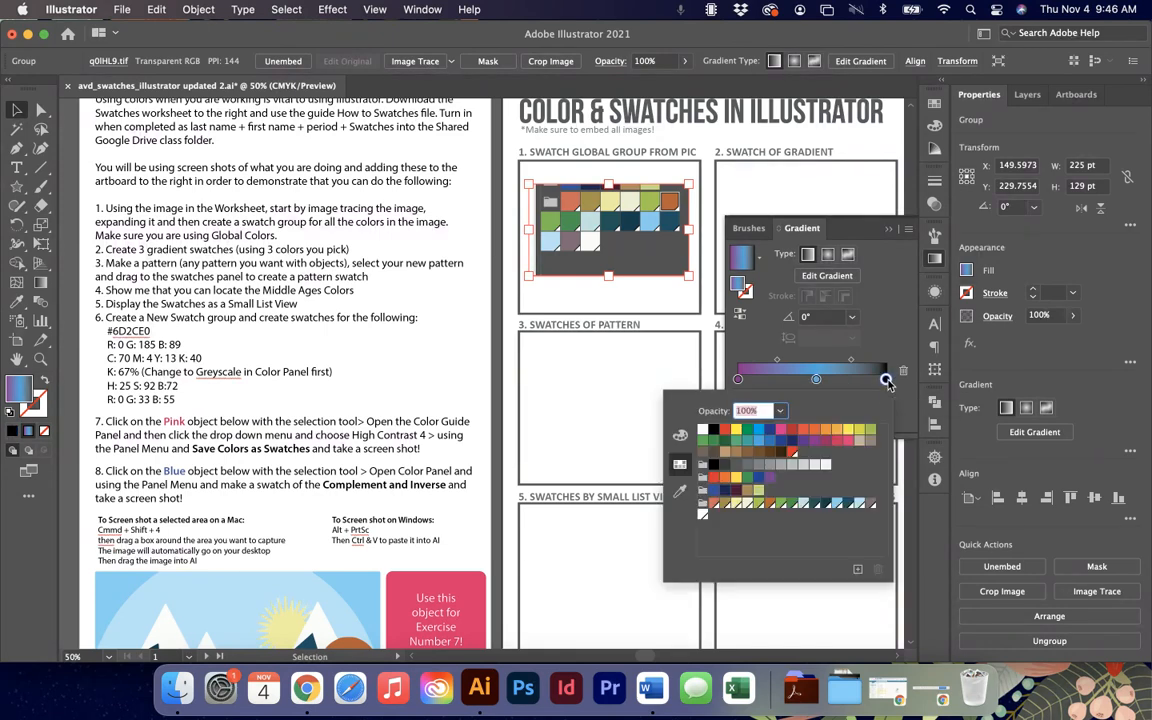
click(803, 431)
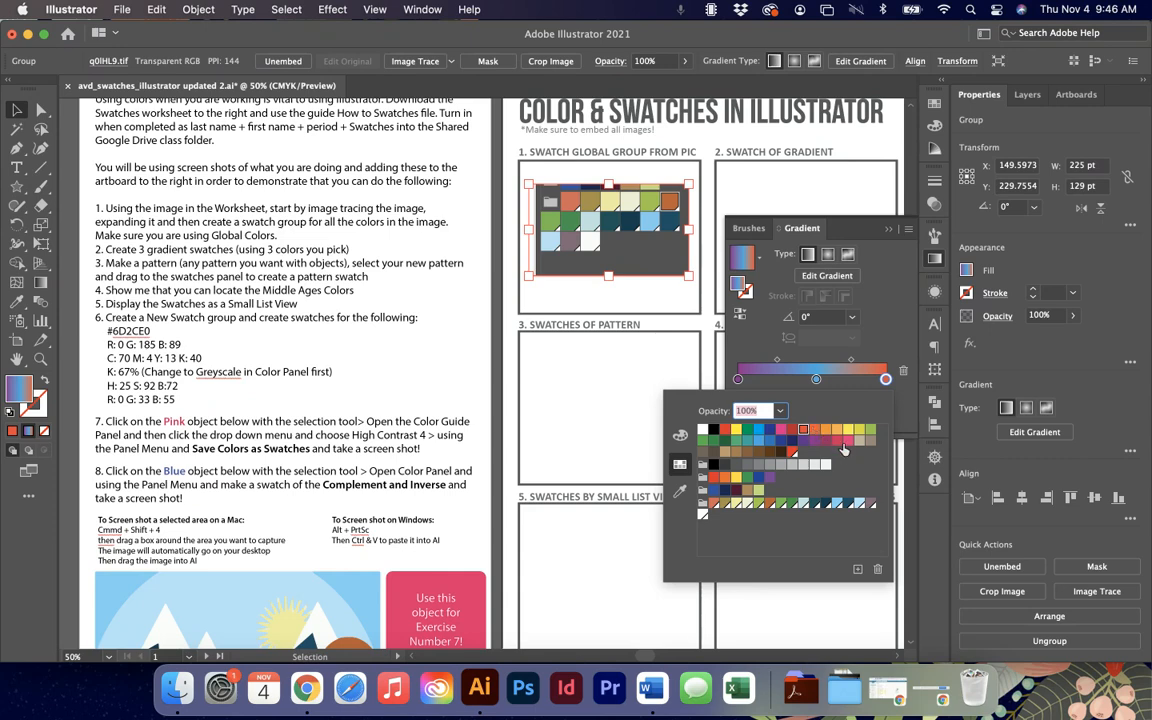
click(843, 443)
click(884, 341)
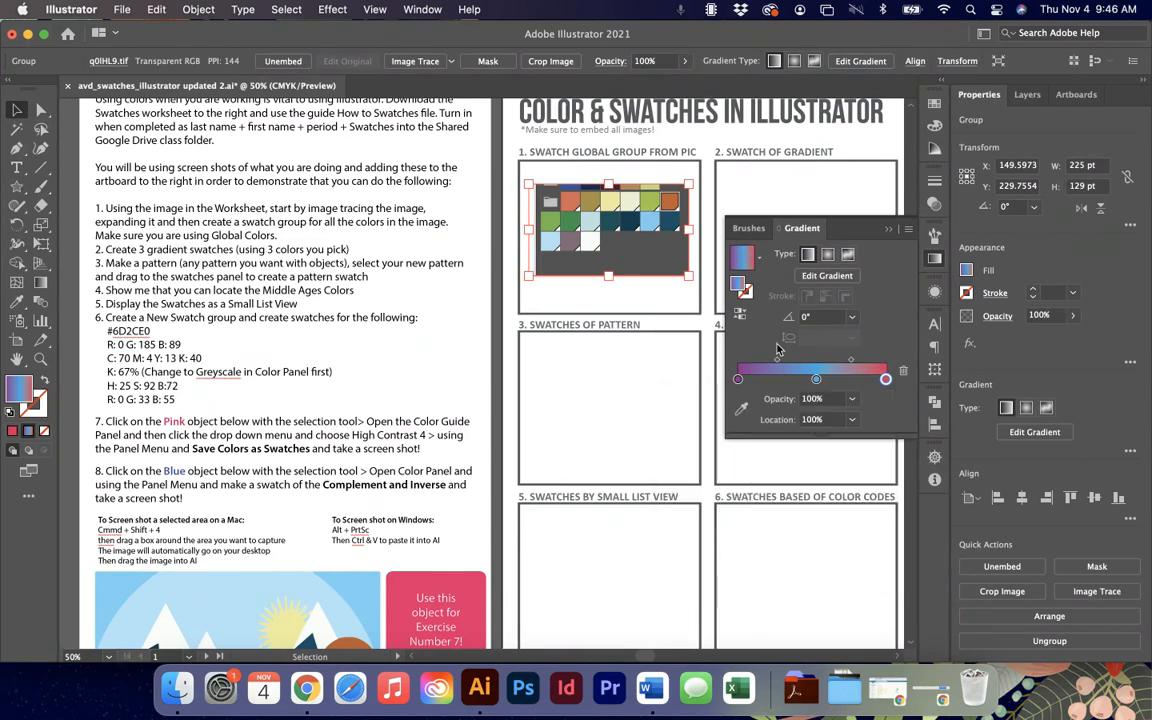
Rearrange the gradient with pink at about 46%, blue nearer the end, and the purple-to-pink midpoint at about 52%.
mouse_move(885, 380)
mouse_down()
mouse_move(791, 380)
mouse_move(865, 381)
mouse_up()
drag(790, 380, 806, 379)
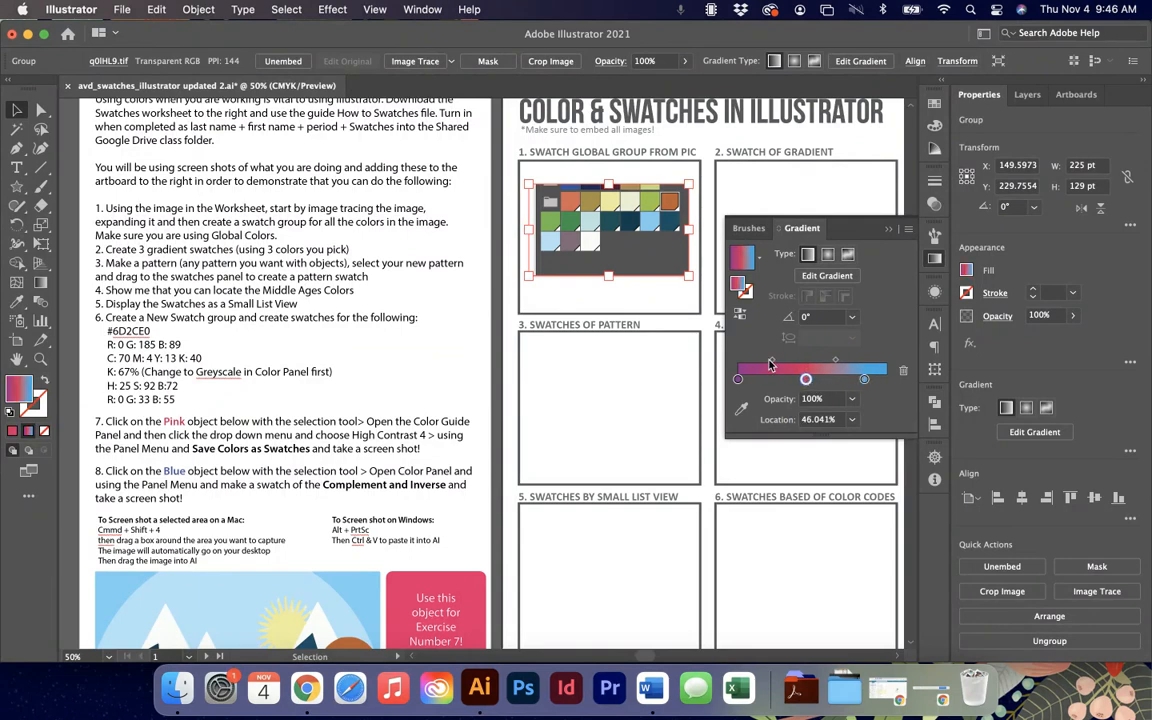
click(771, 362)
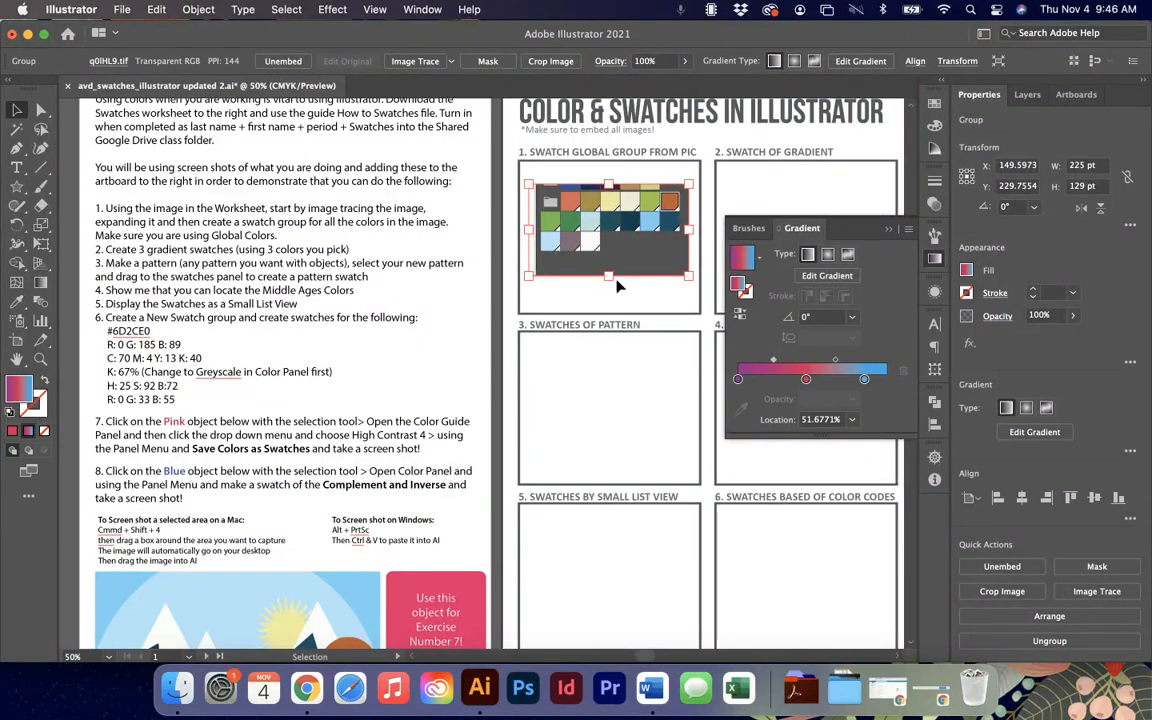
Save the purple-pink-blue gradient as a new swatch under the name New Gradient Swatch.
click(934, 104)
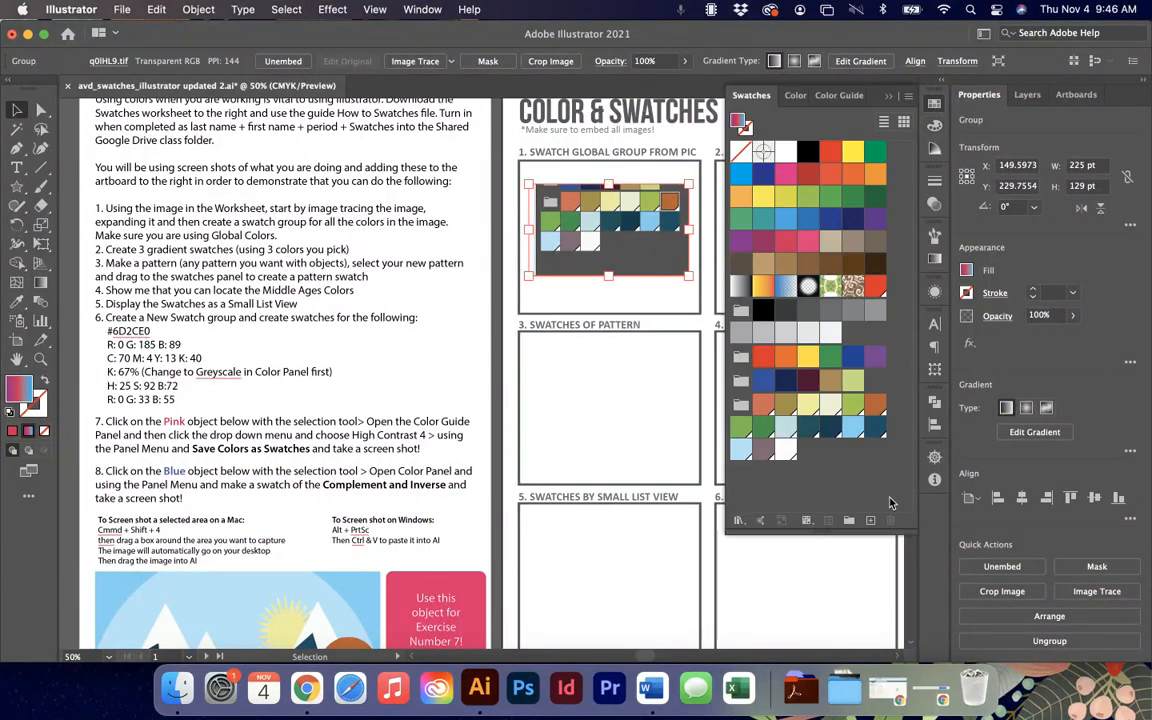
click(870, 522)
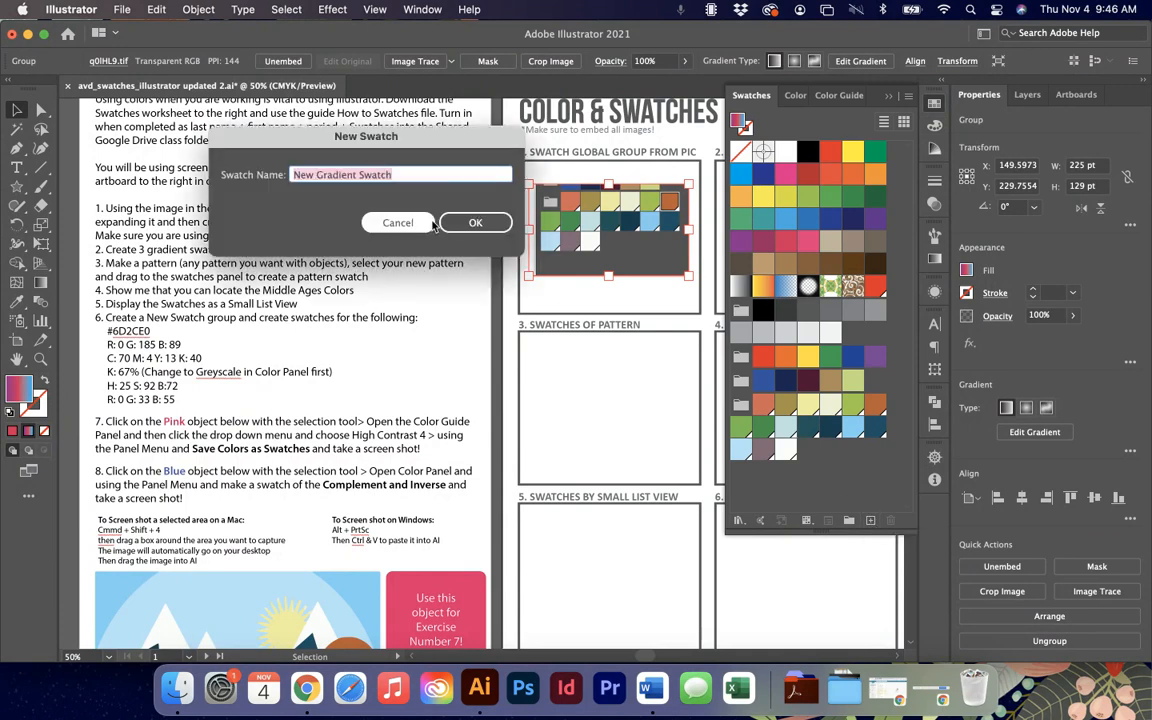
click(428, 201)
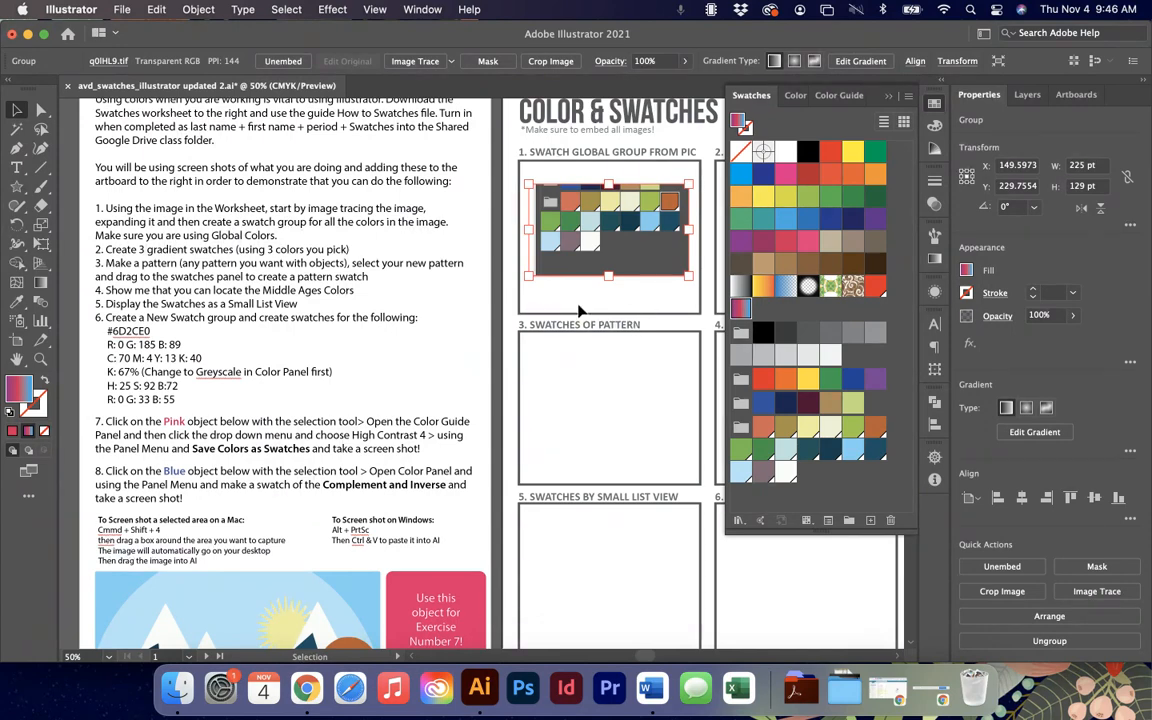
Deselect the placed screenshot and draw a star about 99 pt wide on the empty canvas beside the Directions artboard.
scroll(580, 311, right, 5)
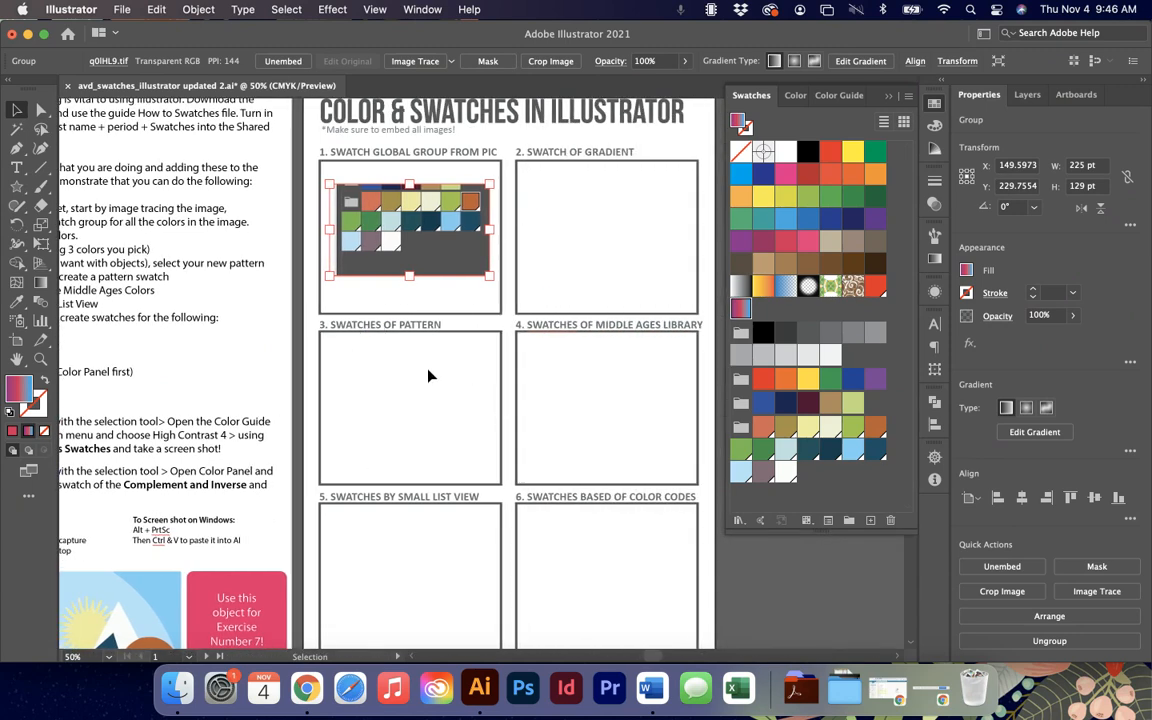
scroll(428, 376, left, 3)
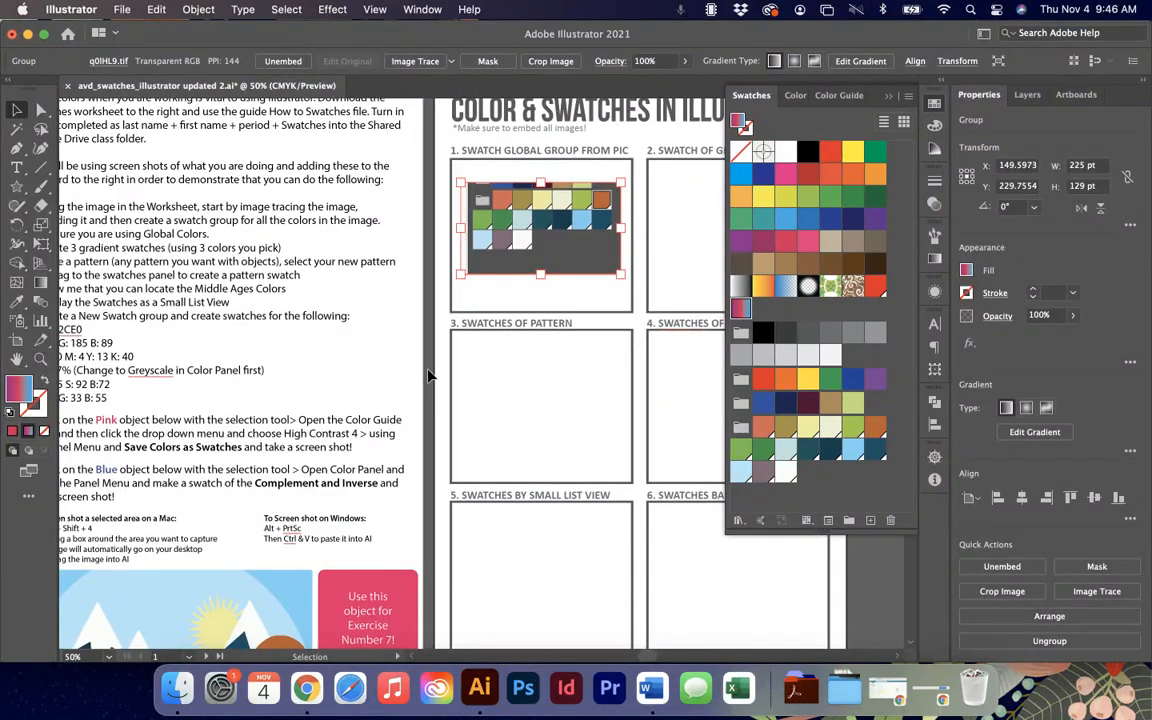
key(super+minus)
scroll(428, 376, down, 4)
scroll(428, 376, left, 3)
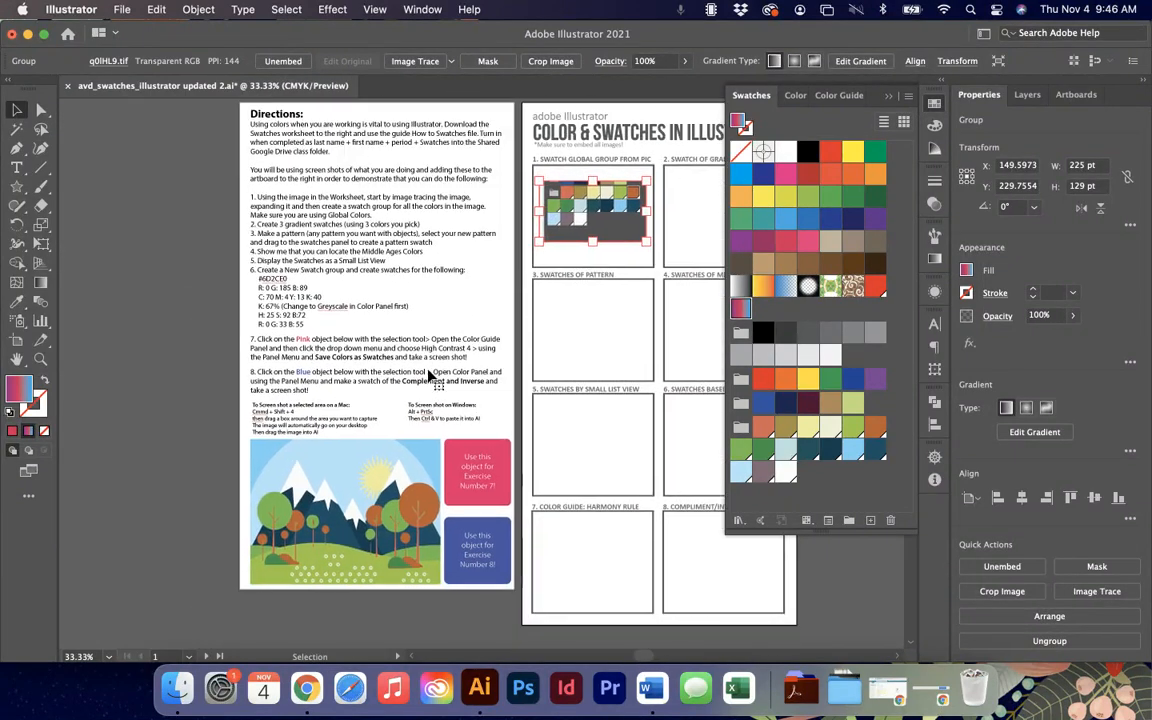
click(516, 310)
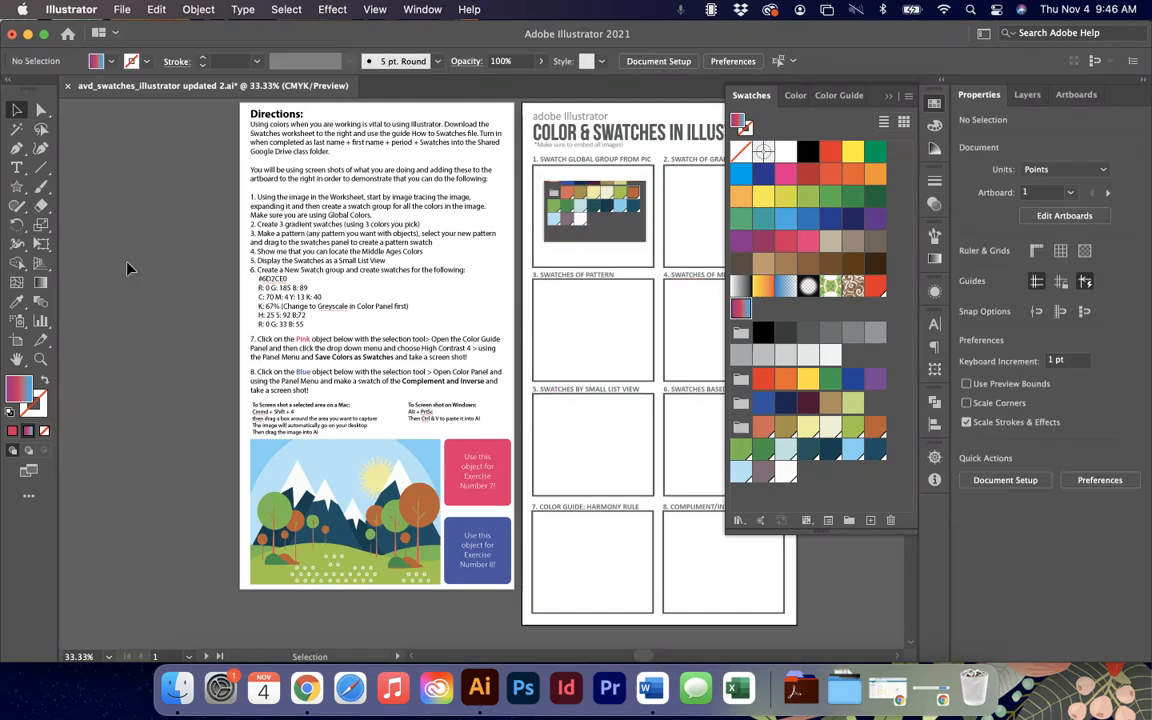
click(14, 187)
scroll(148, 225, left, 5)
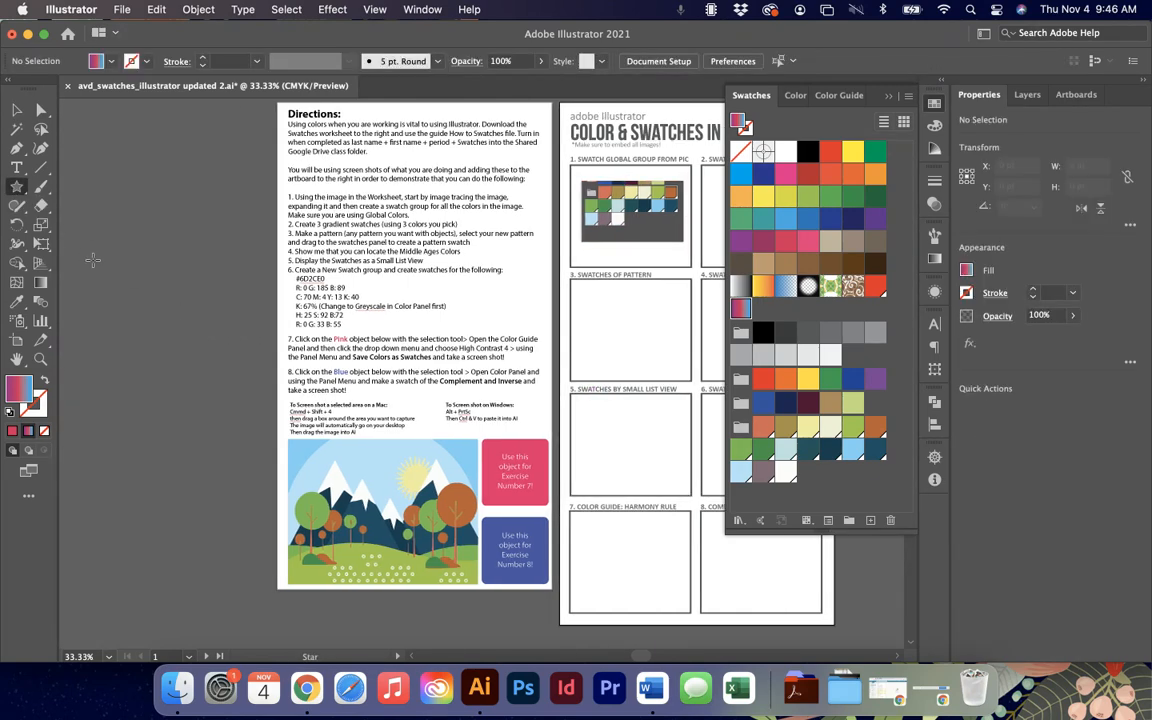
drag(144, 222, 165, 234)
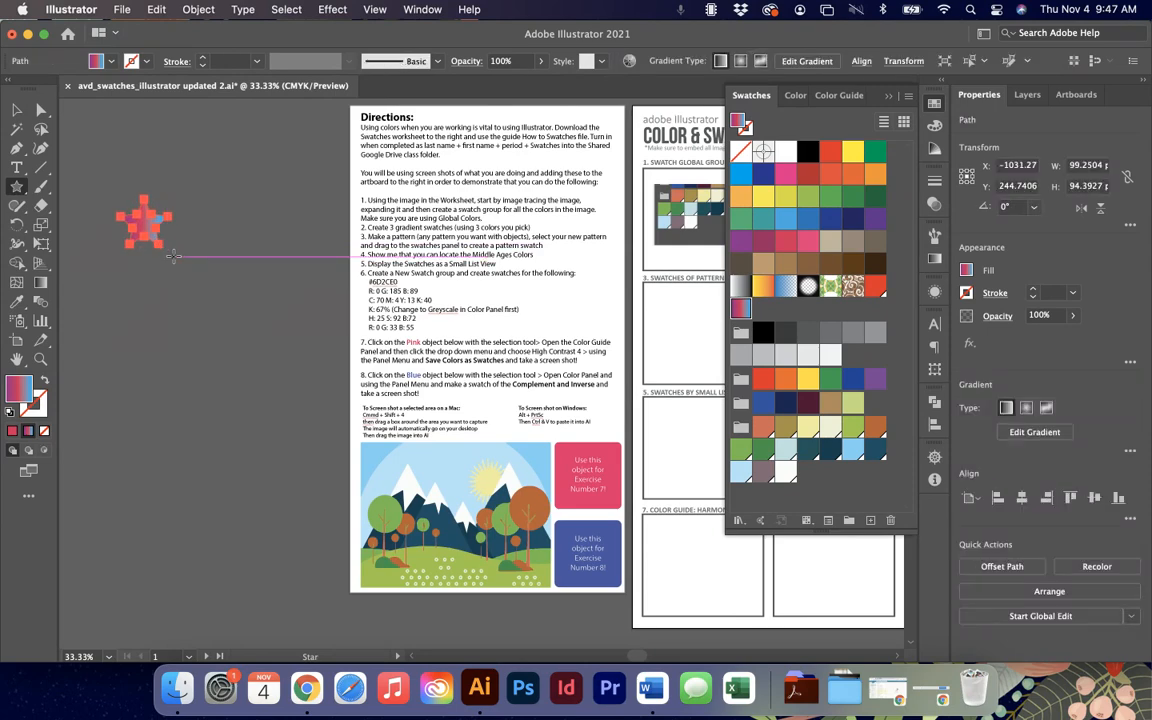
Draw a circle about 93 pt across beside the star and two squares about 121 pt wide below, one turned as a diamond.
key(m)
drag(192, 222, 241, 268)
key(m)
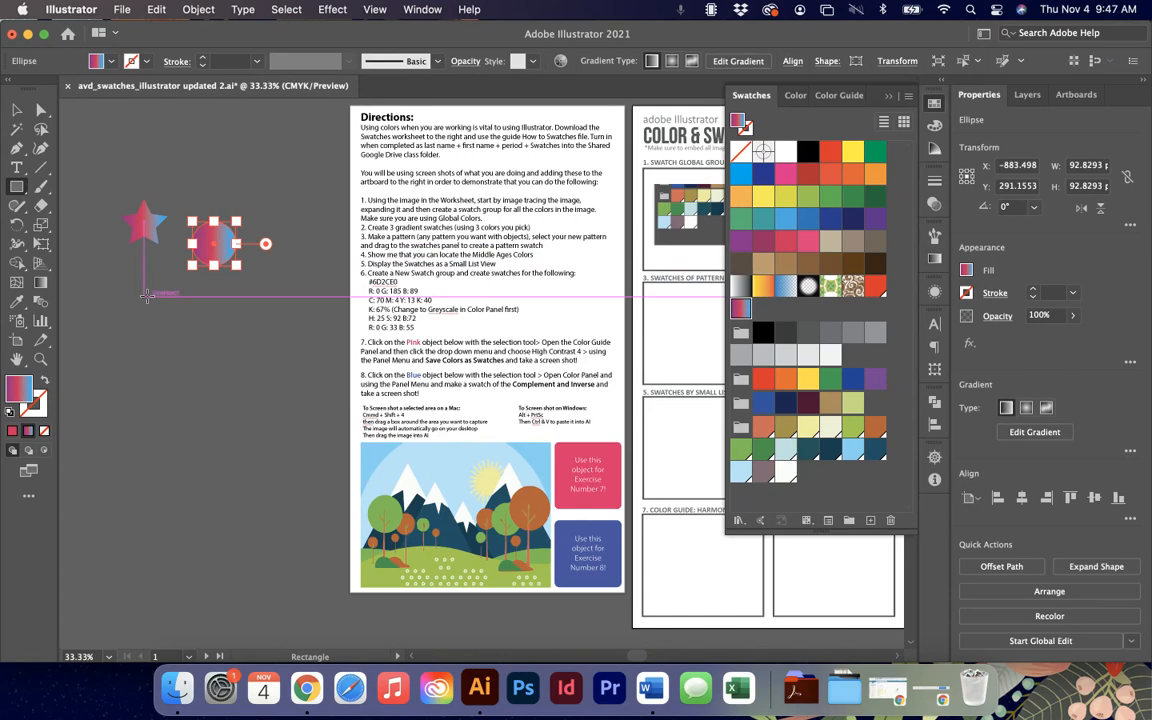
drag(127, 293, 284, 367)
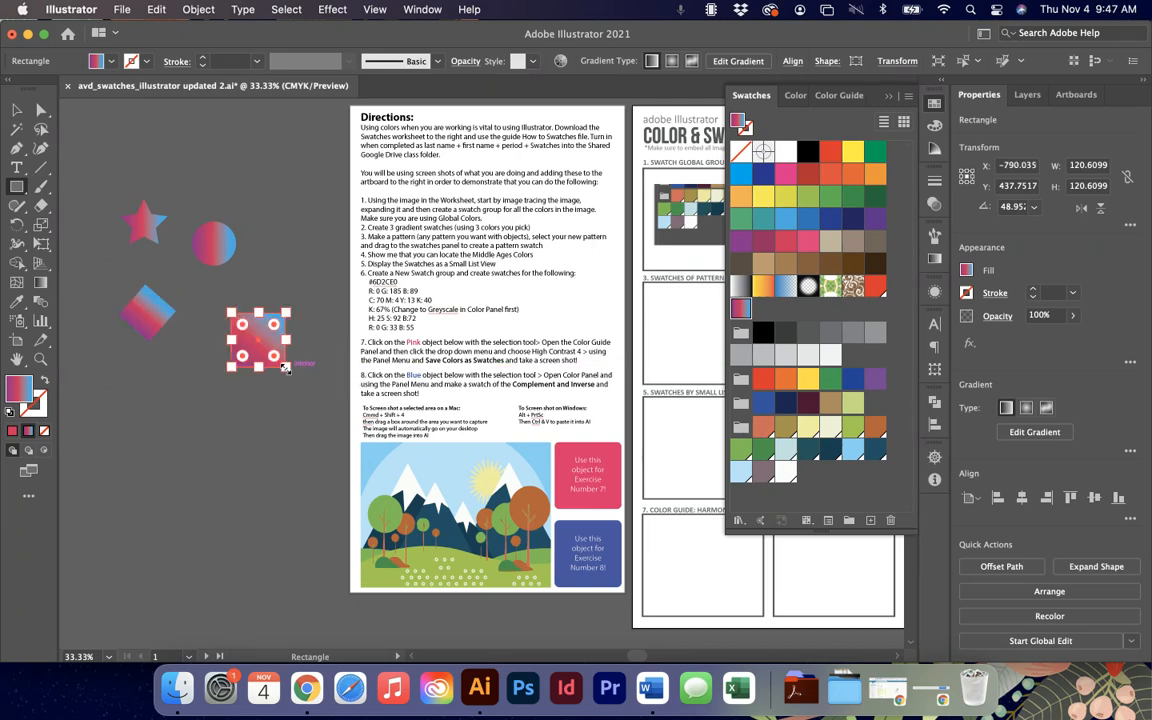
Delete the second square's lower-right corner point to make a triangle, then tighten the four shapes into a two-by-two cluster.
key(p)
click(285, 369)
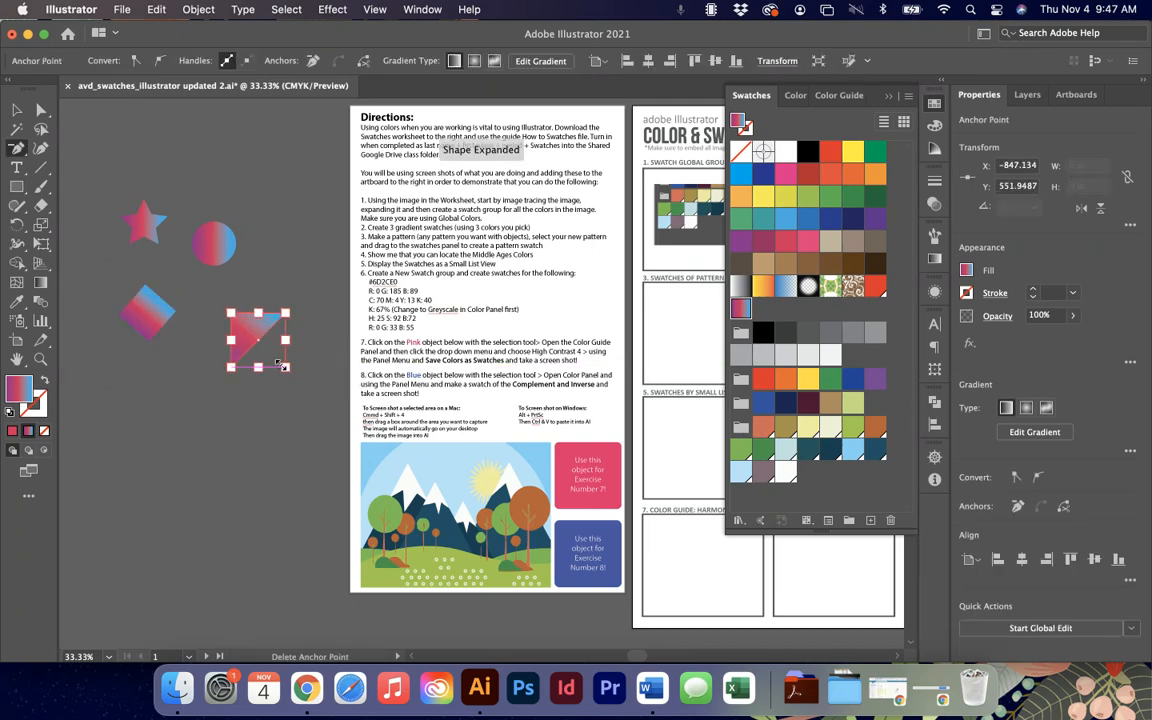
key(v)
click(284, 272)
drag(256, 330, 223, 308)
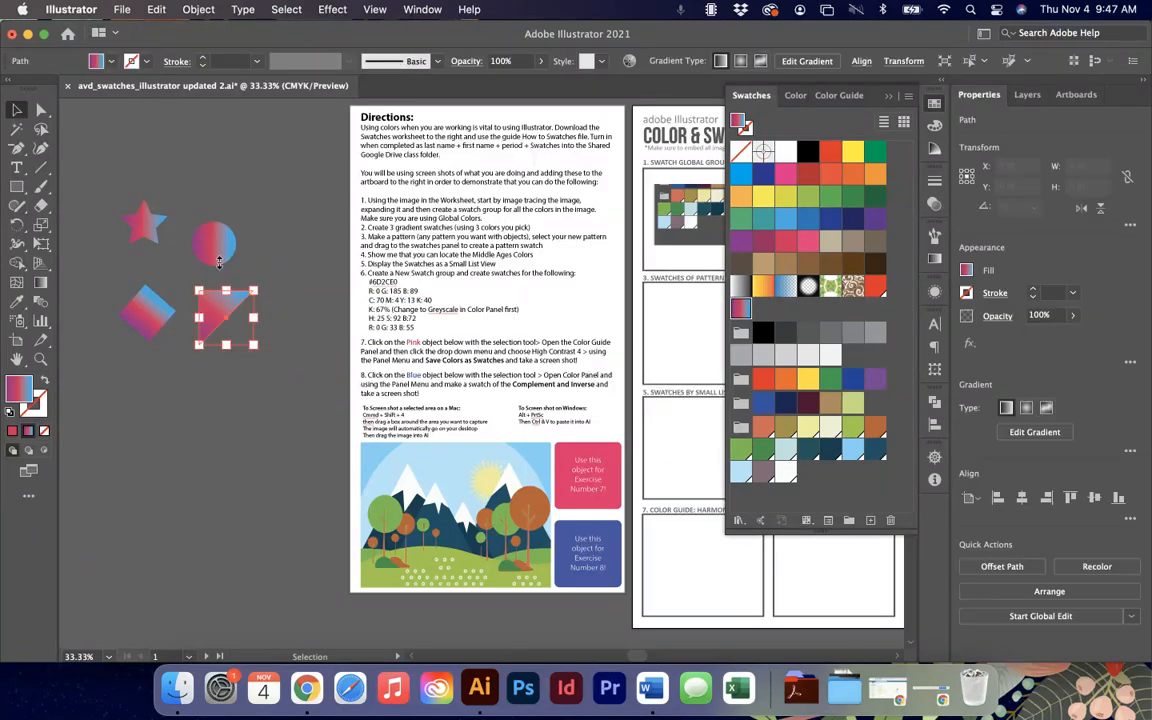
drag(215, 246, 215, 256)
drag(138, 222, 138, 232)
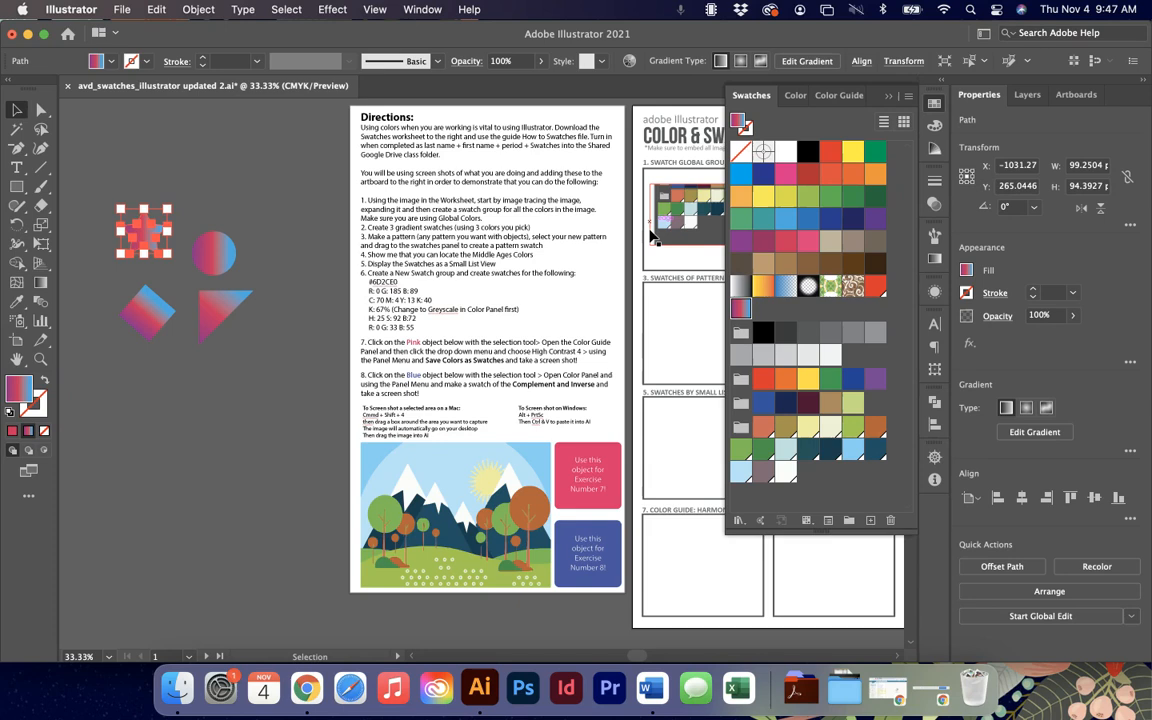
Fill the star light blue, the circle orange-red, the triangle pink and the diamond yellow from the swatches.
click(801, 222)
click(213, 252)
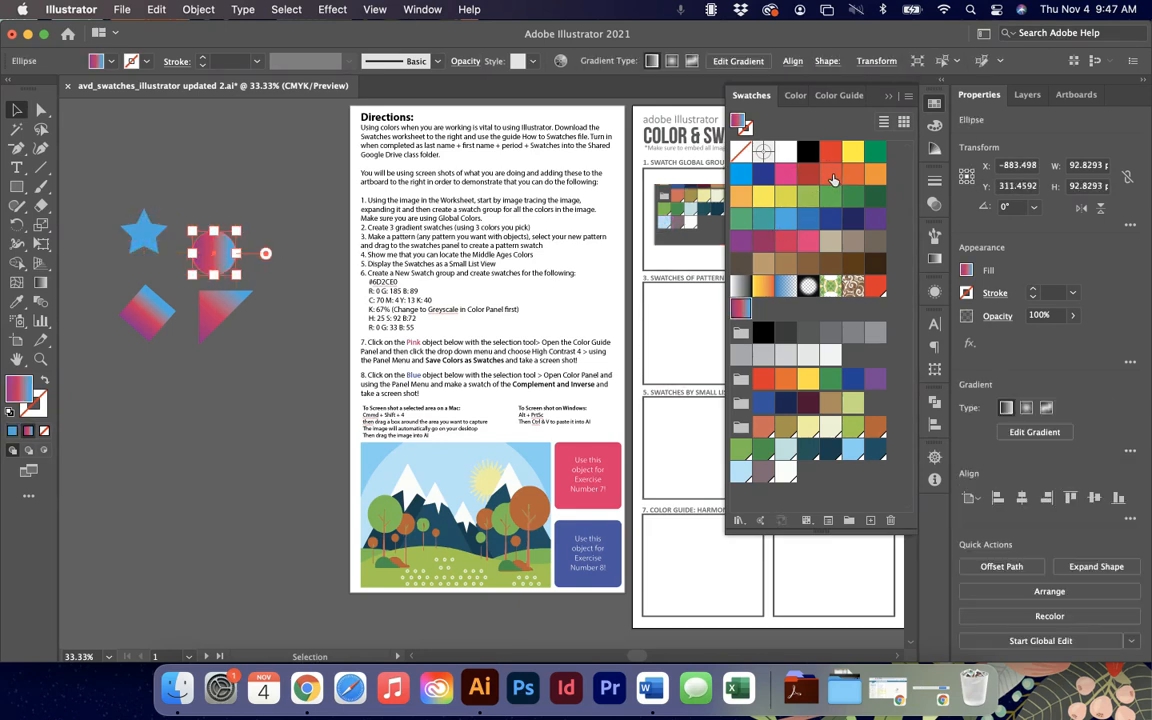
click(833, 177)
click(235, 300)
click(808, 240)
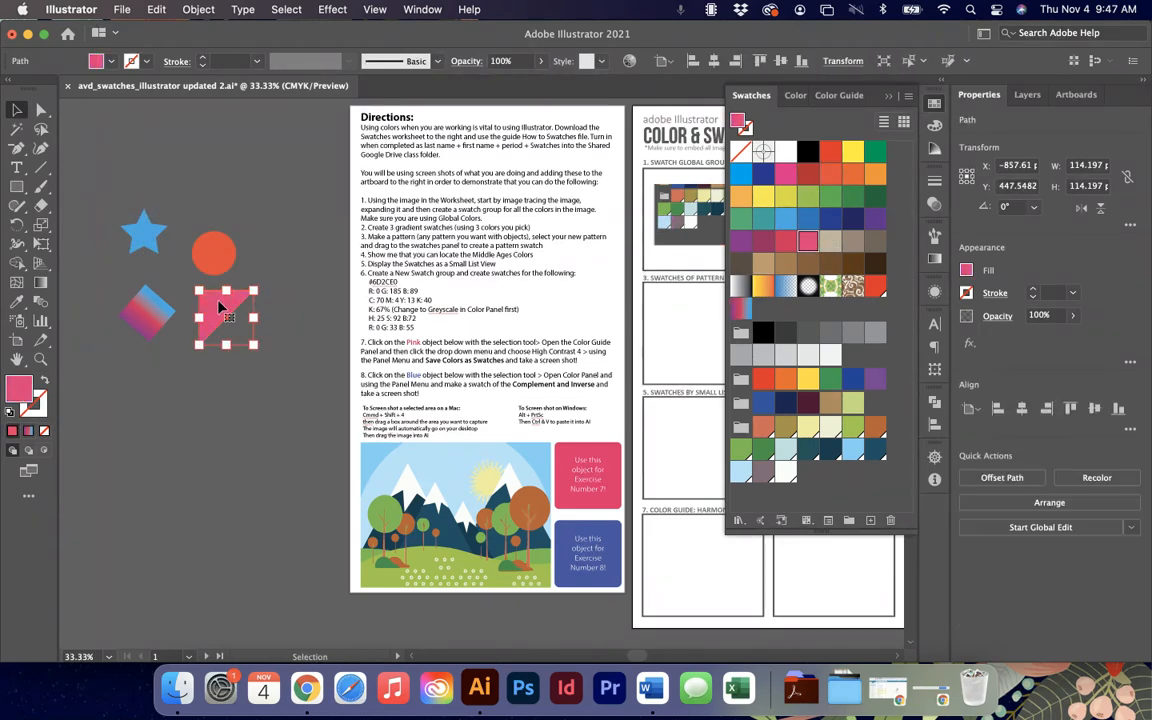
click(140, 300)
click(853, 151)
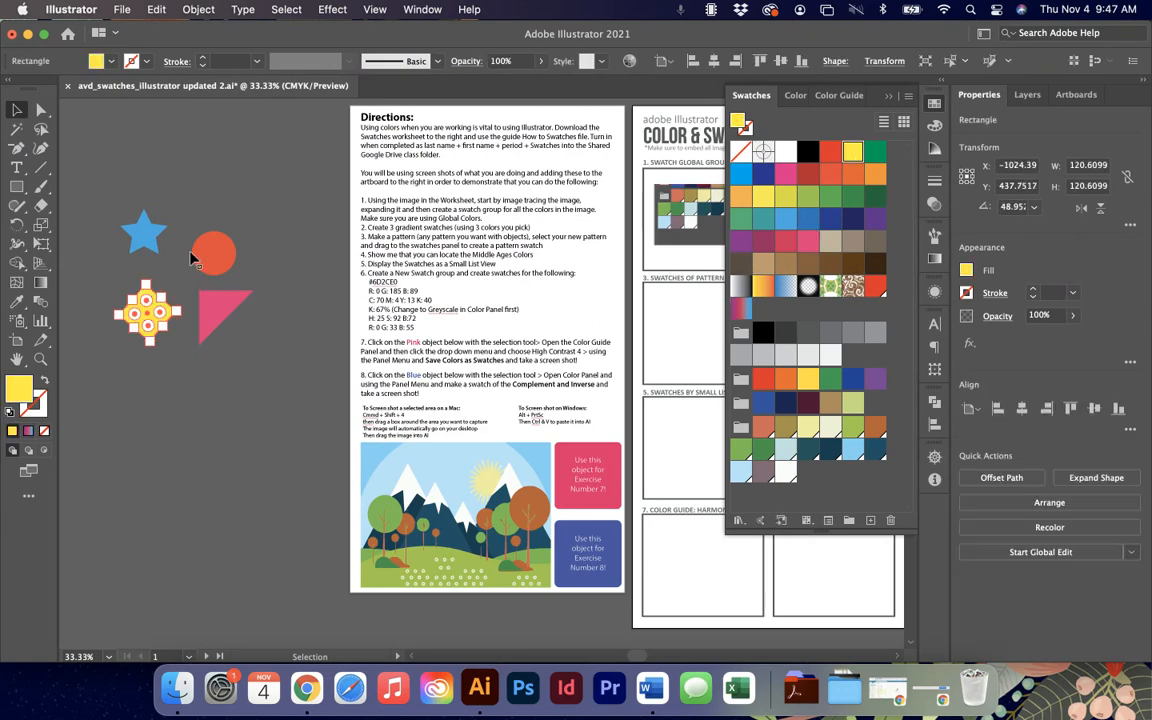
Duplicate the circle and star twice each and the diamond once, spreading the copies around the triangle.
click(215, 255)
drag(215, 255, 293, 341)
click(147, 235)
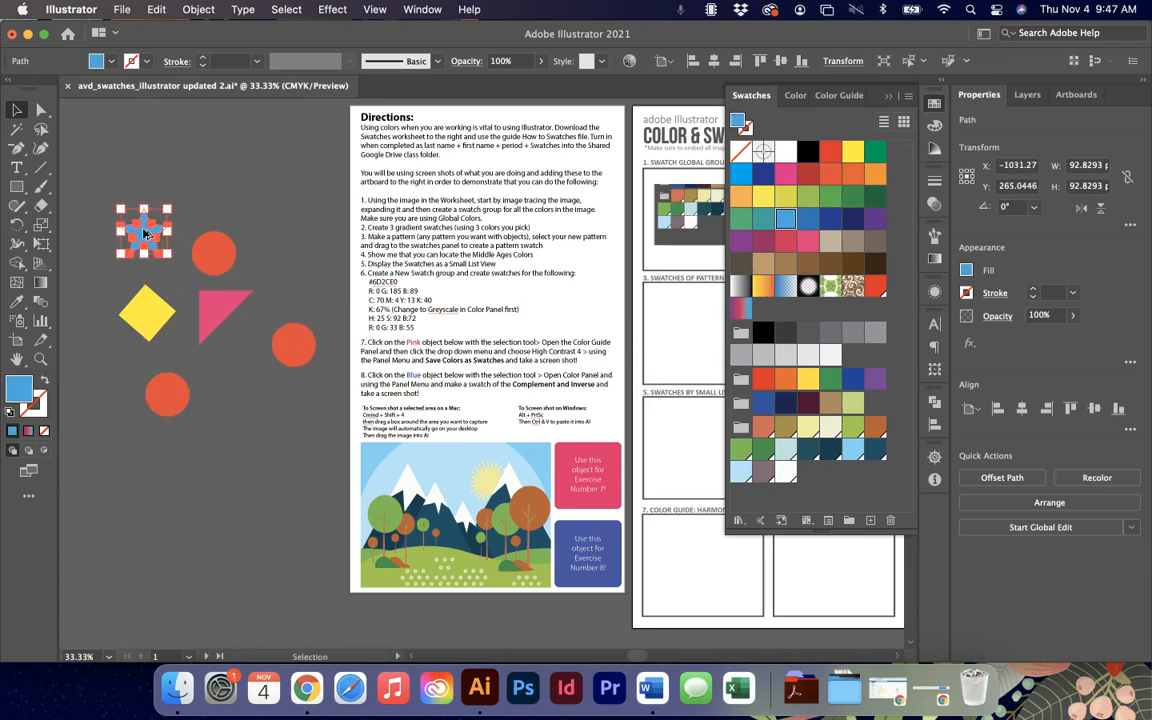
drag(147, 235, 247, 377)
click(147, 315)
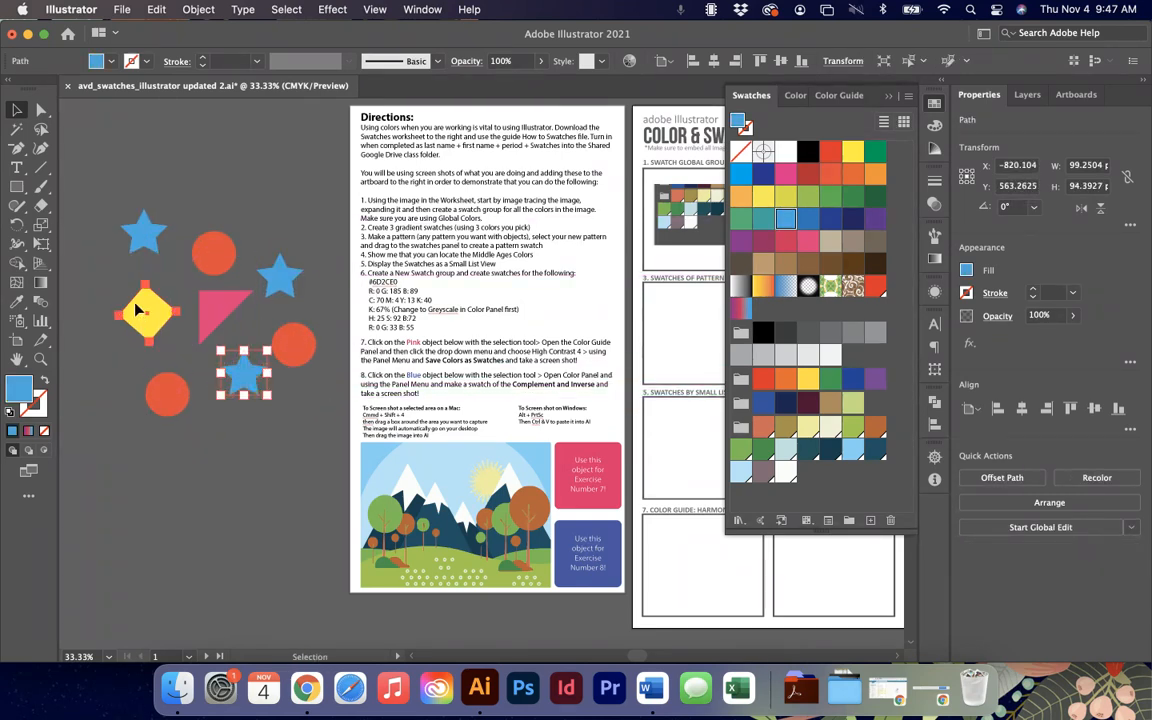
drag(147, 315, 272, 325)
click(318, 258)
click(272, 210)
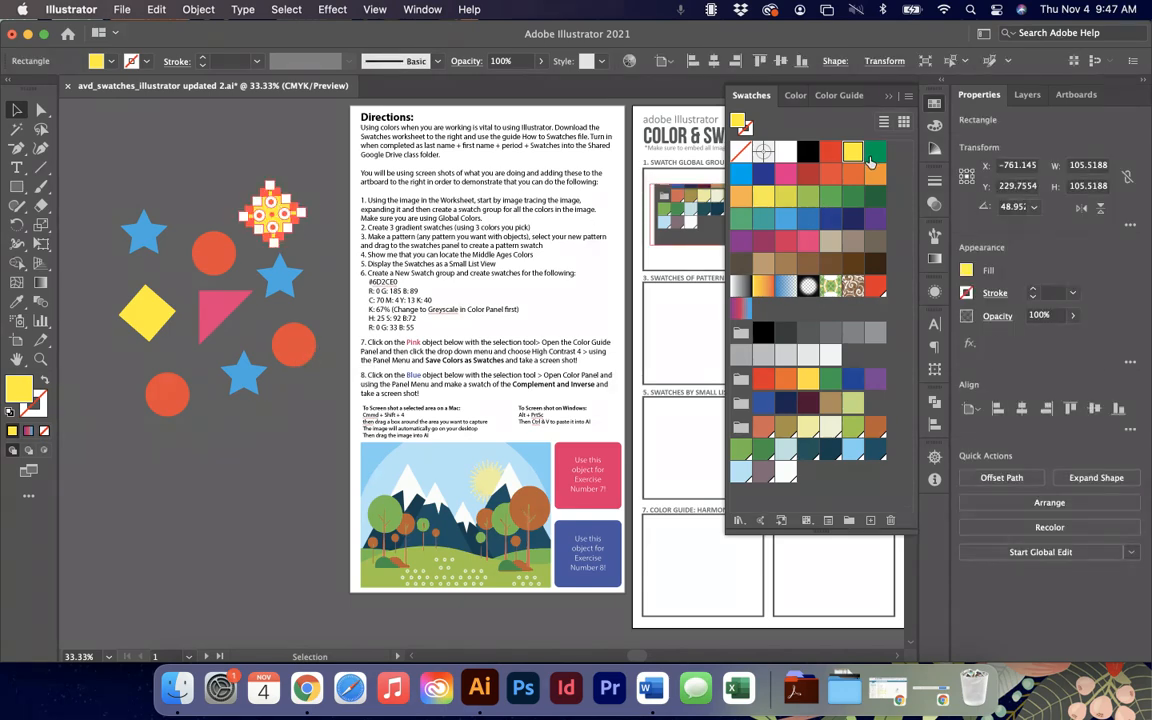
Recolor the copied diamond green, the star copy beneath it purple and the circle copy beside the triangle plum.
click(875, 151)
click(279, 277)
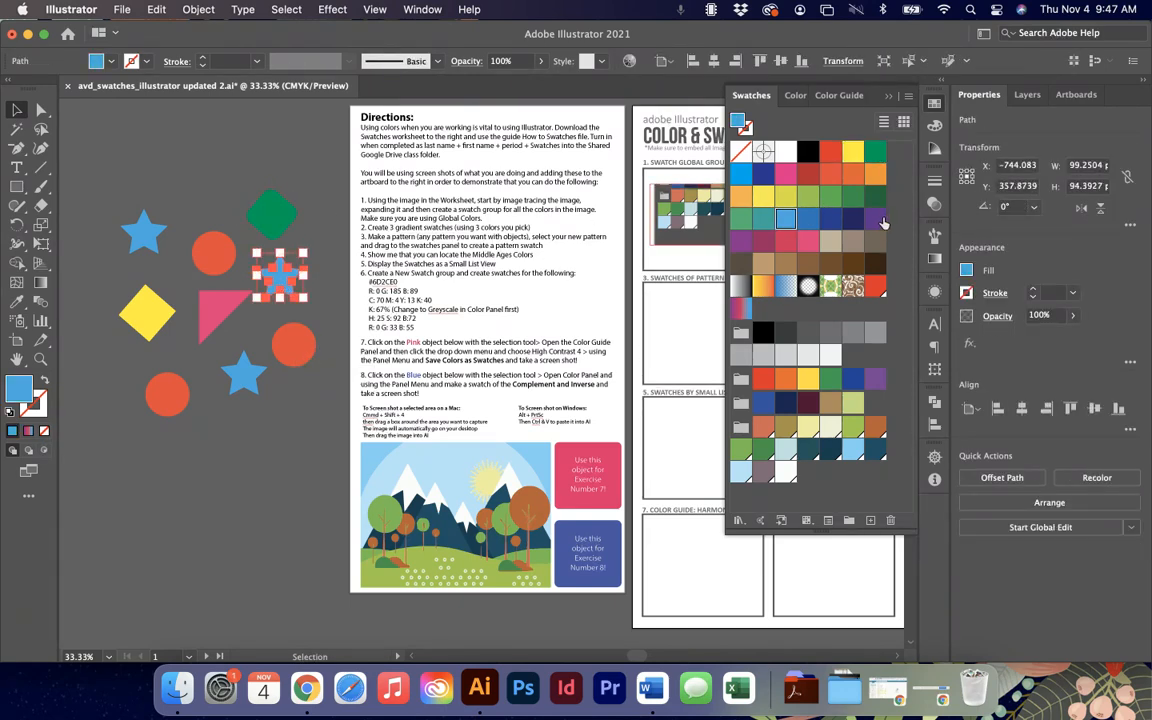
click(875, 219)
click(293, 345)
click(763, 240)
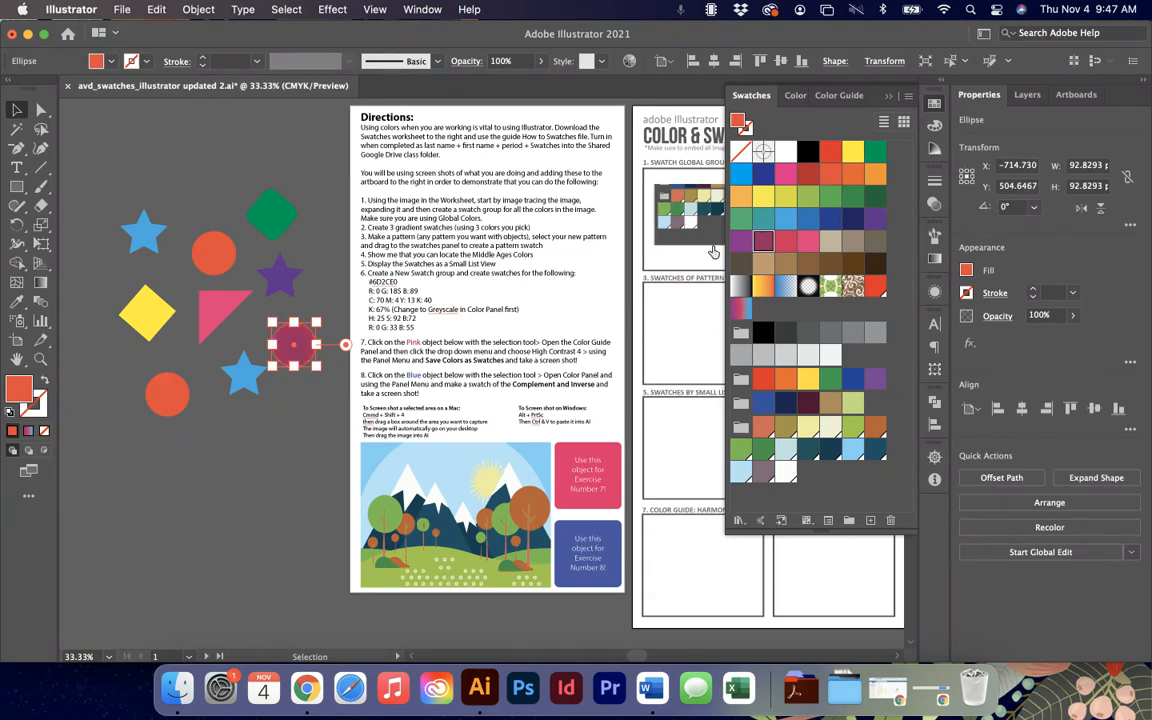
Recolor the lower star mustard yellow, trying red first, nudge it up, and fill the lowest circle dark red.
click(147, 310)
click(241, 372)
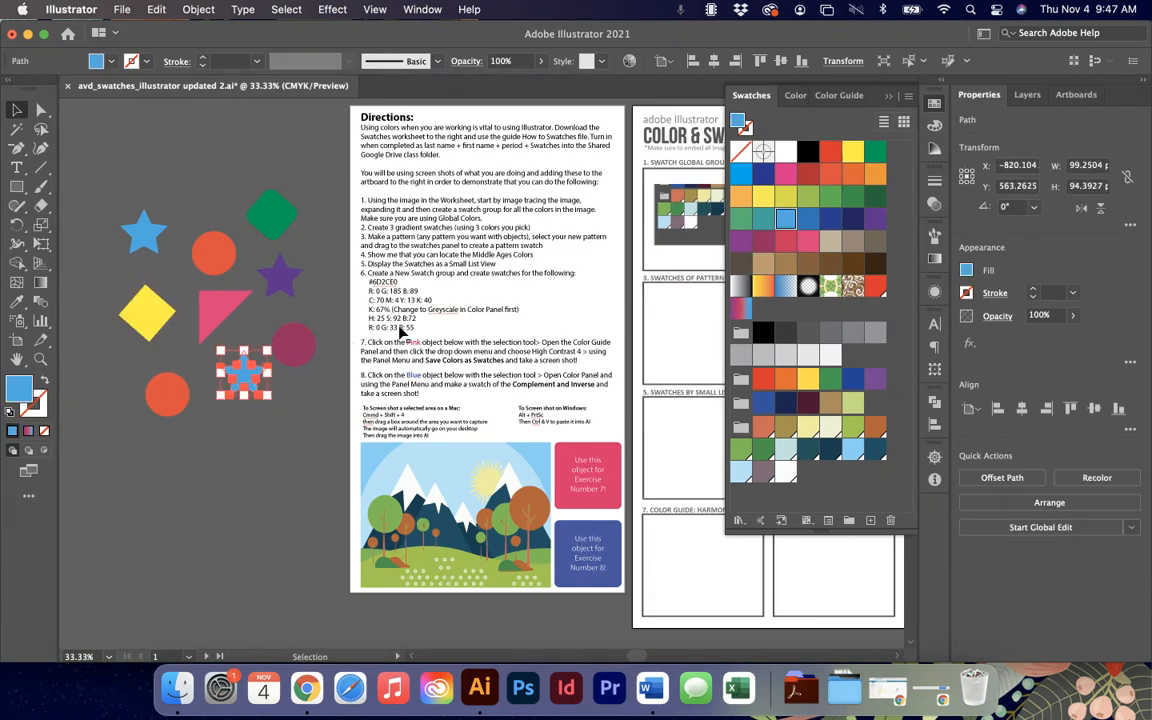
click(810, 175)
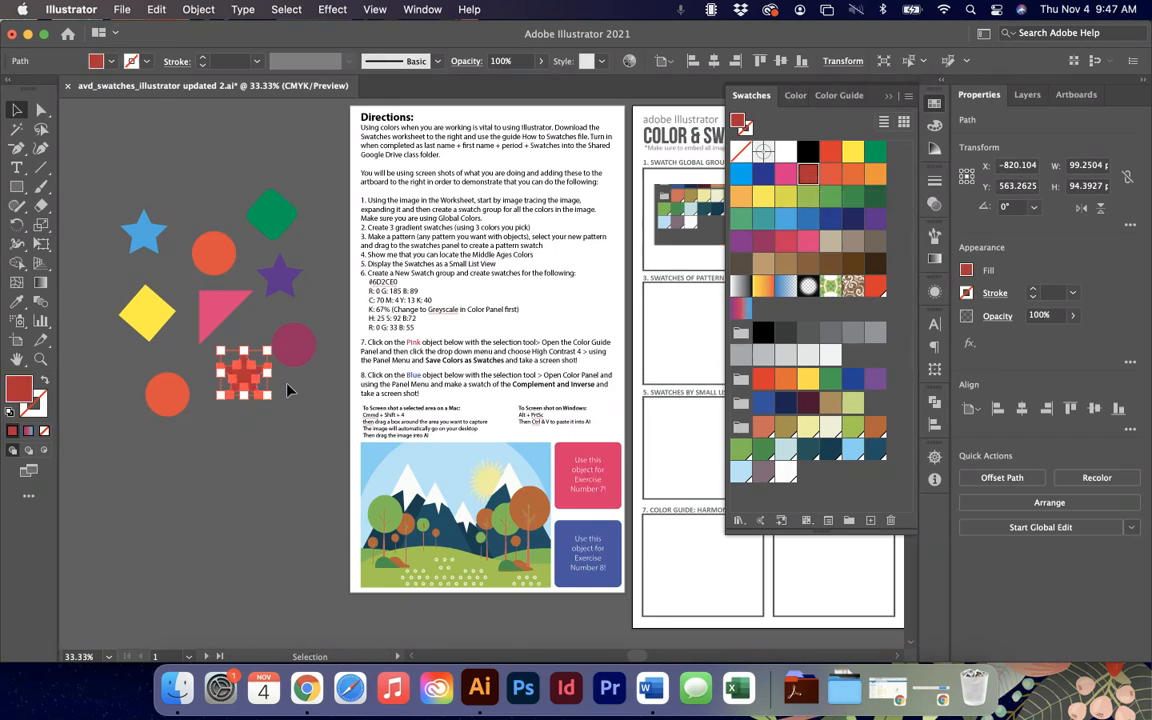
click(785, 203)
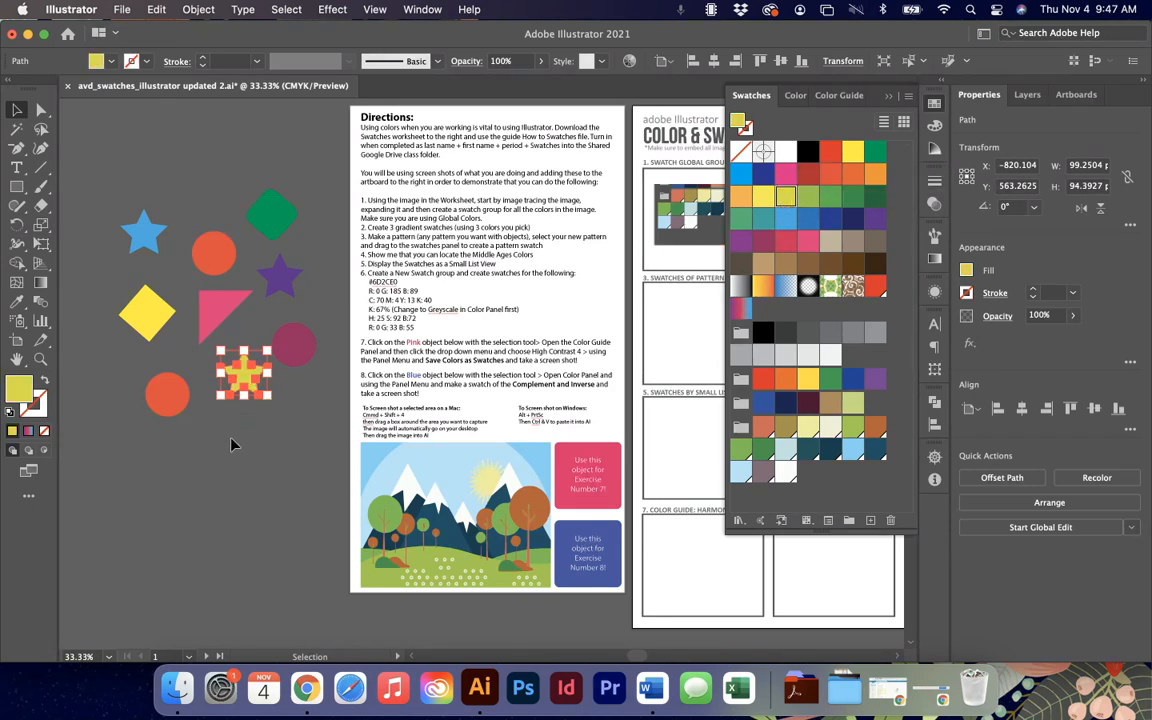
click(231, 440)
drag(249, 378, 245, 361)
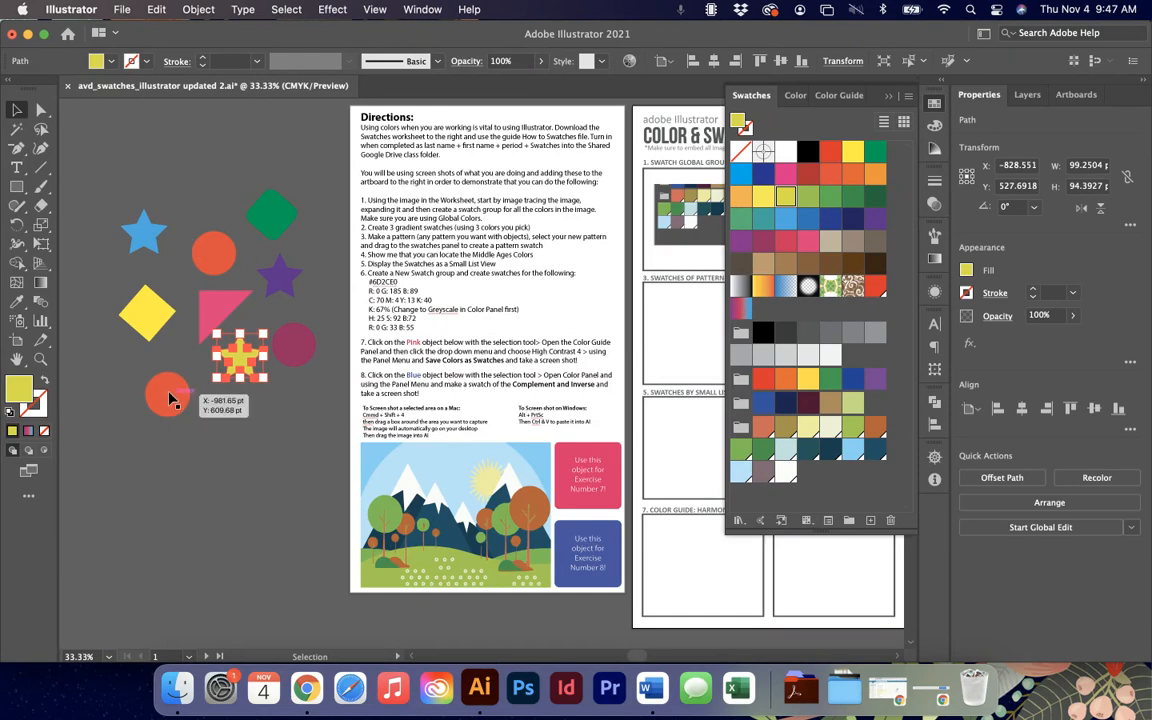
click(166, 392)
click(814, 175)
click(292, 402)
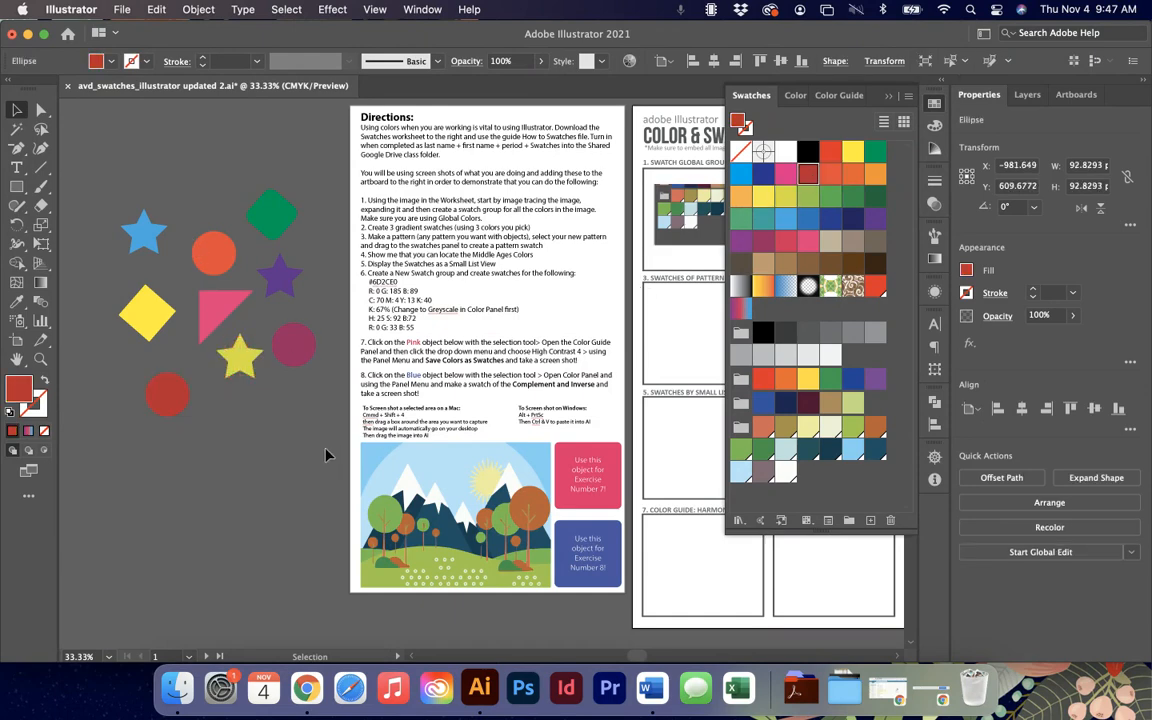
Tilt the purple and yellow stars and adjust the positions of the orange circle, green diamond and both stars.
drag(214, 250, 214, 242)
drag(268, 214, 267, 203)
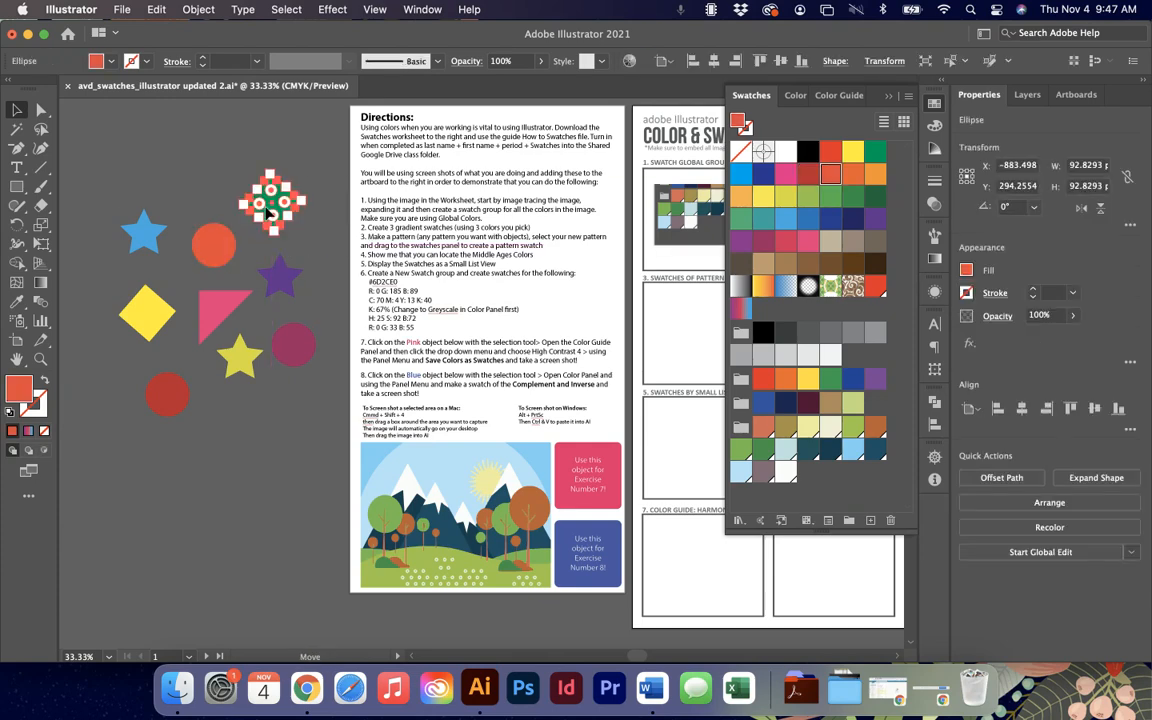
drag(290, 273, 341, 264)
click(313, 252)
click(294, 277)
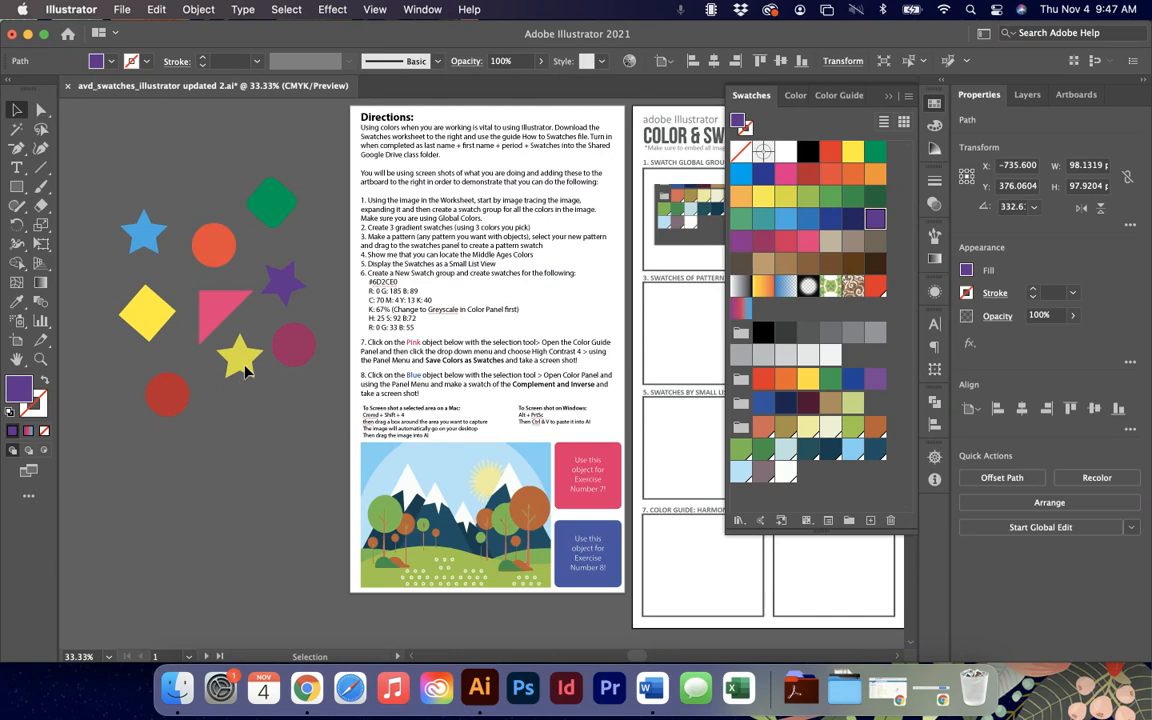
click(242, 360)
drag(237, 362, 237, 373)
drag(267, 202, 279, 213)
drag(283, 281, 291, 283)
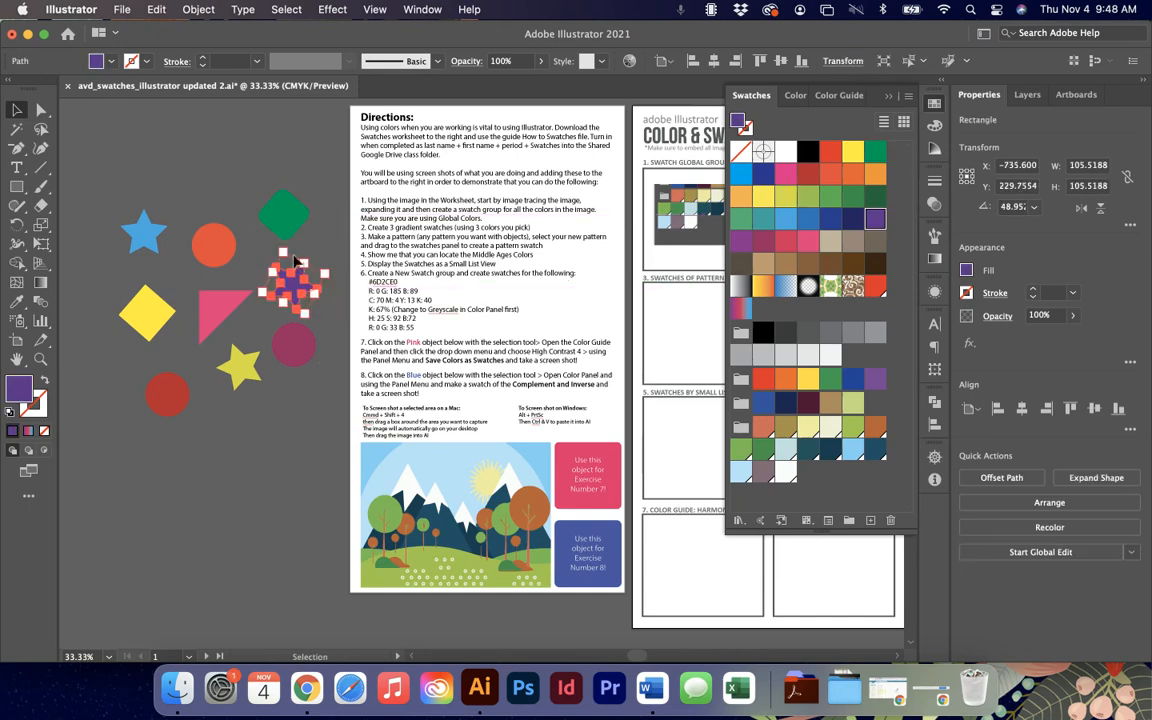
Select all nine colored shapes and add them to the swatches as a pattern swatch.
click(282, 215)
drag(147, 184, 304, 408)
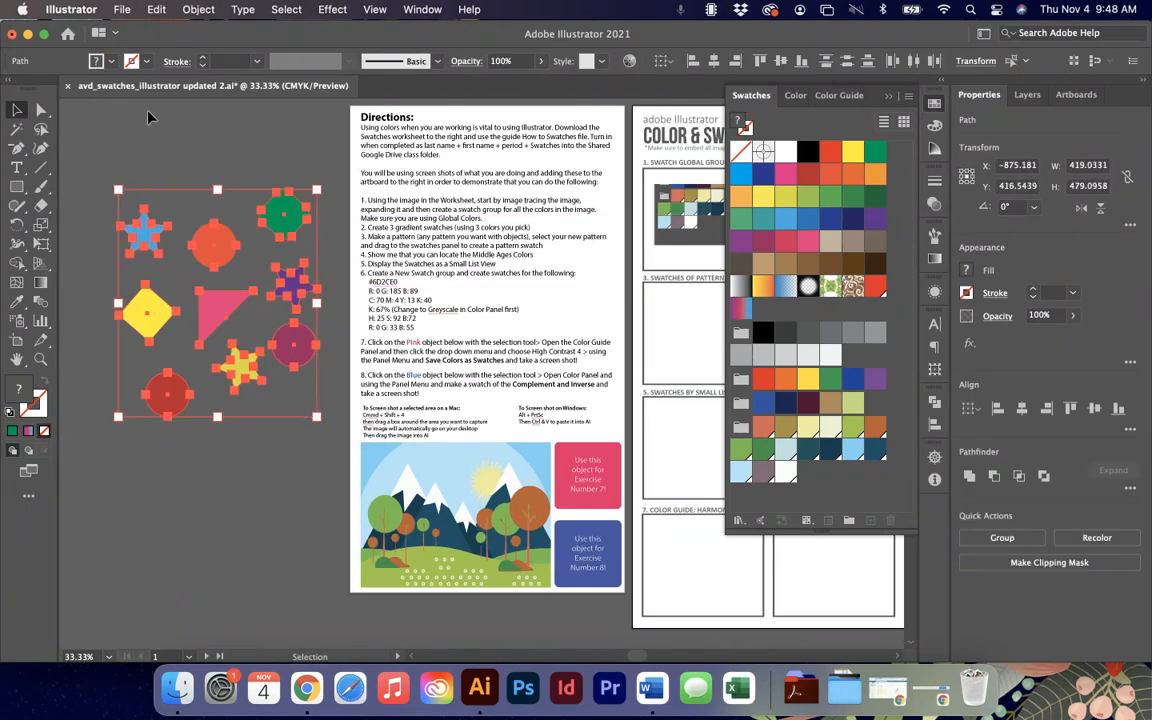
drag(306, 216, 786, 313)
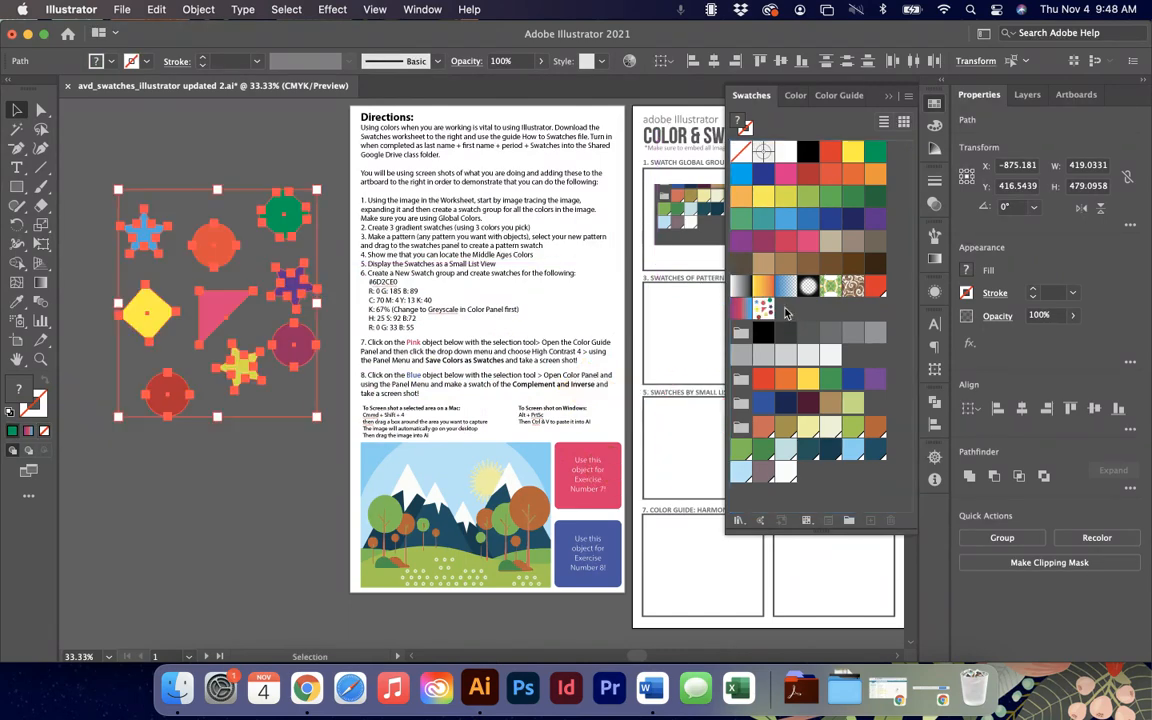
Draw a rectangle about 197 by 168 pt inside box 3, Swatches of Pattern.
scroll(489, 277, right, 5)
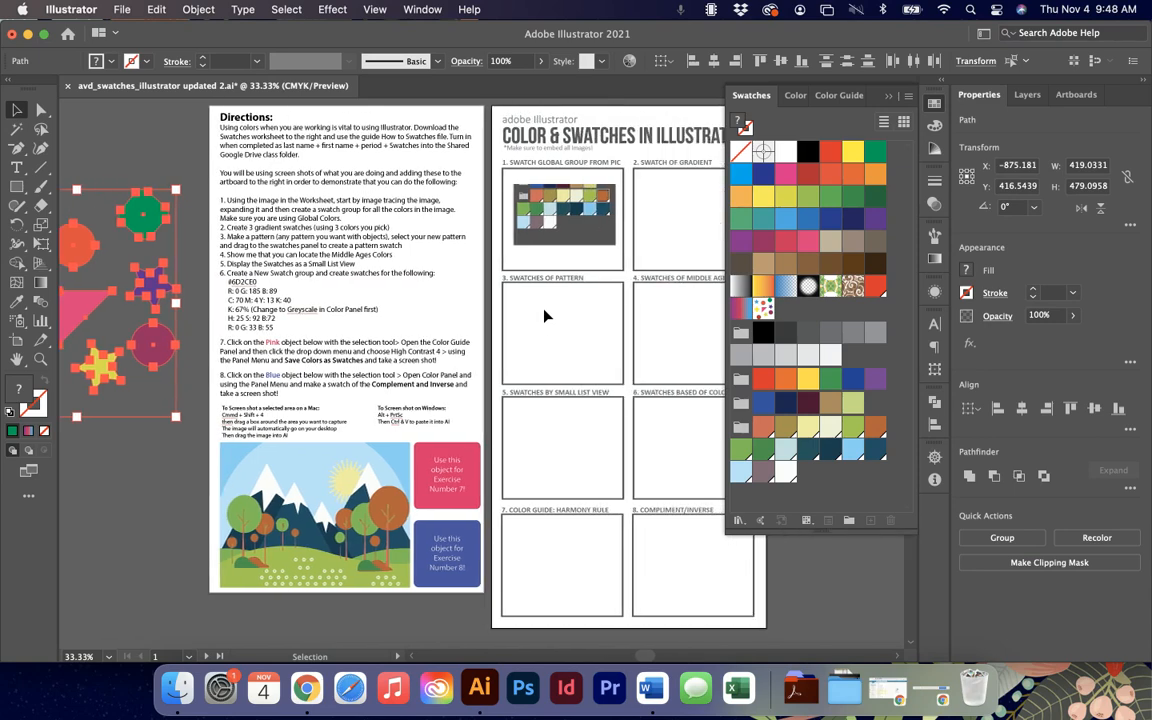
click(19, 186)
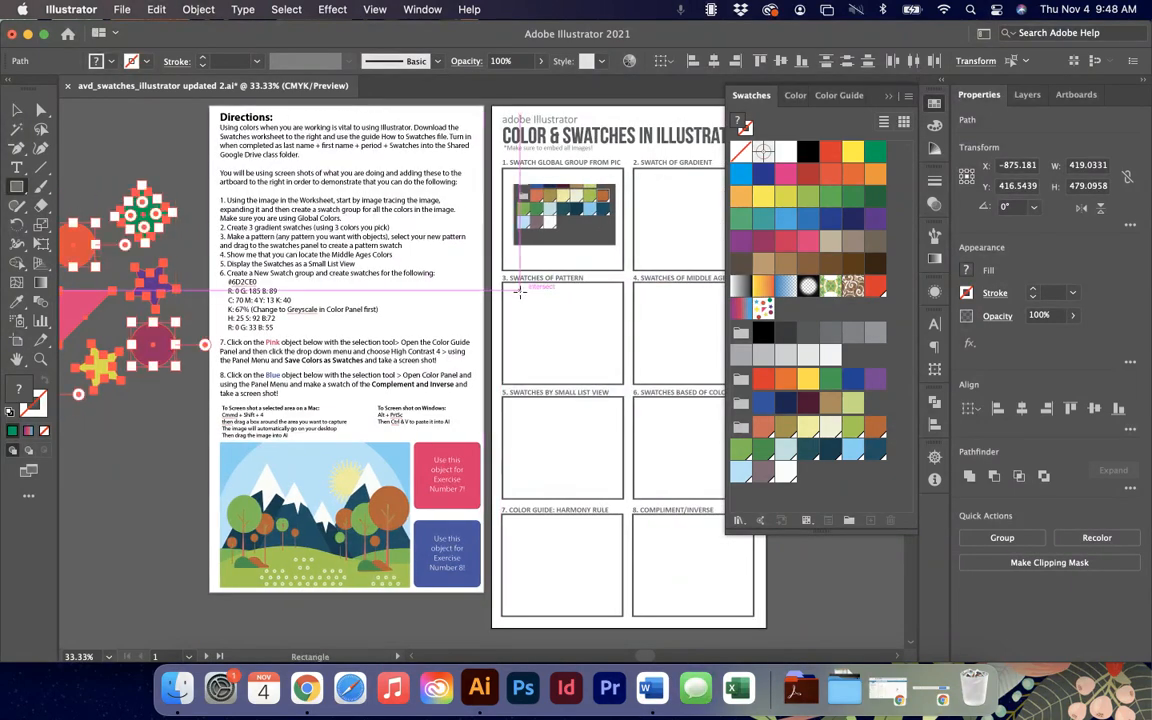
mouse_move(520, 290)
mouse_down()
mouse_move(620, 335)
mouse_move(614, 371)
mouse_up()
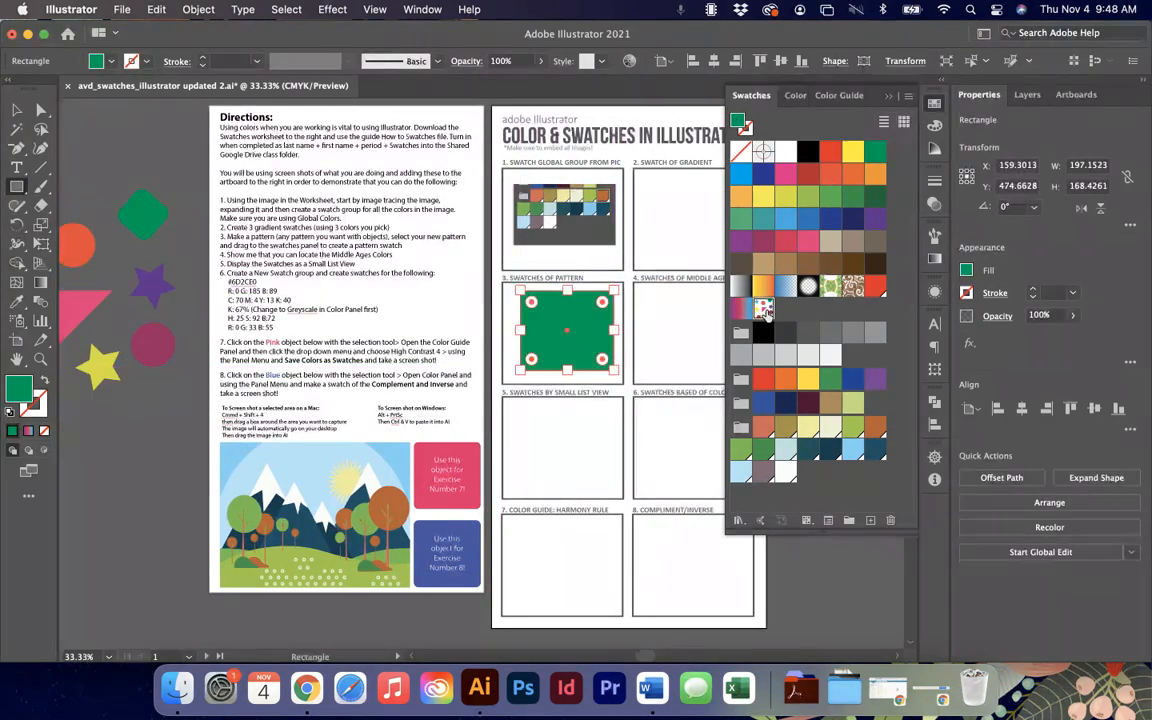
Try the shape pattern swatch on the box 3 rectangle, enlarging it to about 422 by 548 pt, and undo the rectangle.
click(764, 310)
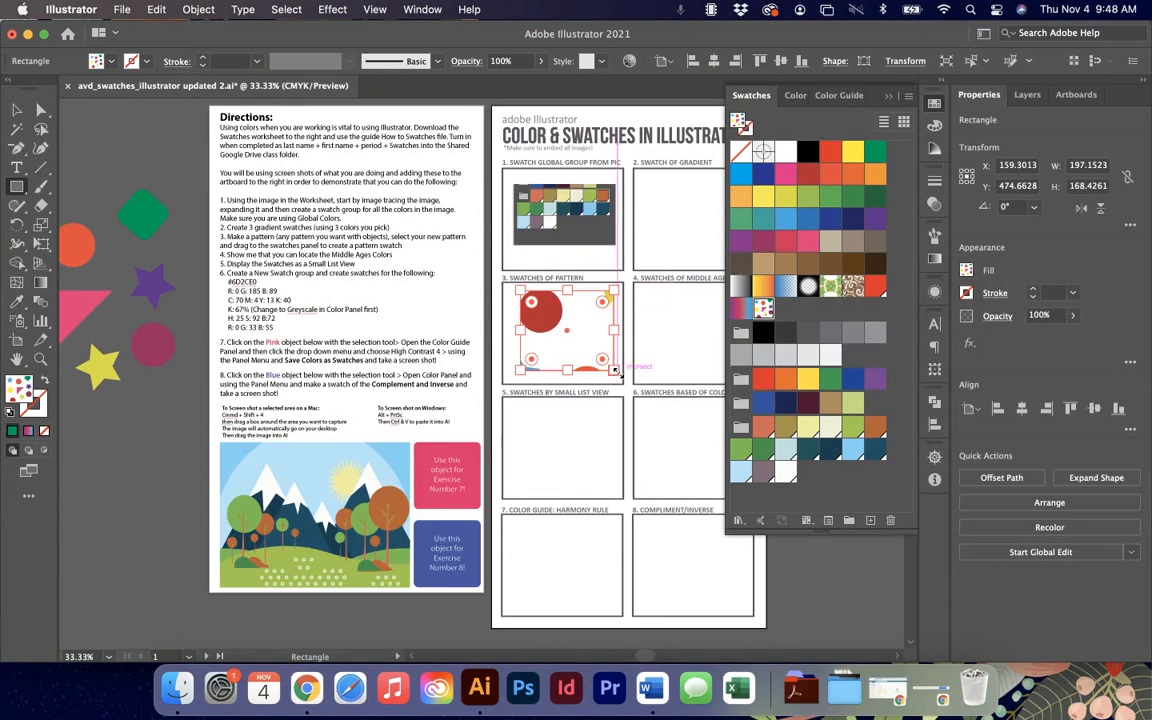
drag(618, 371, 710, 546)
key(super+z)
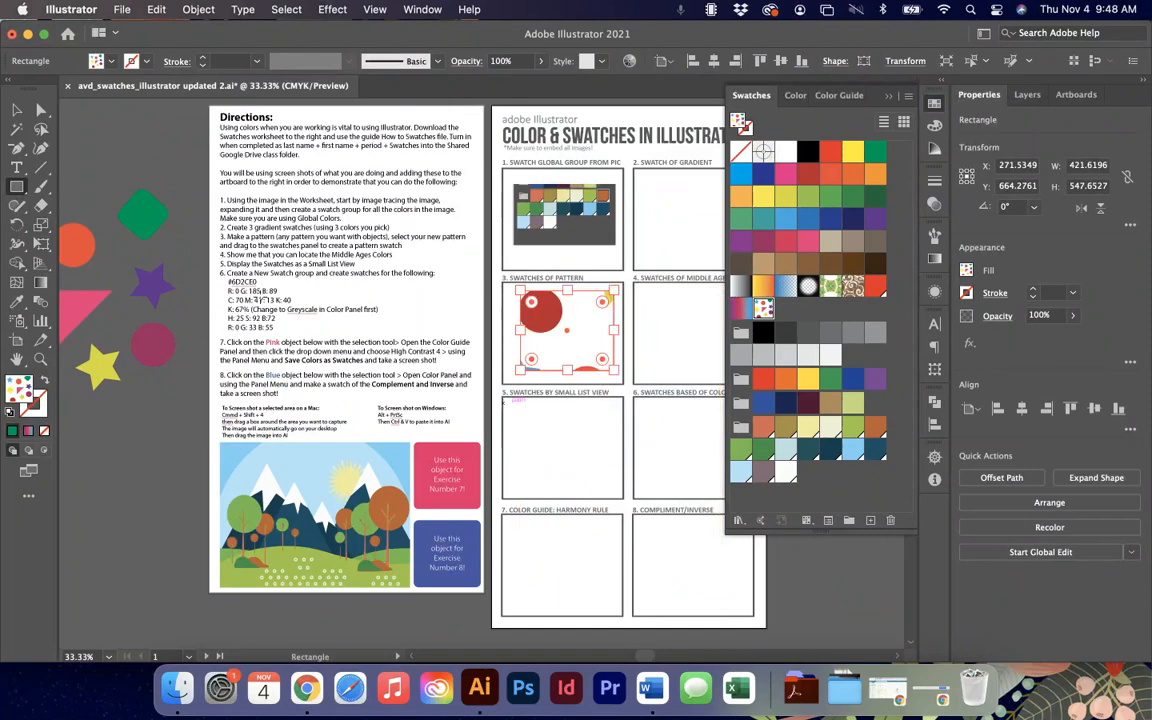
key(super+z)
key(super+z)
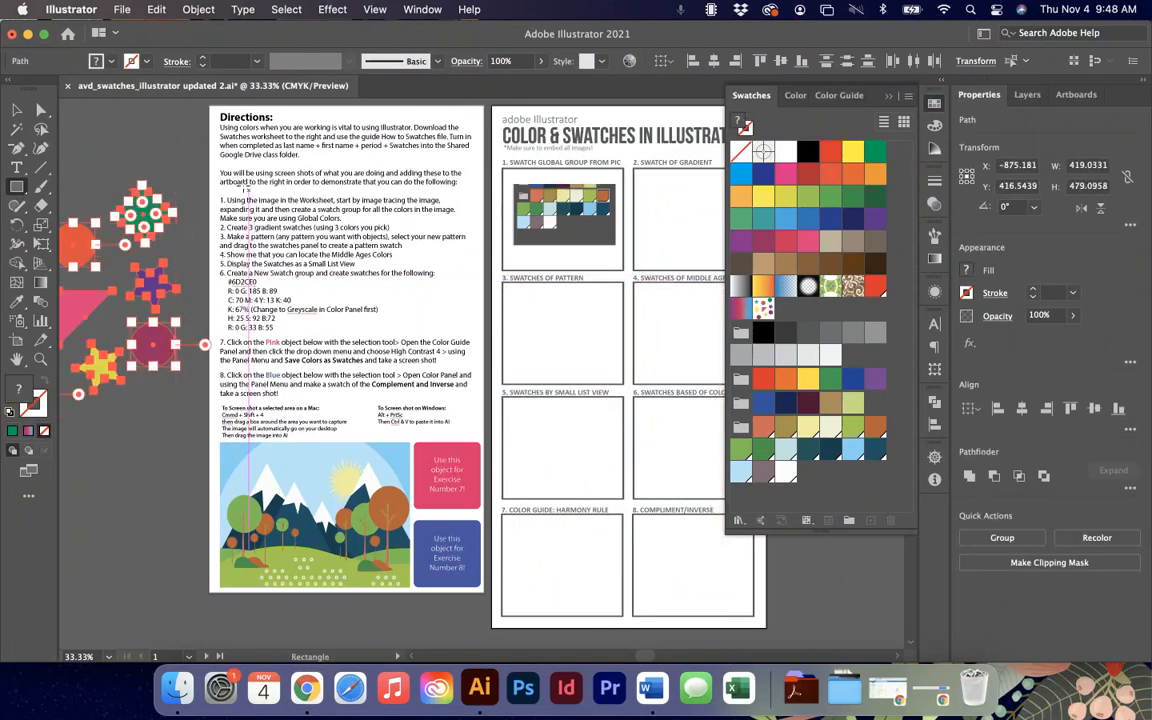
Scale the nine selected shapes down together to about 158 by 177 pt.
scroll(160, 329, left, 5)
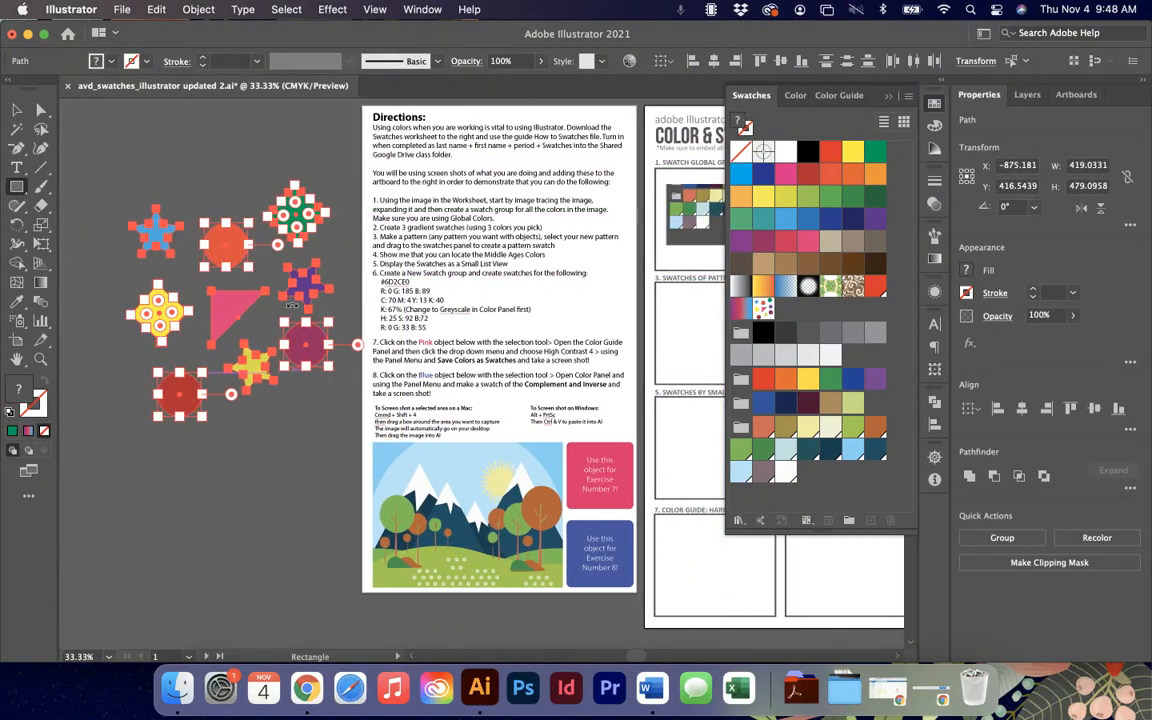
key(v)
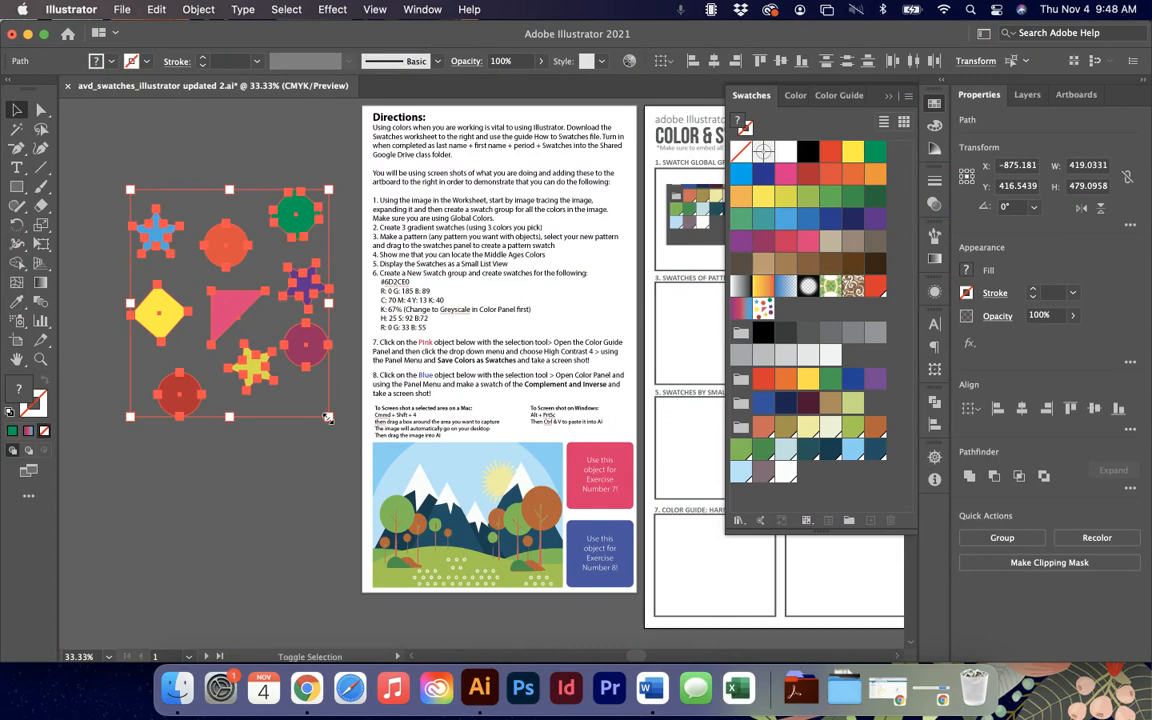
drag(328, 418, 206, 274)
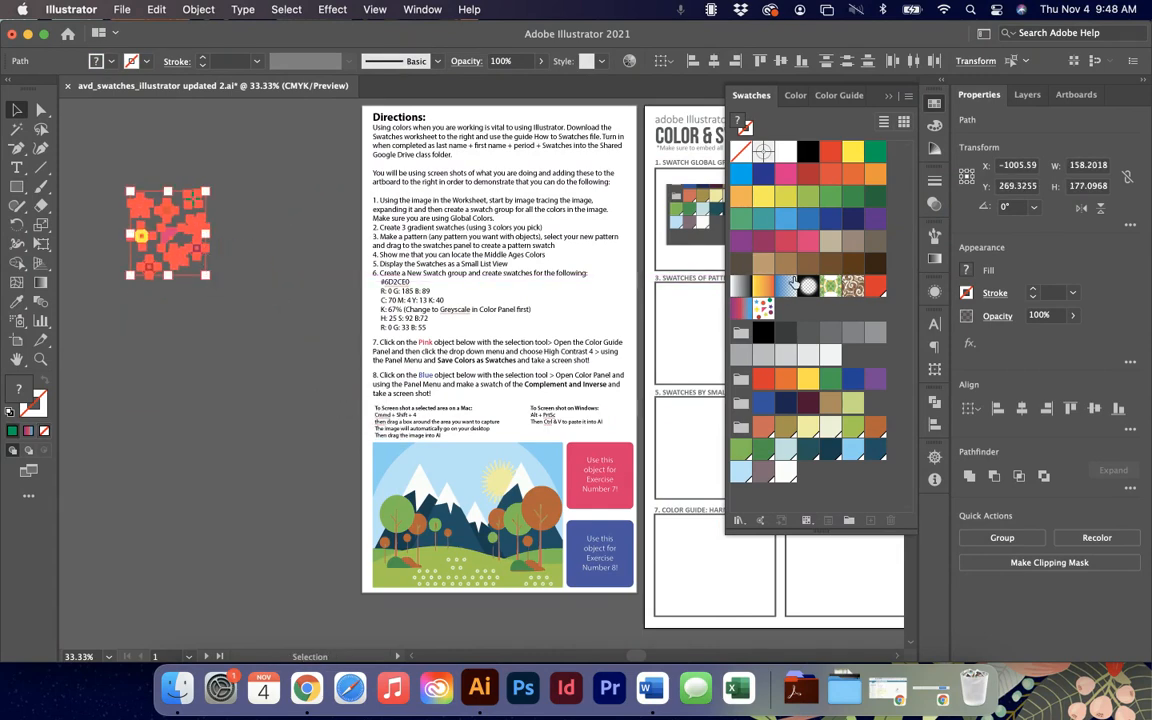
Try to delete the existing pattern swatch and replace it with one made from the scaled-down shapes.
click(764, 309)
click(890, 520)
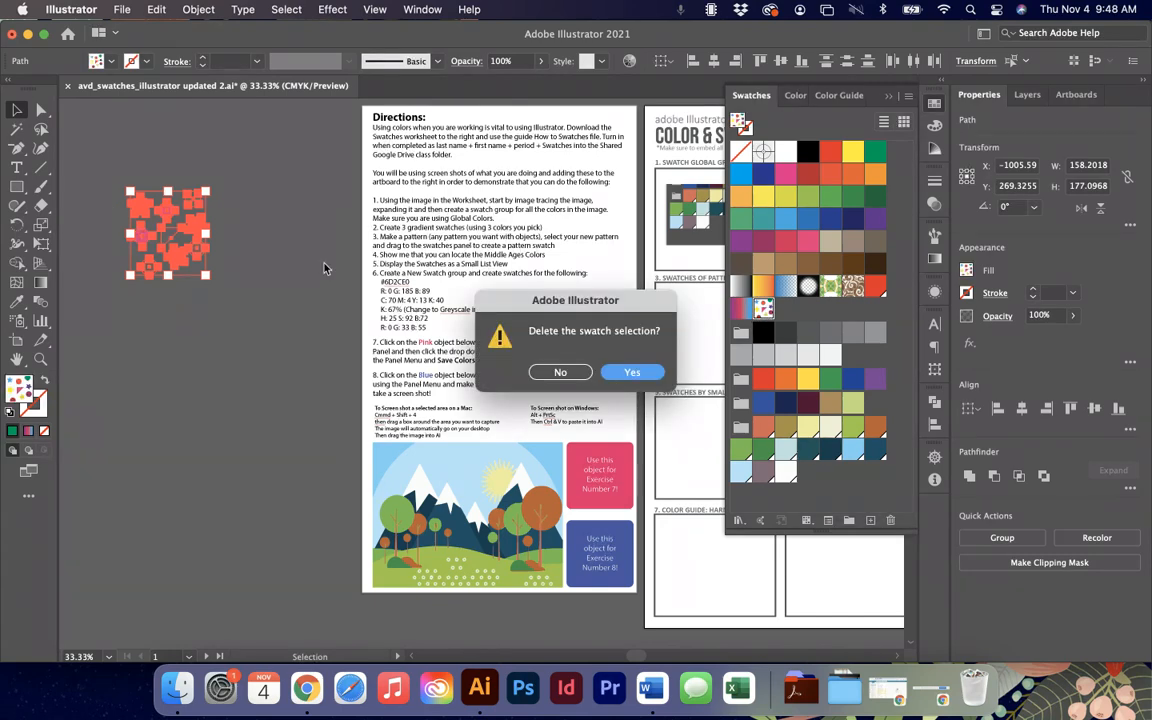
click(631, 372)
drag(231, 237, 776, 317)
scroll(657, 315, right, 5)
scroll(126, 245, left, 3)
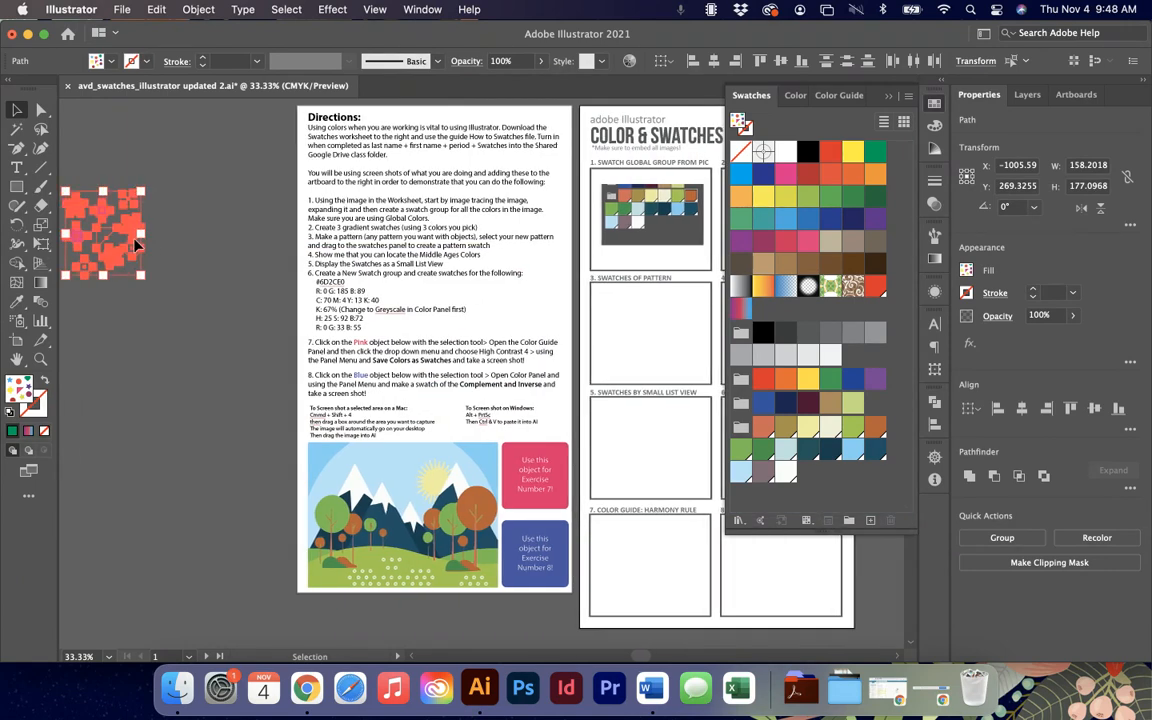
drag(126, 245, 800, 320)
key(Delete)
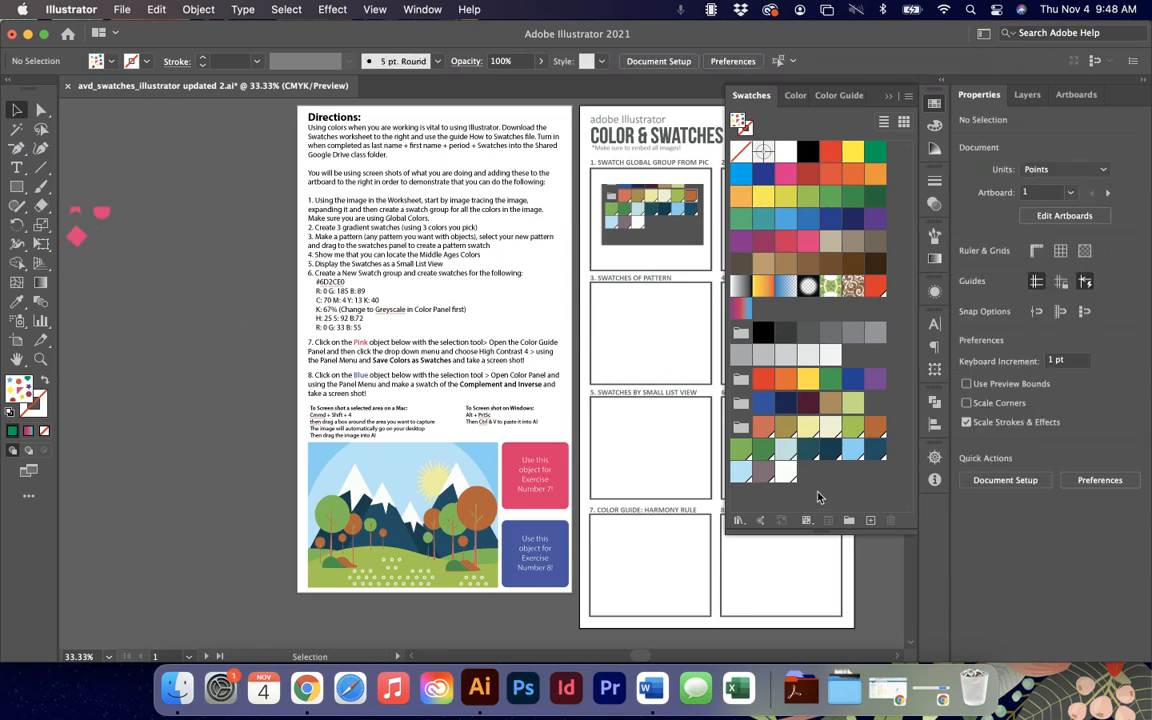
Undo the swatch deletion and the pattern fill on the scaled-down shapes.
scroll(190, 240, up, 5)
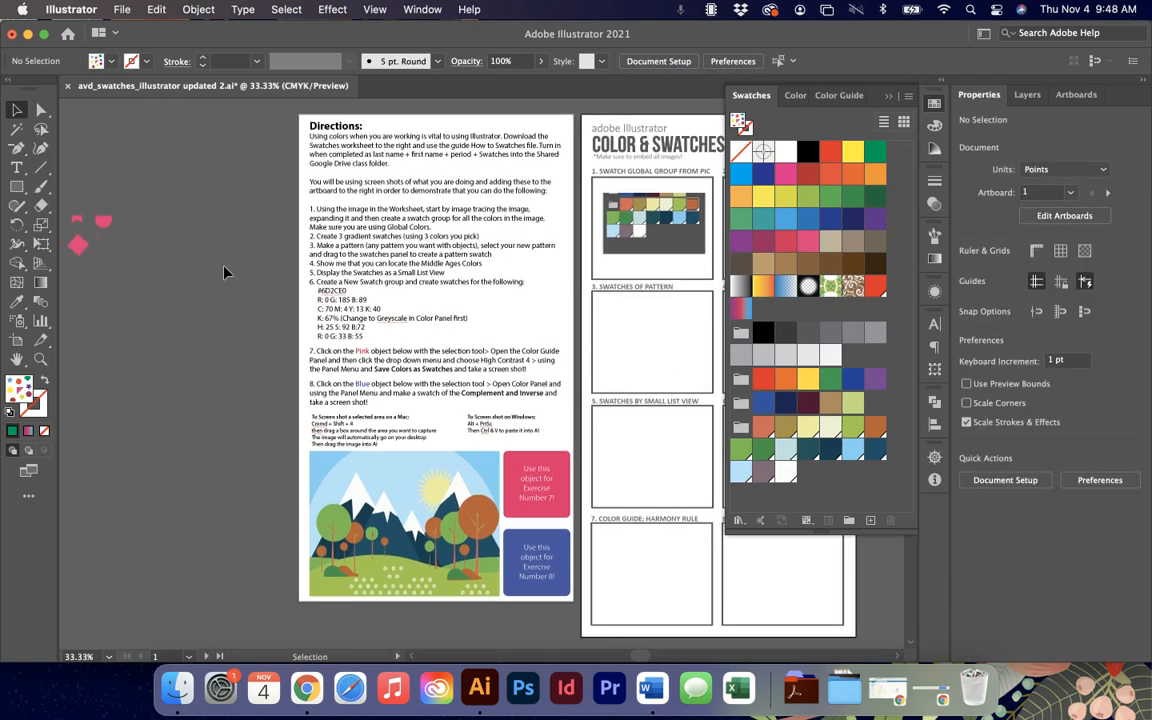
scroll(193, 312, left, 7)
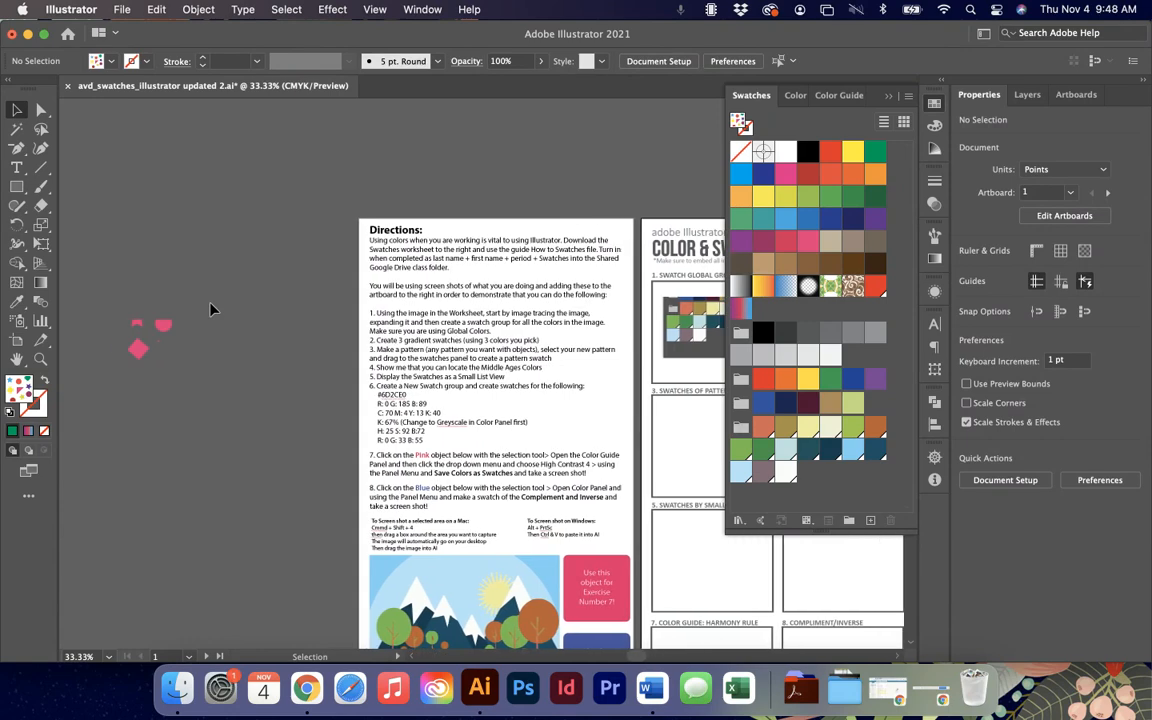
scroll(246, 372, left, 2)
key(super+z)
key(super+z)
key(super+z)
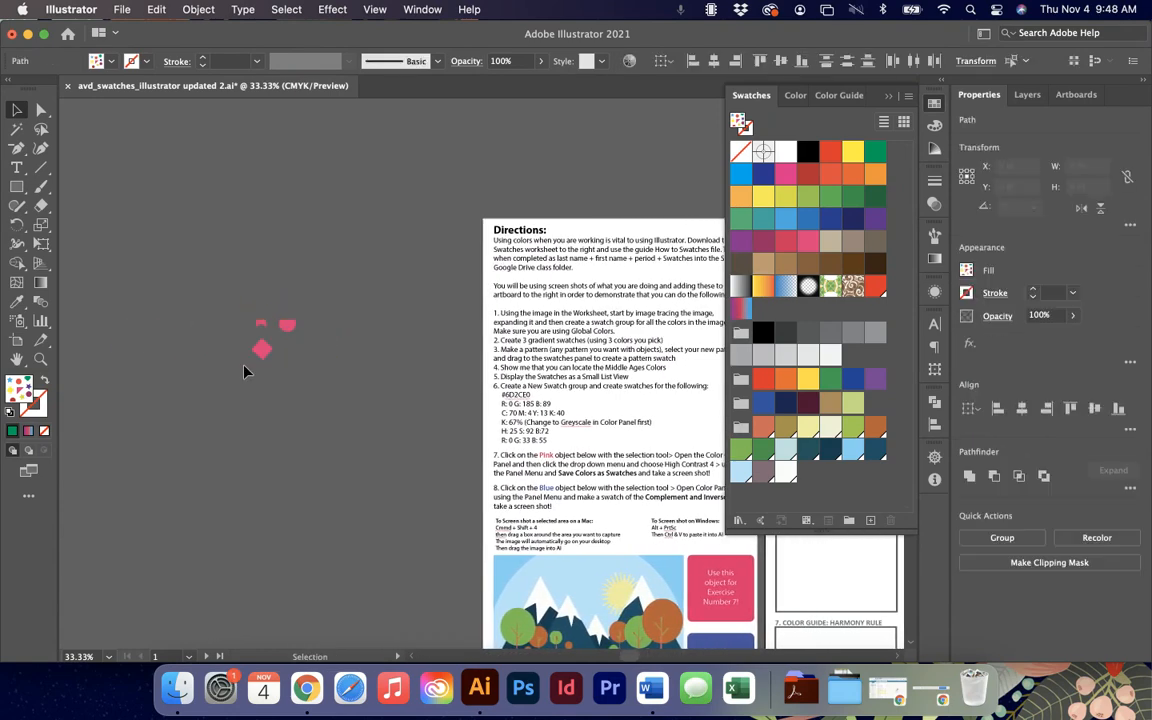
key(super+z)
key(super+z)
key(super+z)
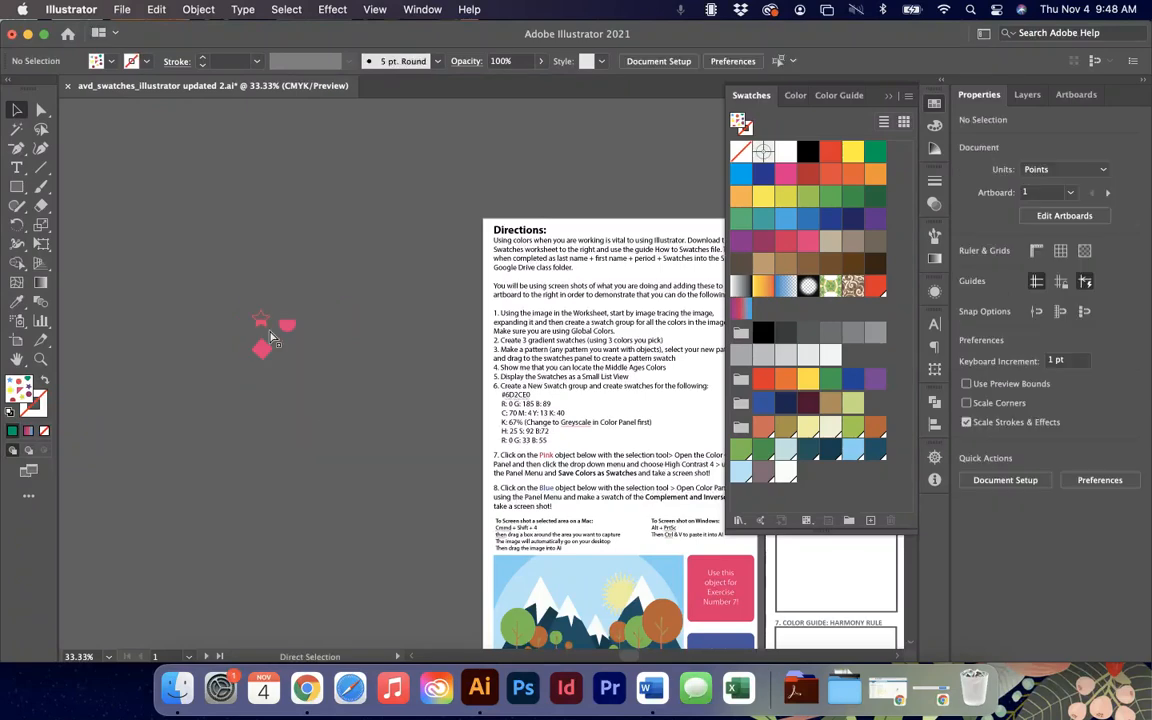
key(super+z)
key(super+z)
key(super+z)
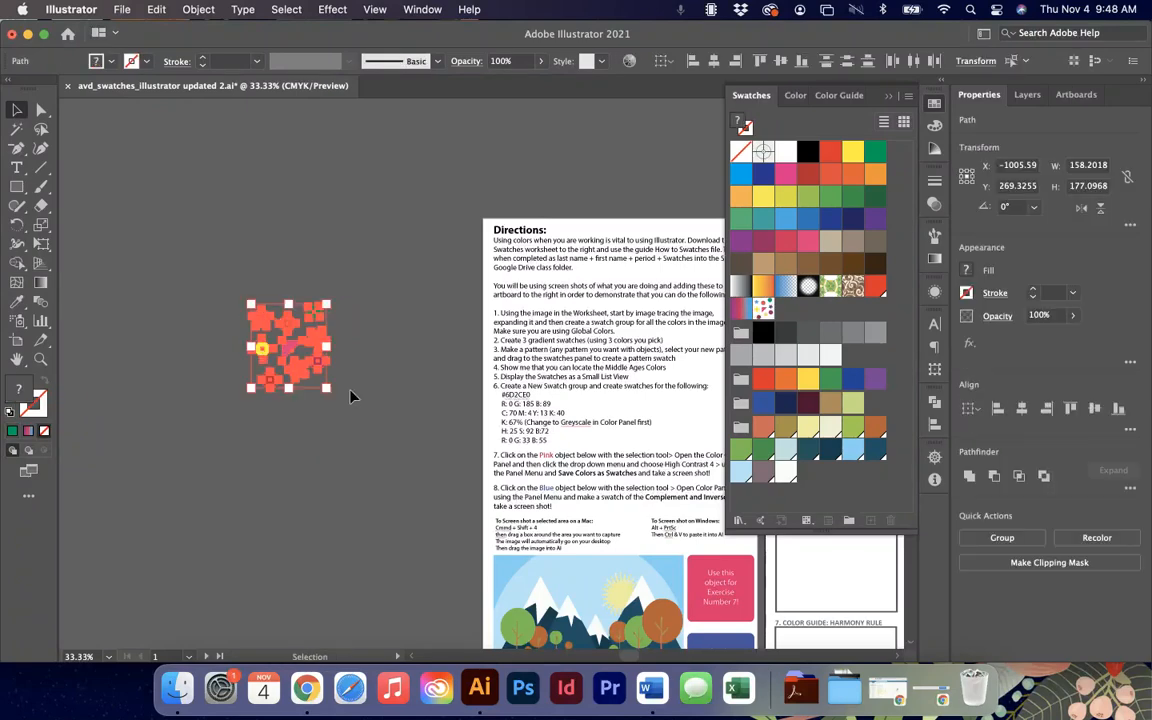
key(super+z)
Add the scaled-down shapes as a second pattern swatch and fill an ellipse about 218 by 183 pt in box 3 with it.
drag(290, 345, 790, 312)
scroll(585, 316, right, 5)
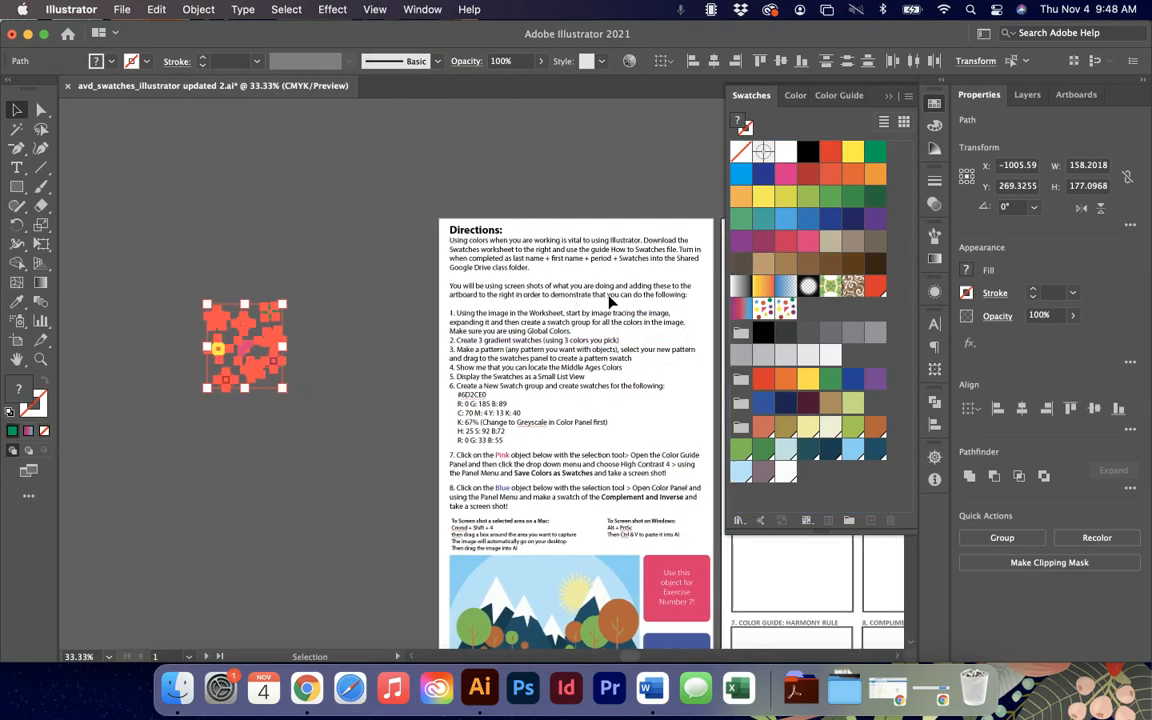
key(l)
drag(558, 412, 660, 498)
click(786, 310)
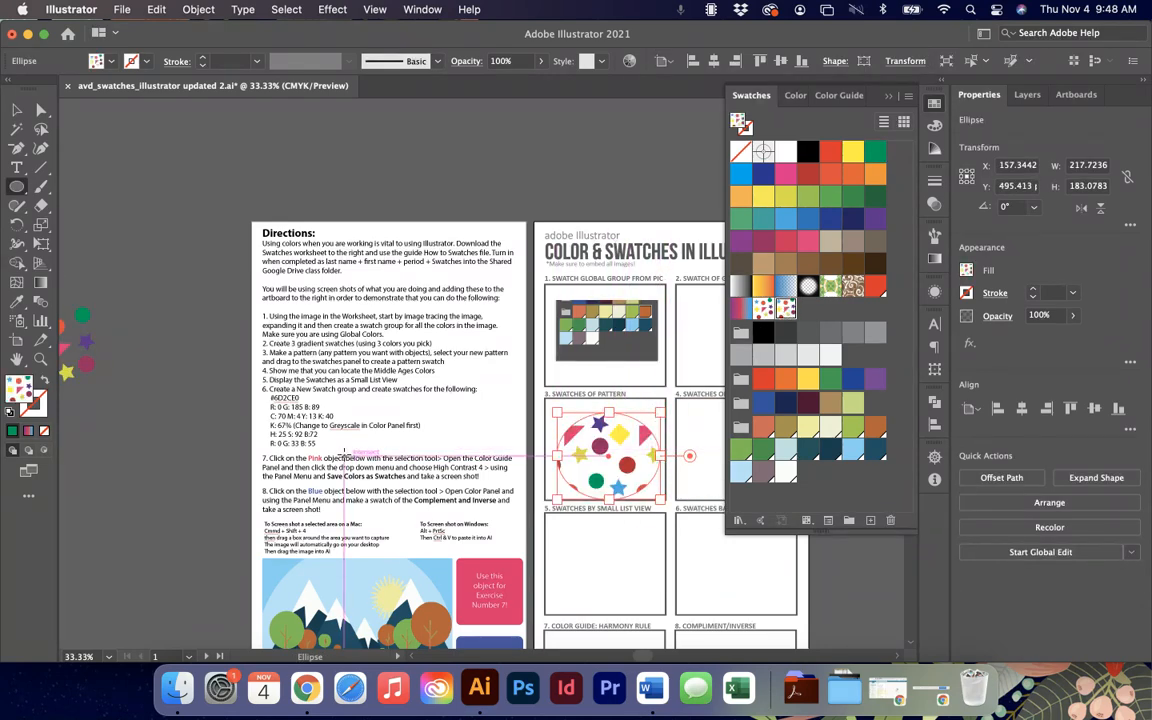
Open the second shape pattern swatch for editing and move its Pattern Options into reach.
scroll(344, 456, down, 3)
scroll(344, 456, right, 2)
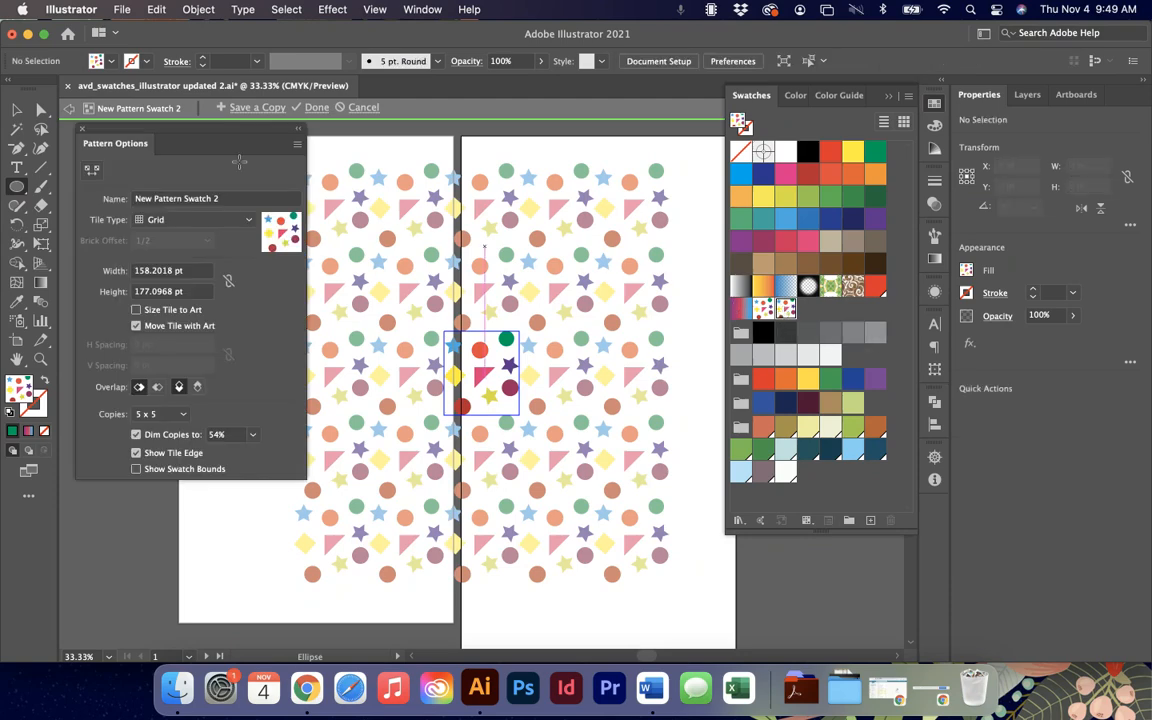
drag(121, 144, 175, 148)
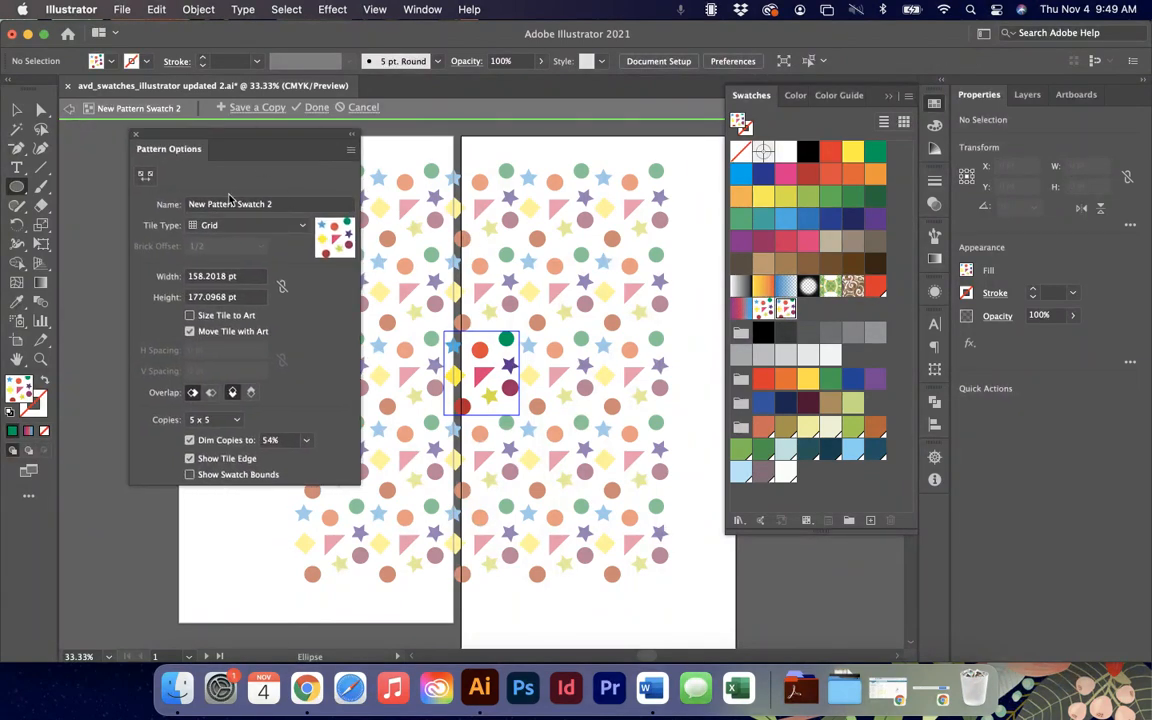
click(311, 203)
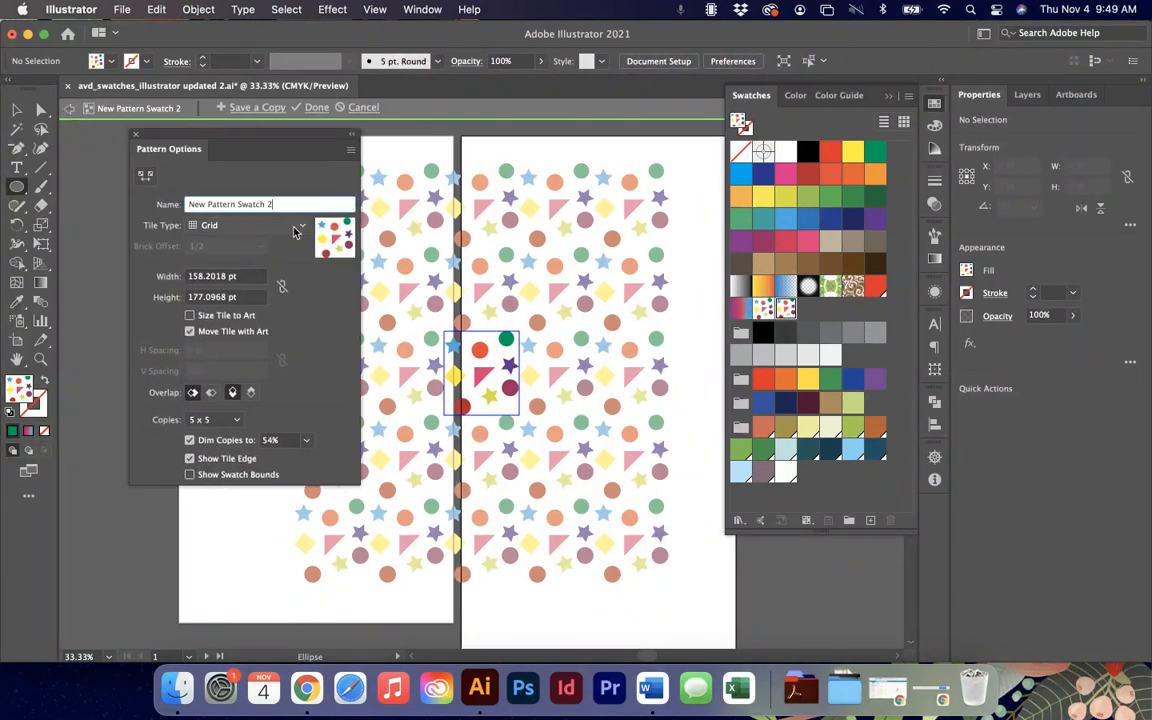
Try the Brick by Row, Hex by Column and Brick by Column tile types on the pattern.
click(250, 225)
click(247, 260)
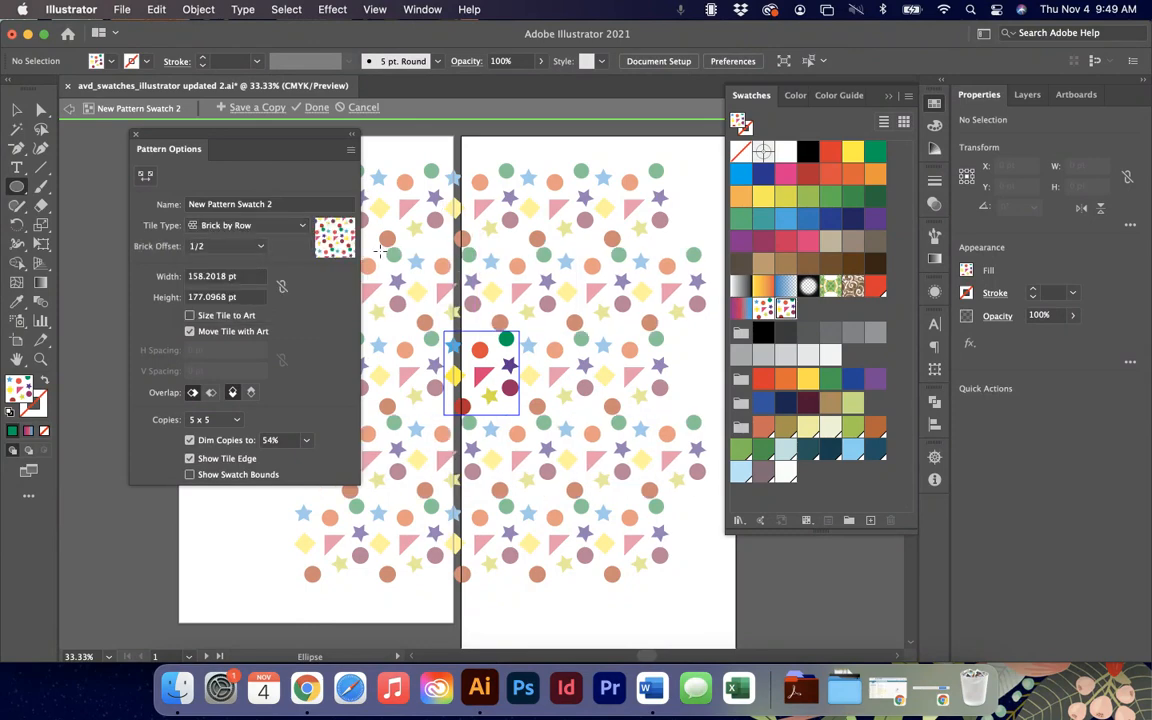
click(231, 225)
click(252, 298)
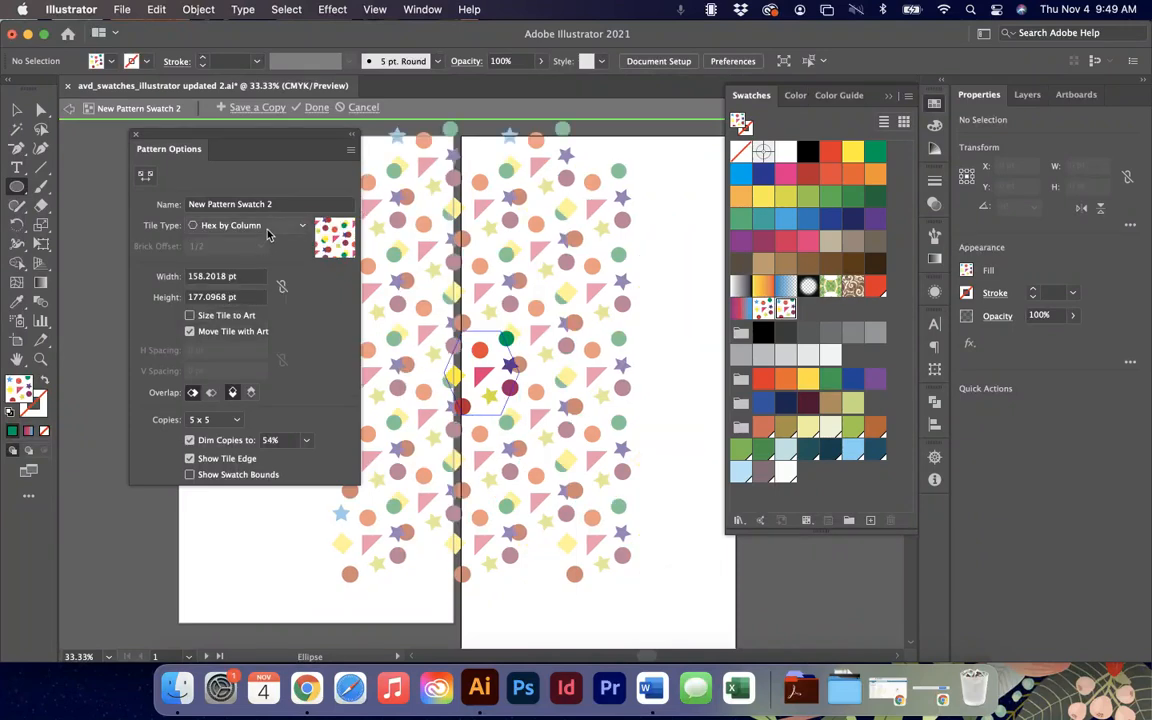
click(238, 226)
click(259, 279)
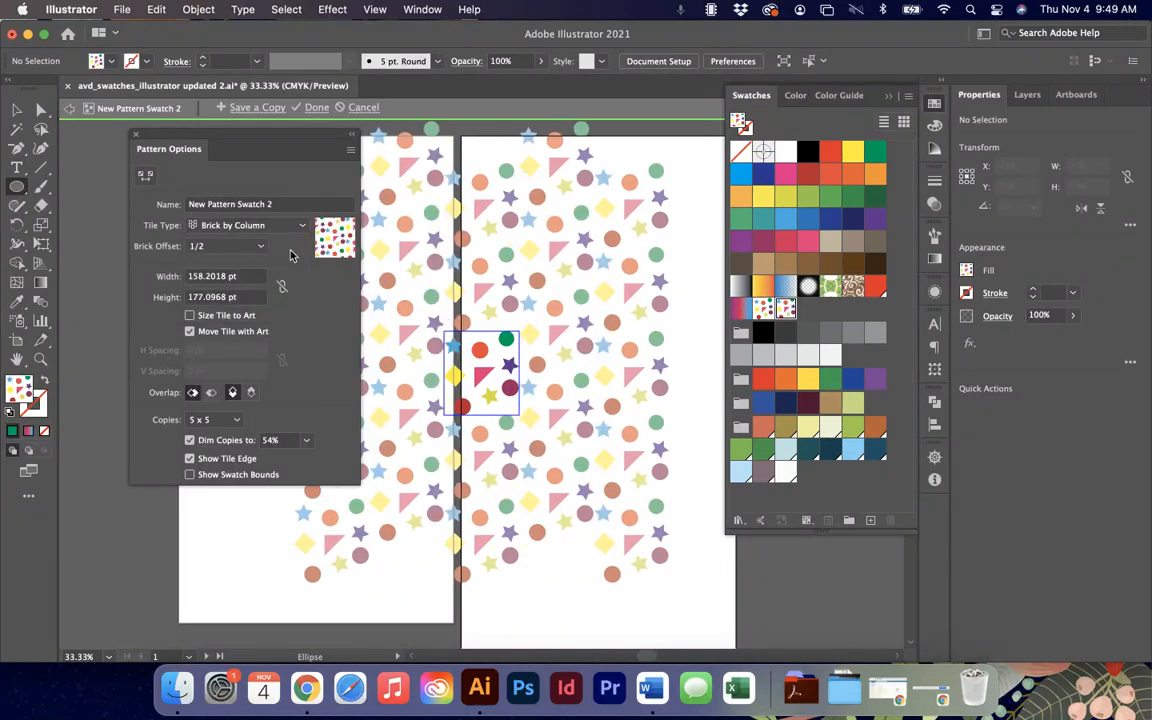
Try several brick offsets for the Brick by Column tiling, including 3/4 and 1/4.
click(238, 247)
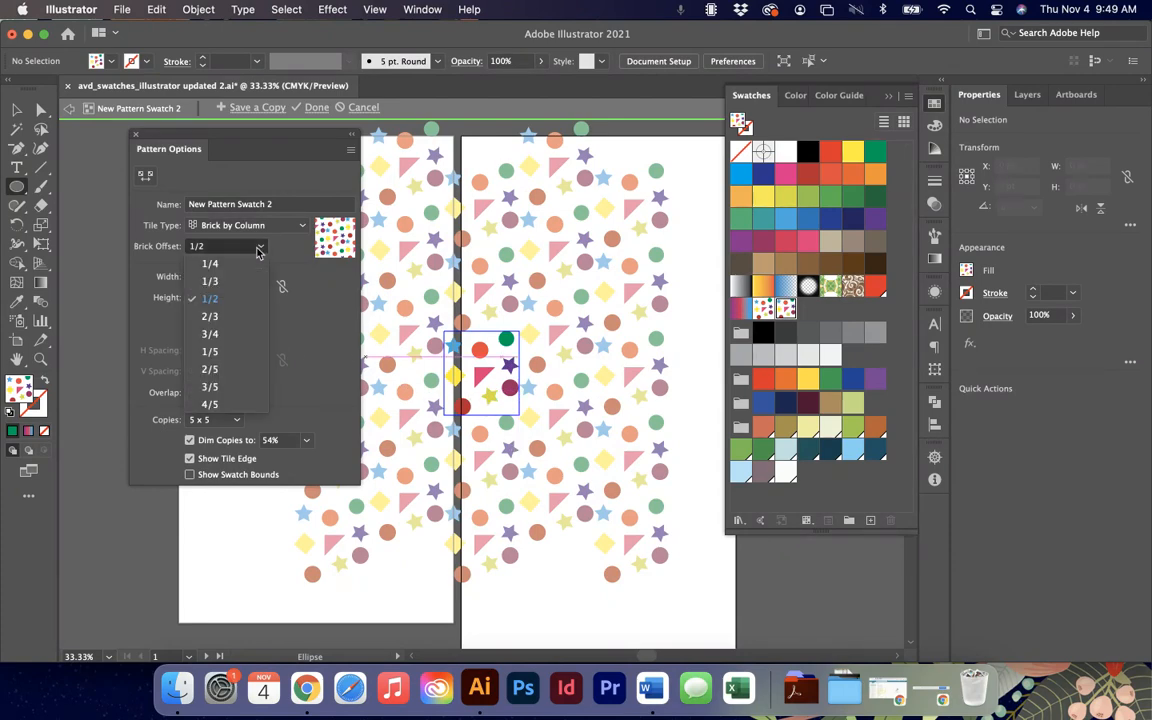
click(224, 341)
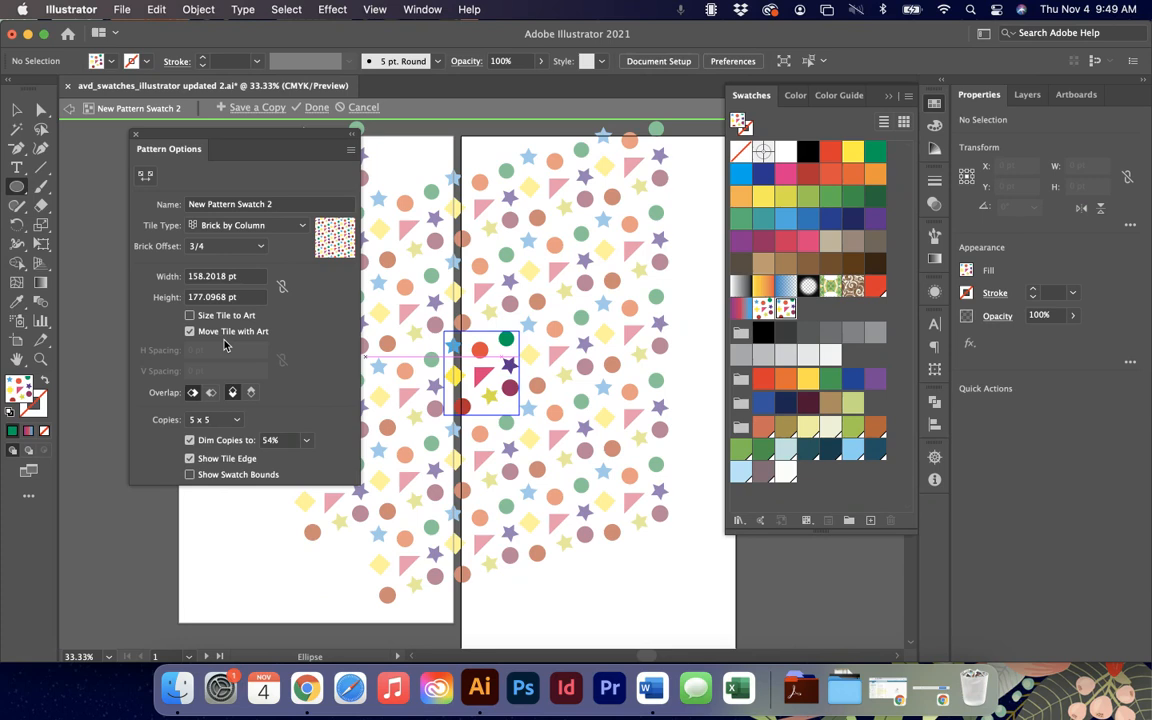
click(259, 248)
click(252, 263)
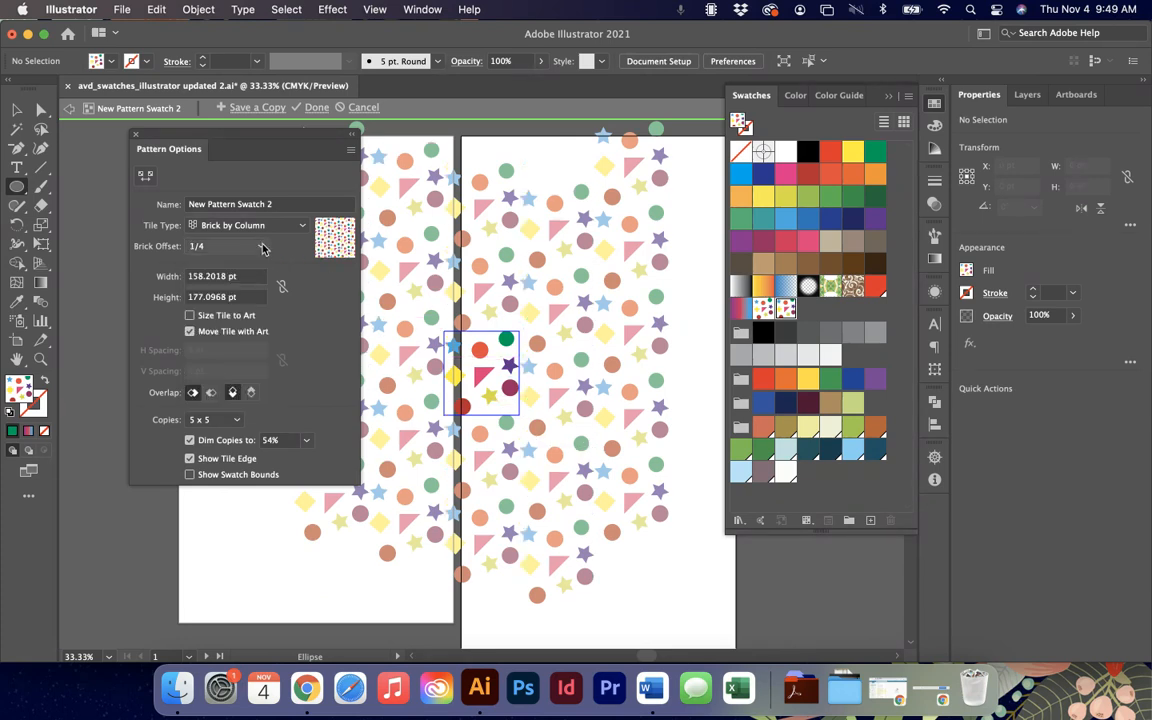
click(258, 247)
click(250, 298)
Compare the Grid and Hex by Column tile types on the pattern.
click(250, 225)
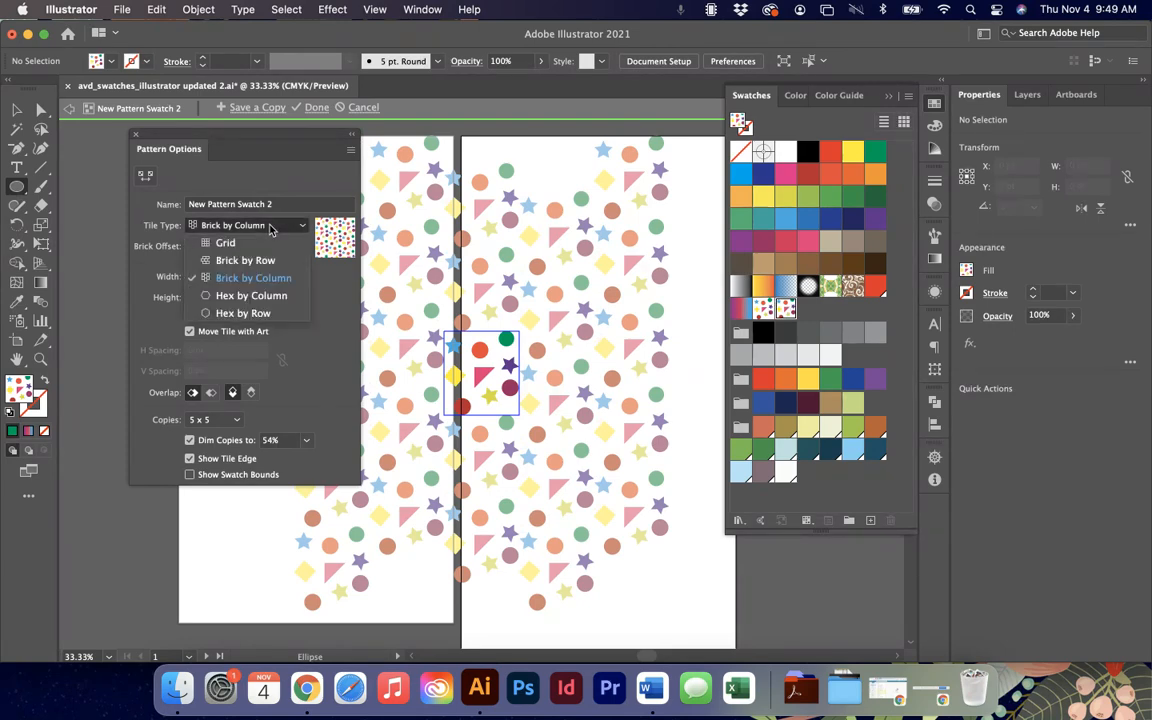
click(230, 237)
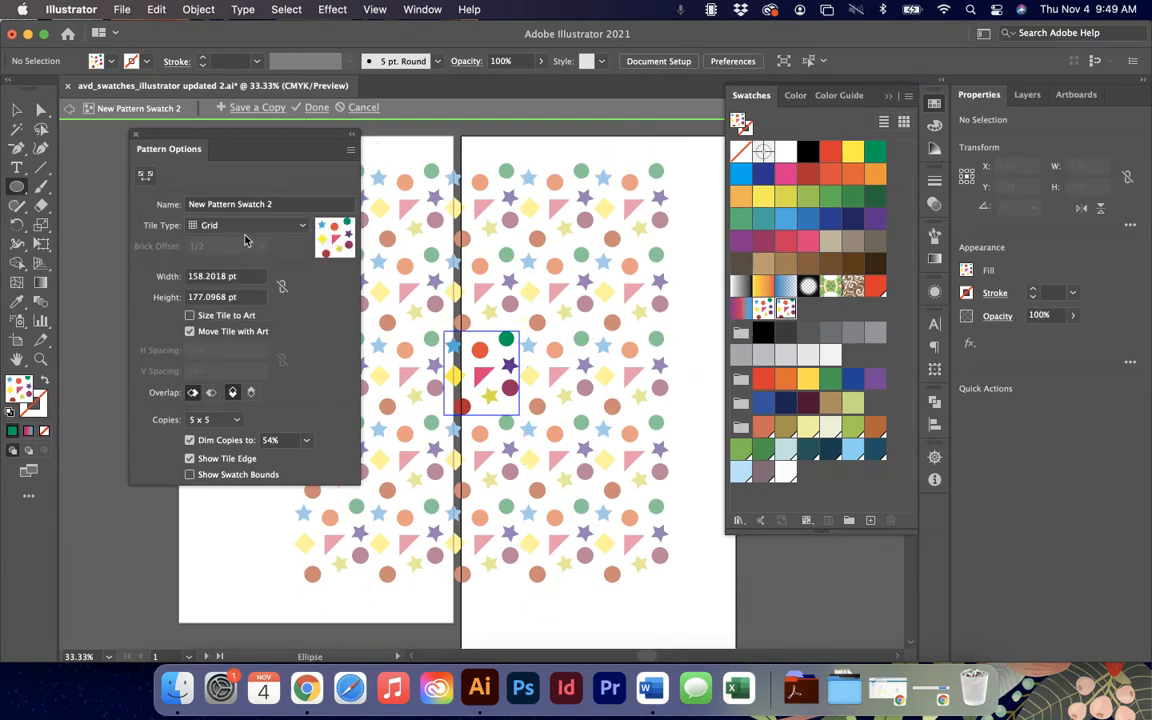
click(245, 226)
click(253, 298)
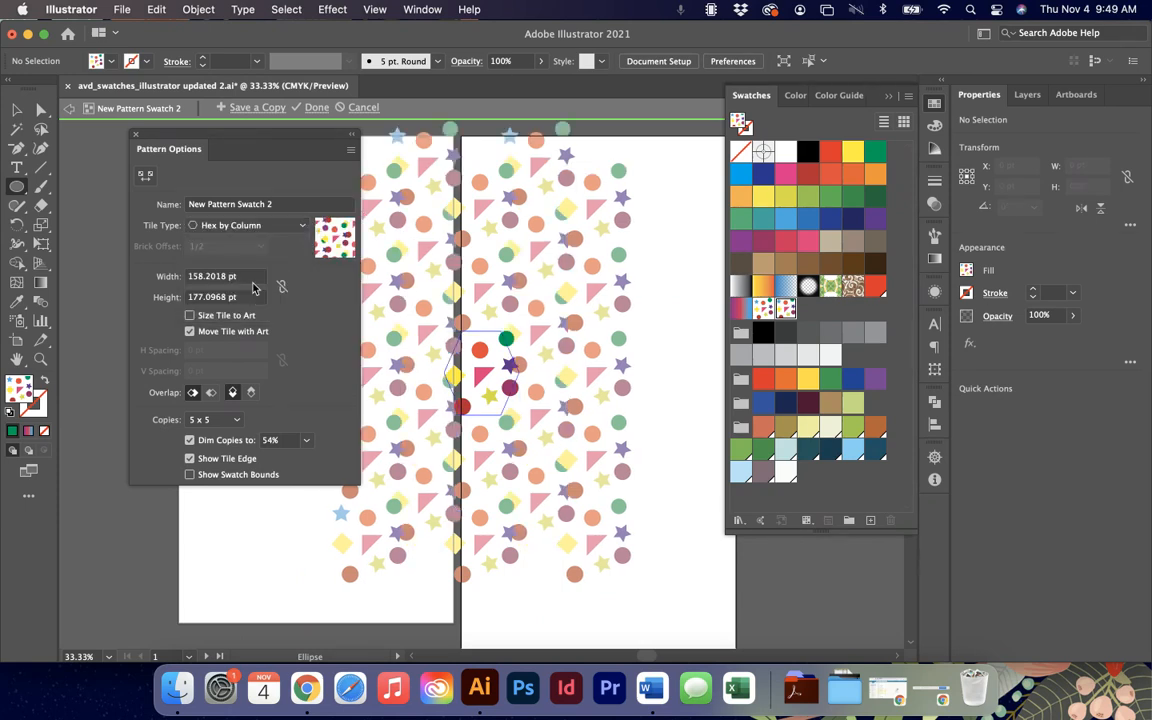
Set the pattern's tile type to Brick by Row with a brick offset of 3/4.
click(250, 225)
click(255, 263)
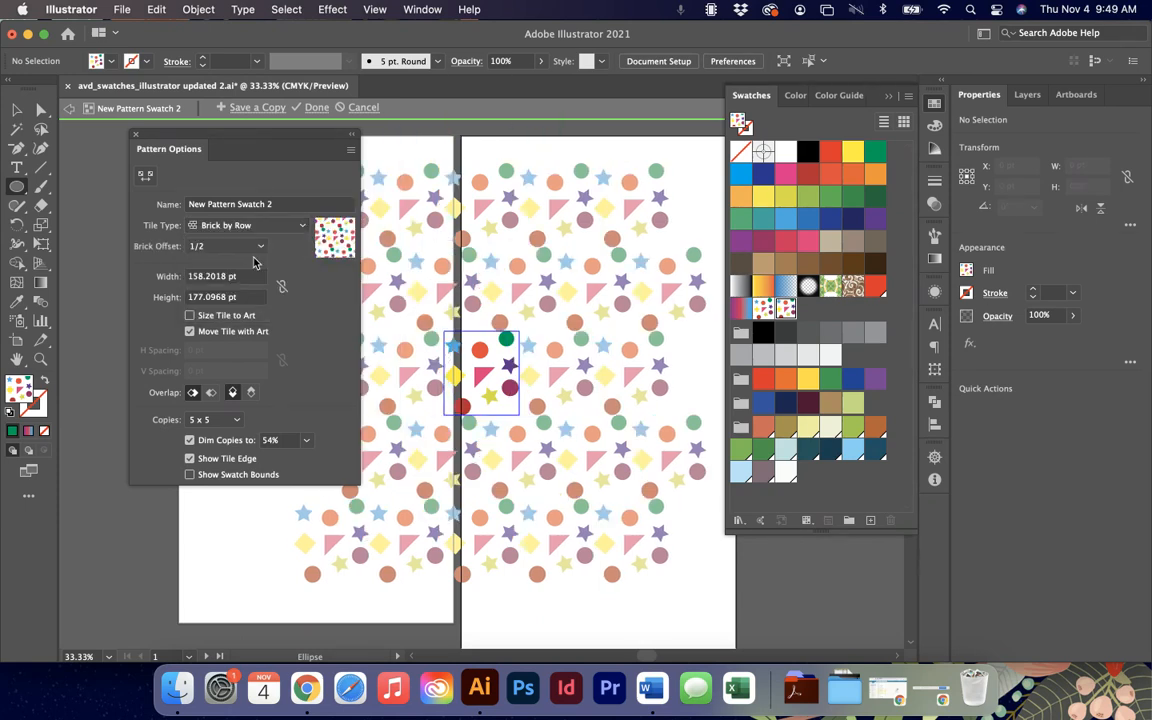
click(255, 247)
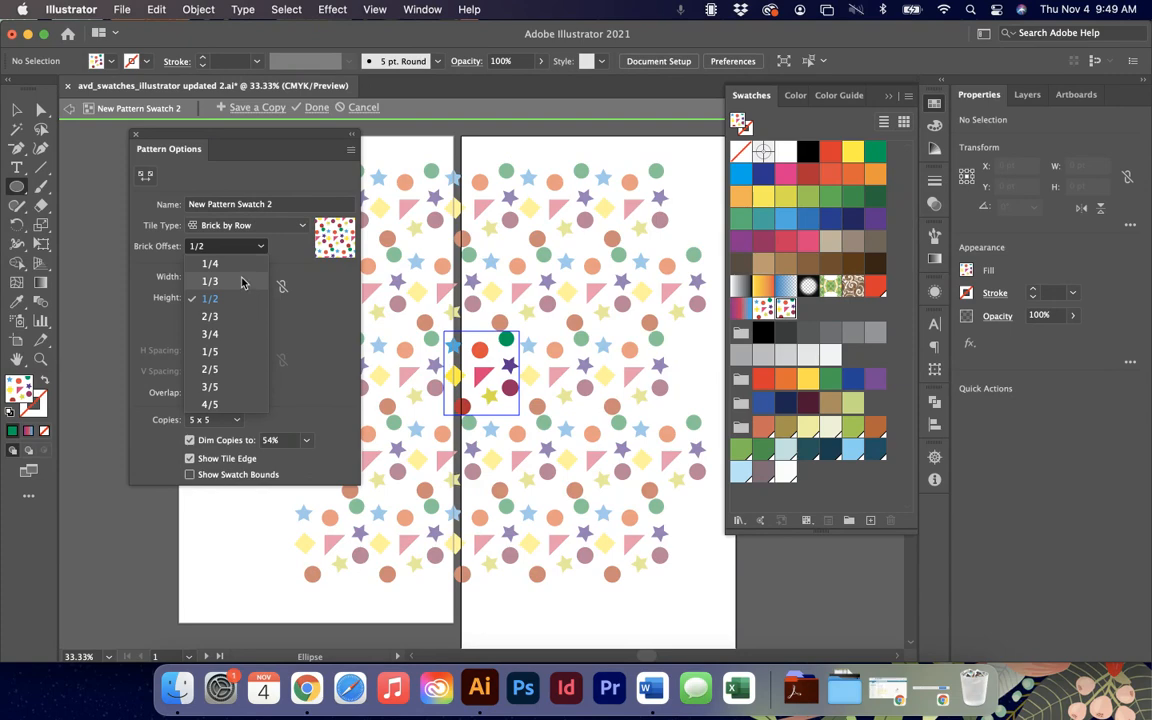
click(230, 334)
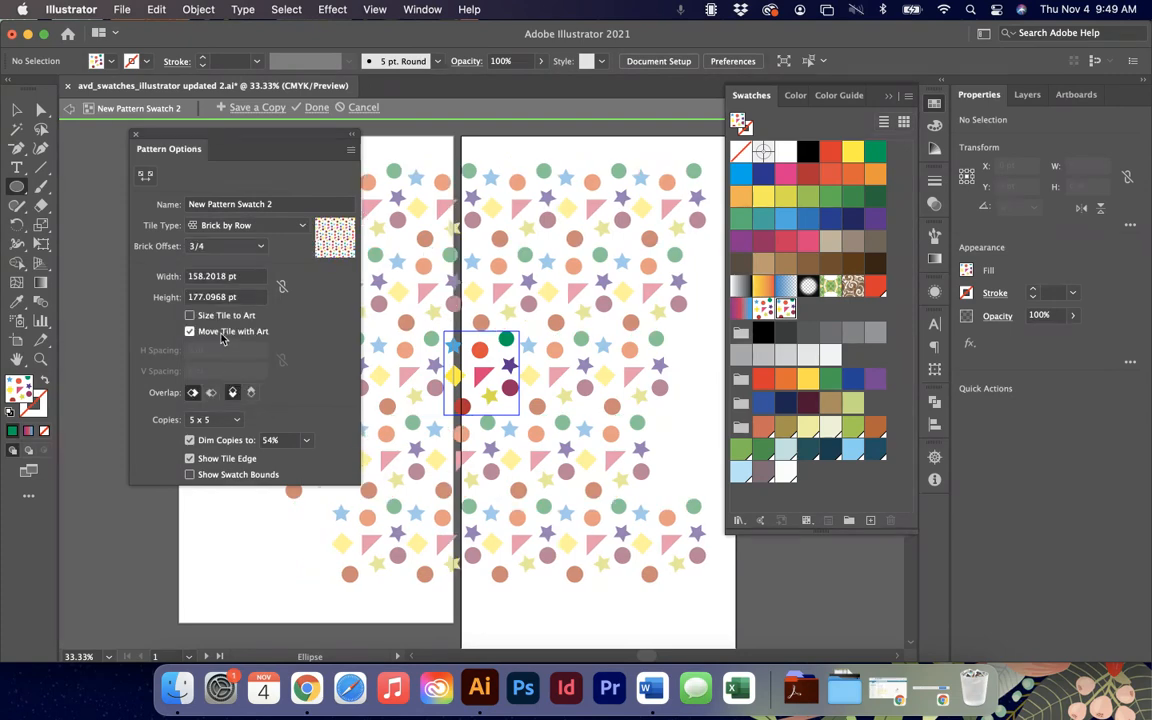
Turn Size Tile to Art on and back off, and finish editing the pattern.
click(190, 316)
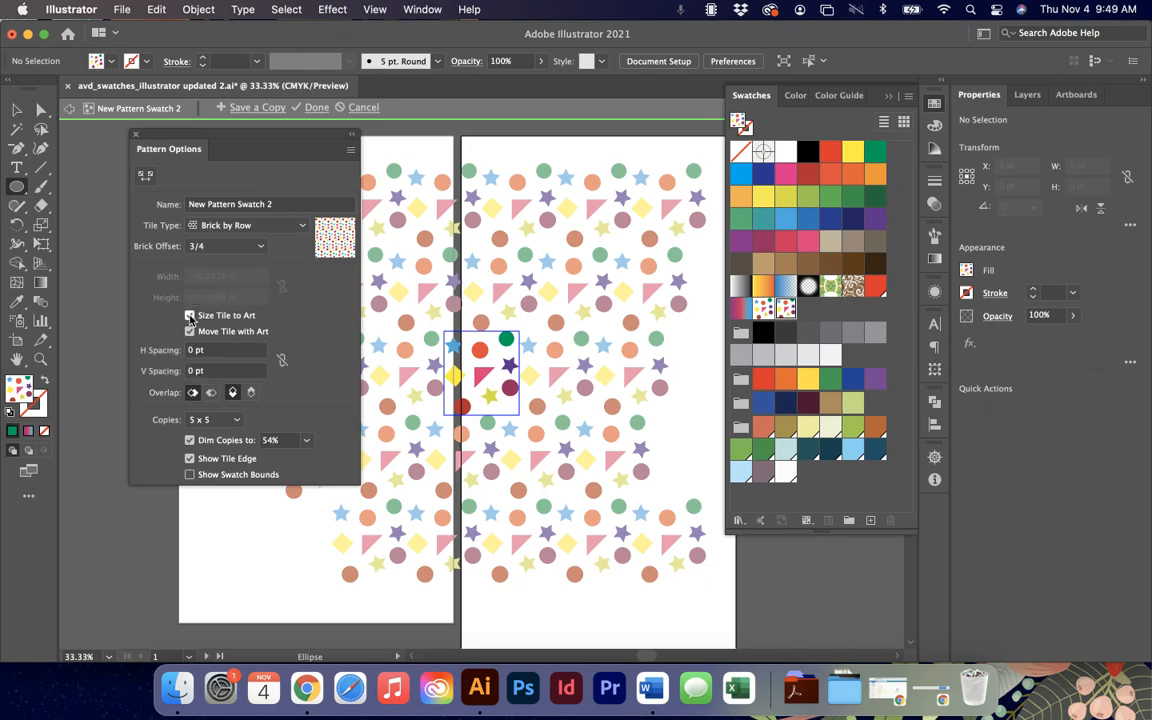
click(191, 318)
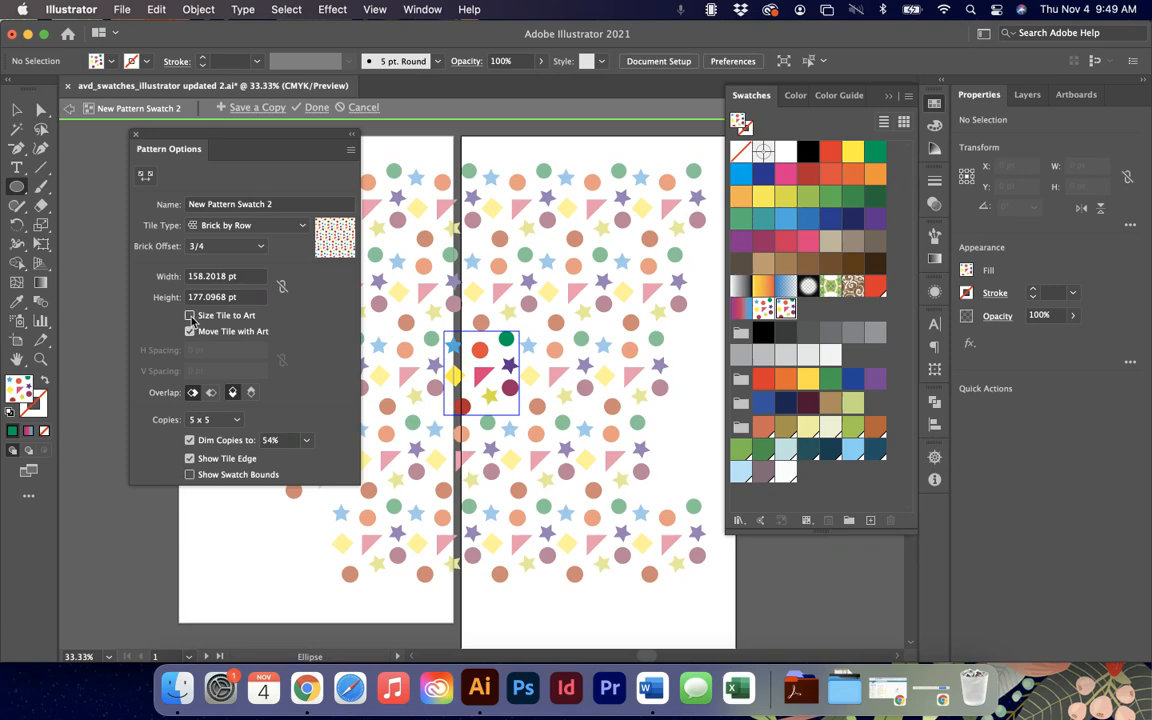
click(134, 136)
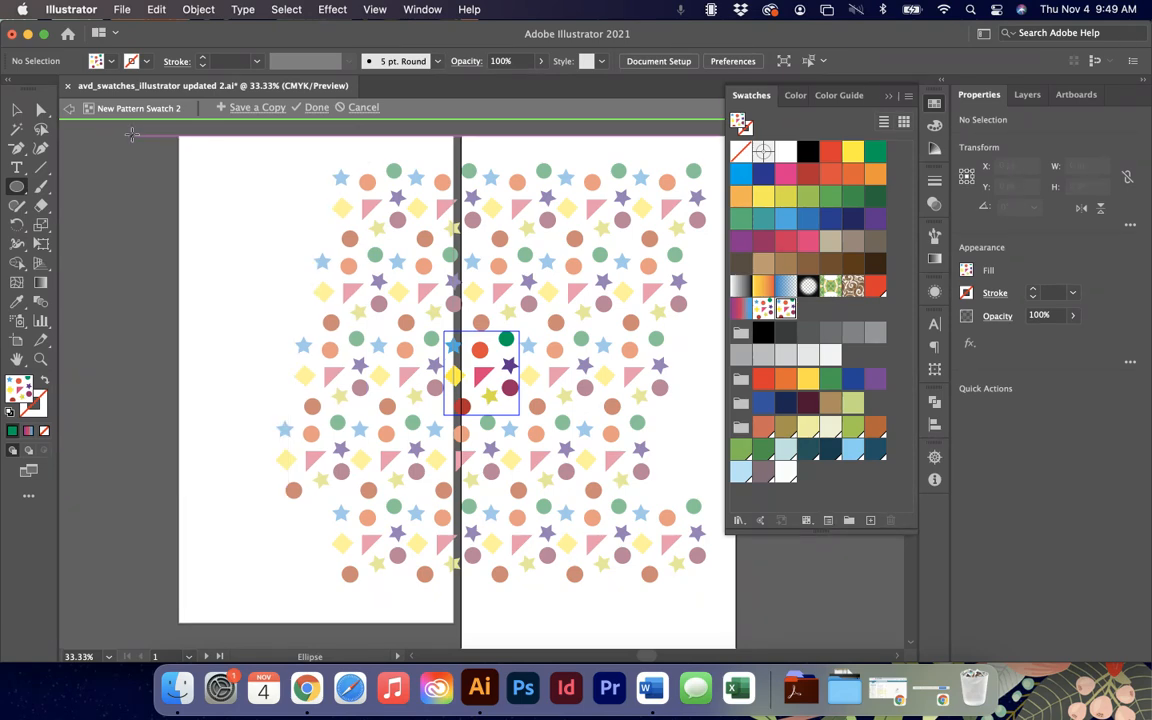
click(316, 107)
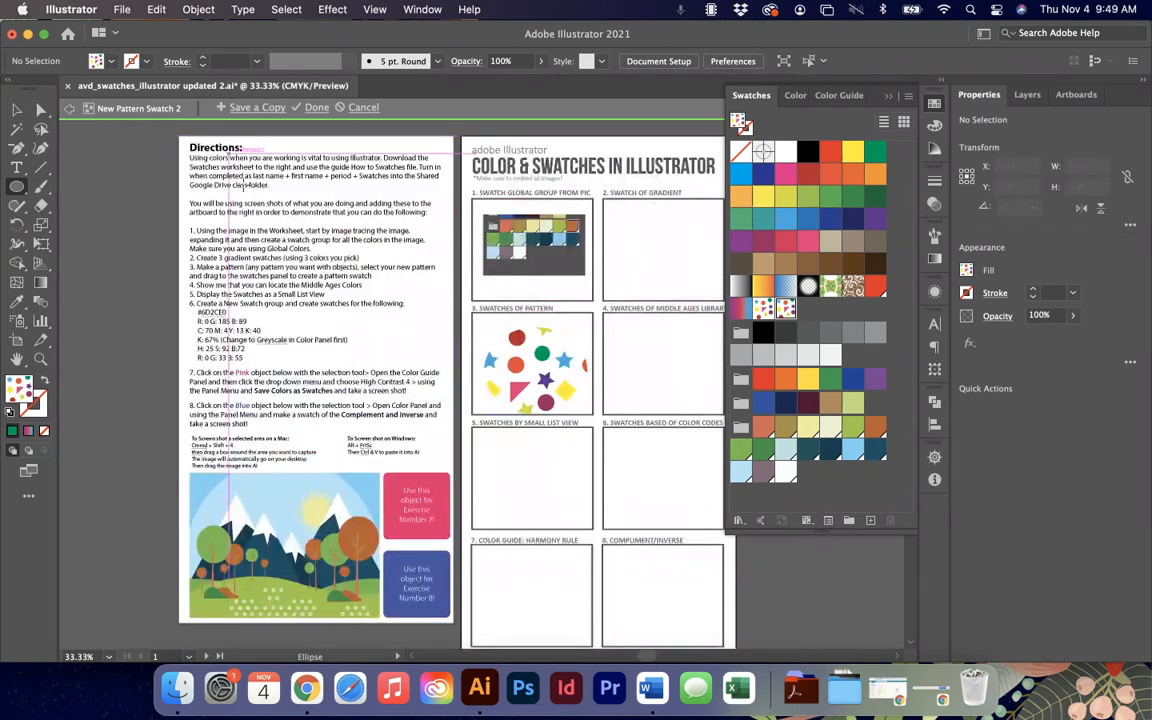
Select the pattern-filled ellipse in the Swatches of Pattern box and enter isolation mode for it.
key(v)
click(556, 378)
click(556, 378)
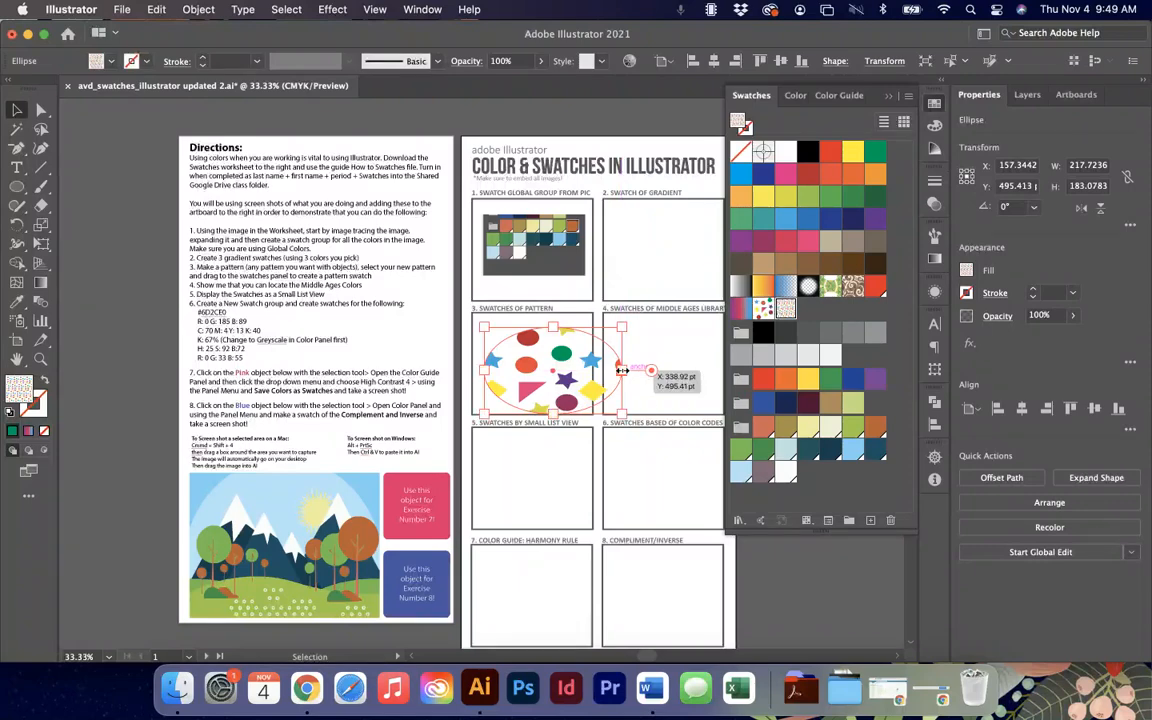
double_click(560, 372)
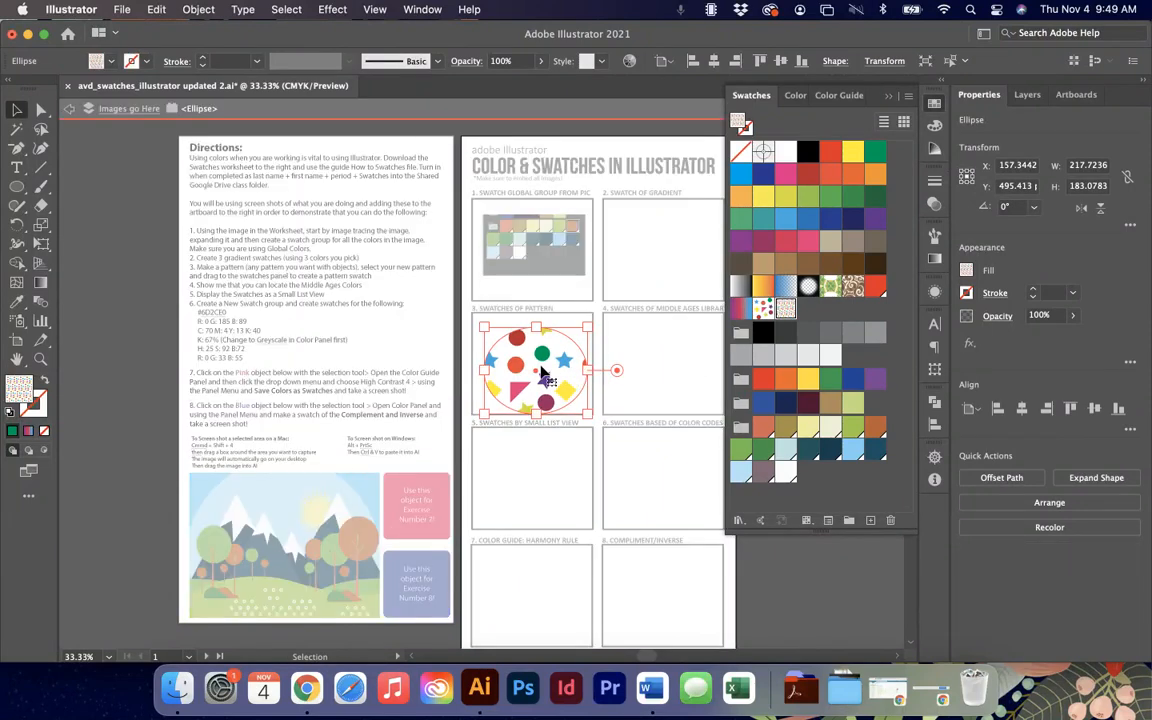
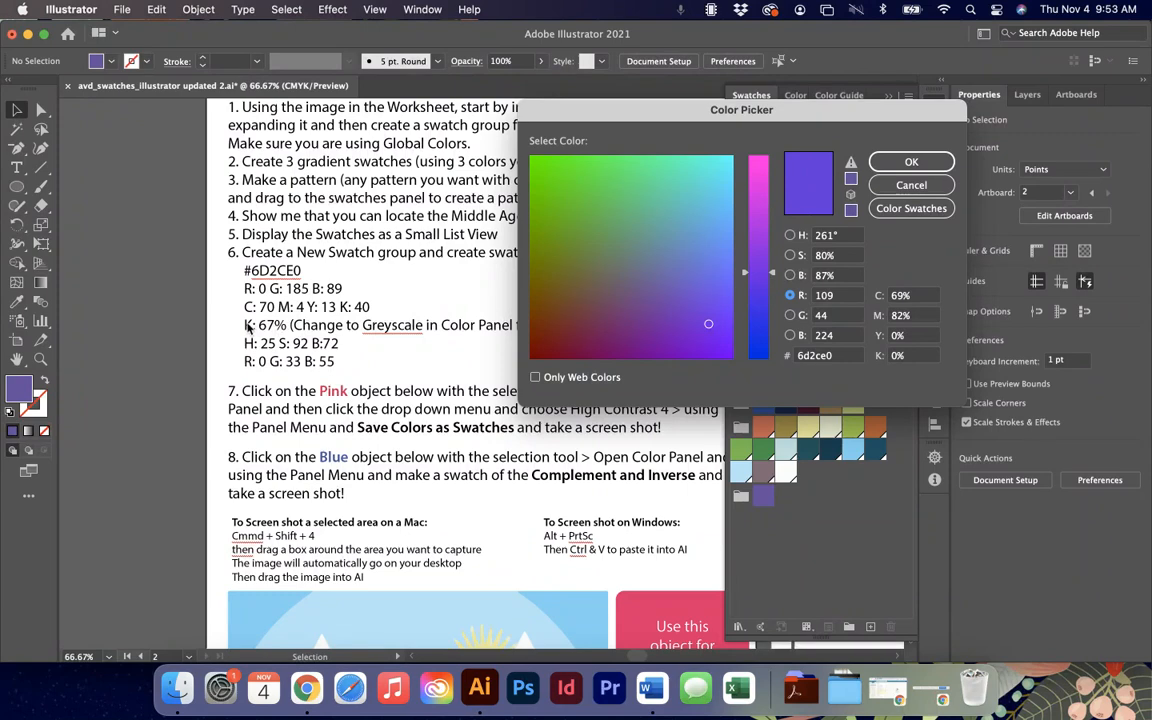
Close the Color Picker without changes, switch the fill's color mode to Grayscale and set K to 67%.
key(Escape)
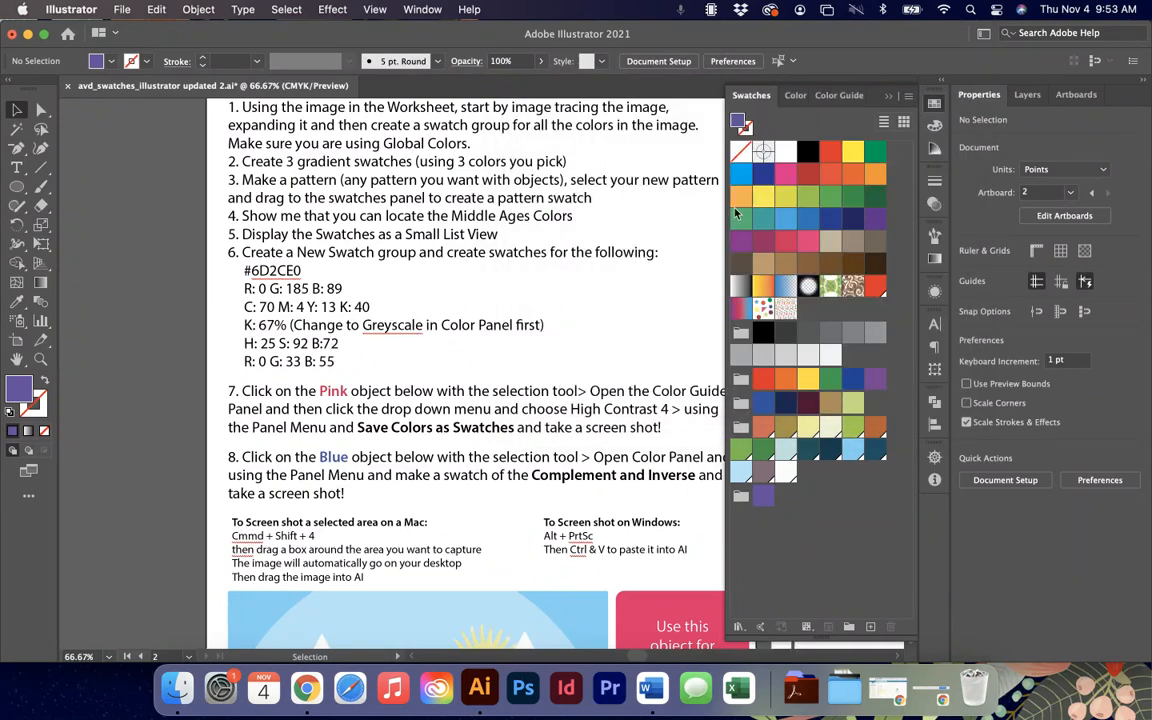
click(935, 127)
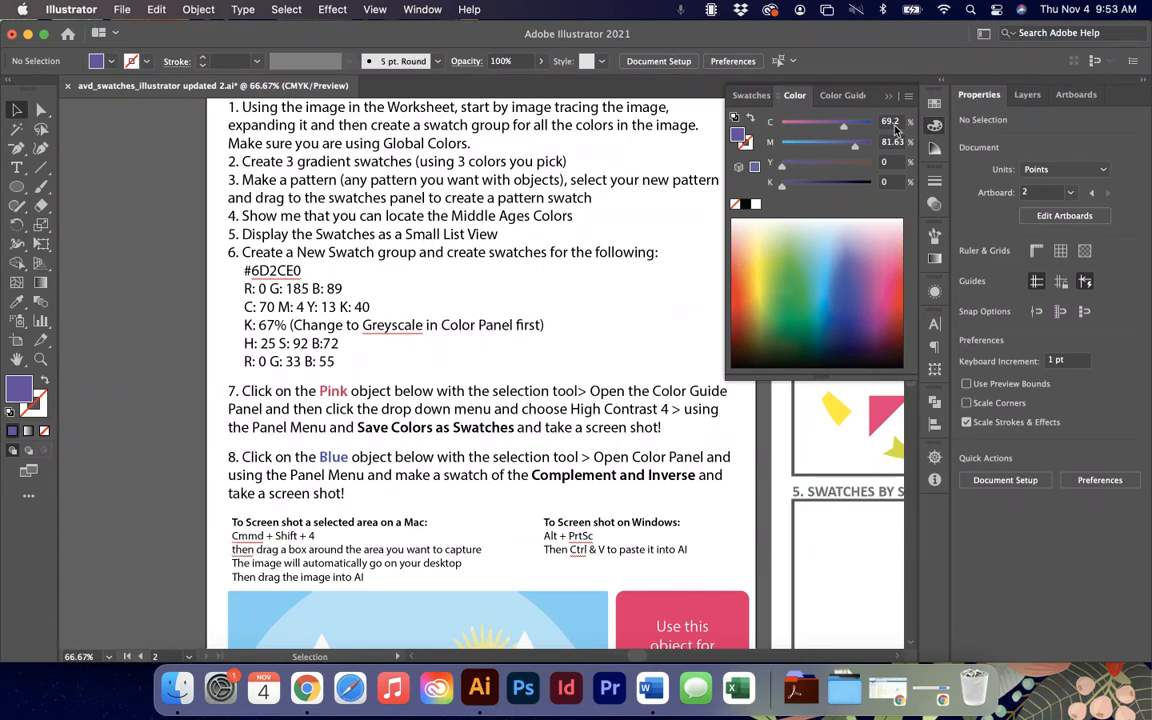
click(909, 96)
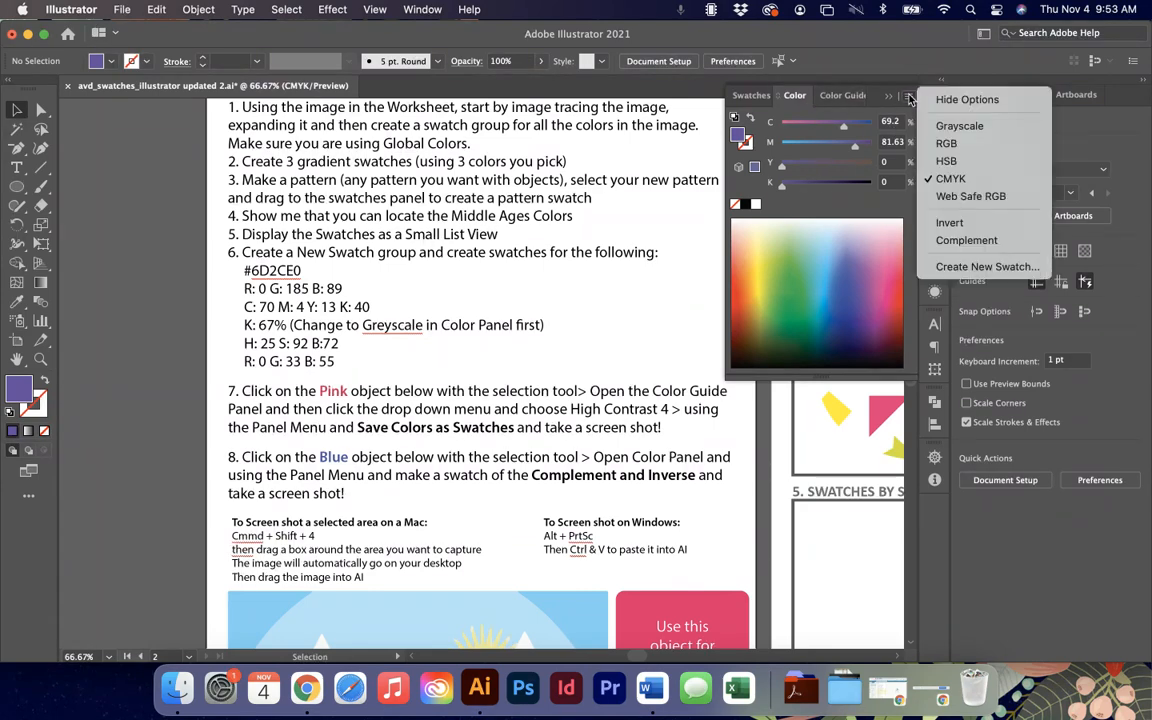
click(940, 126)
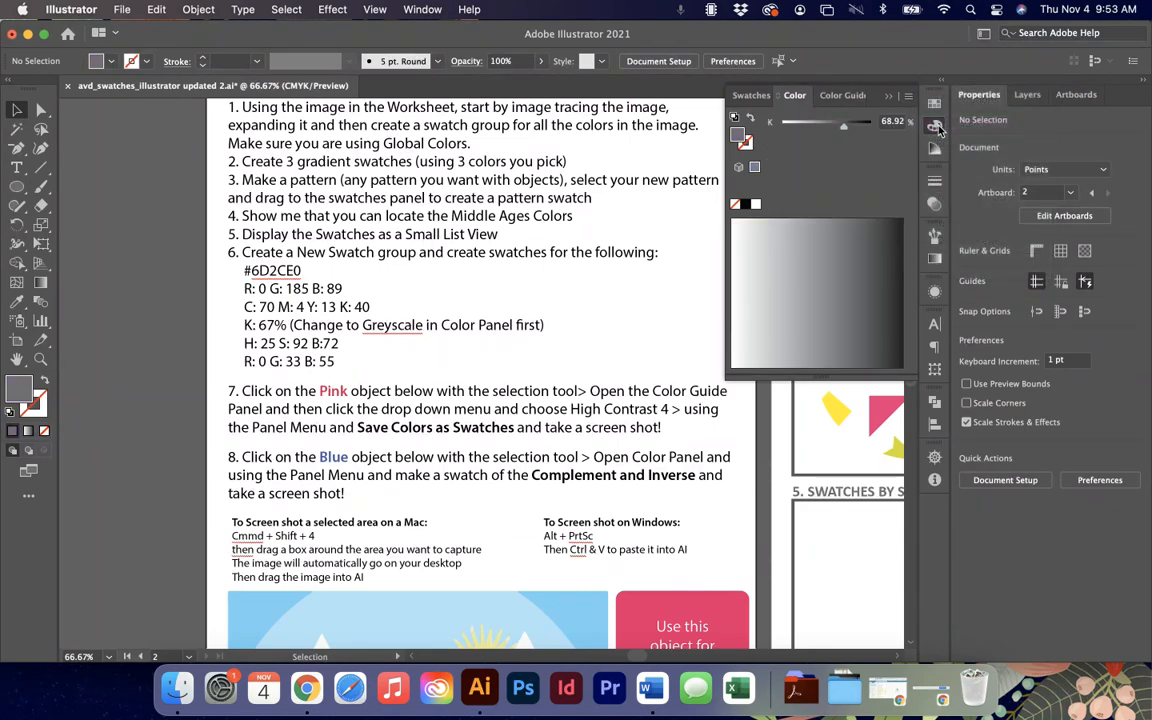
click(884, 120)
text(67)
Save the gray fill as a global process swatch named K=67 in the exercise 6 color group.
click(751, 95)
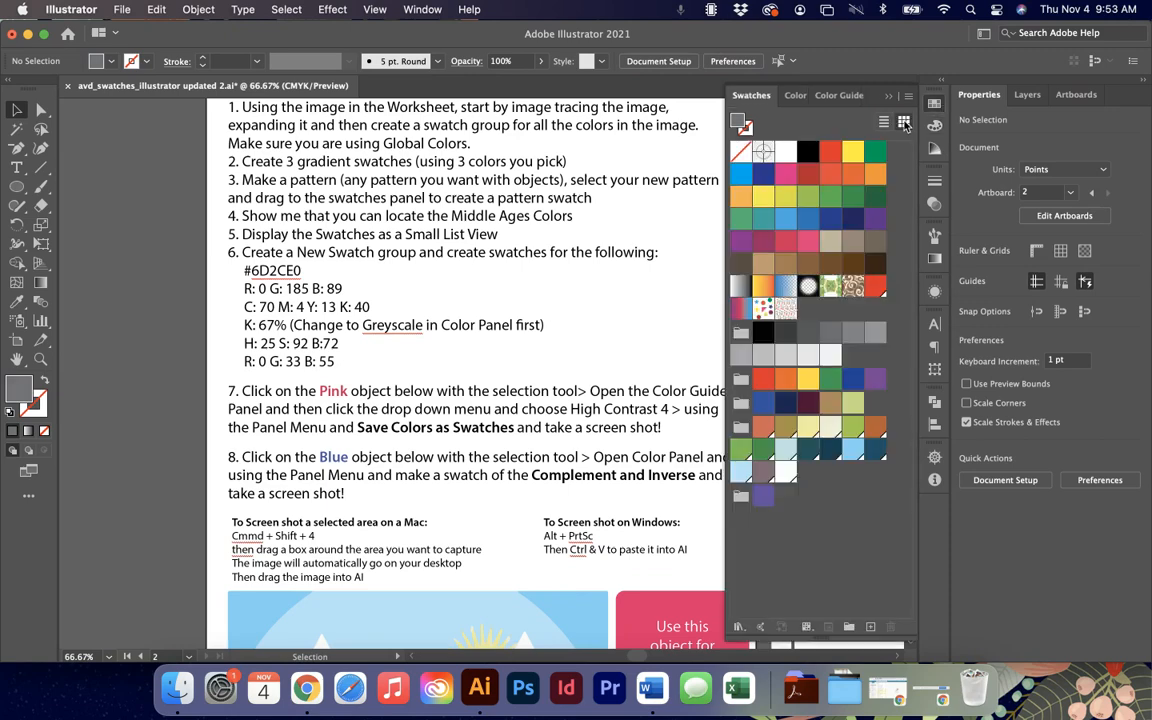
click(870, 627)
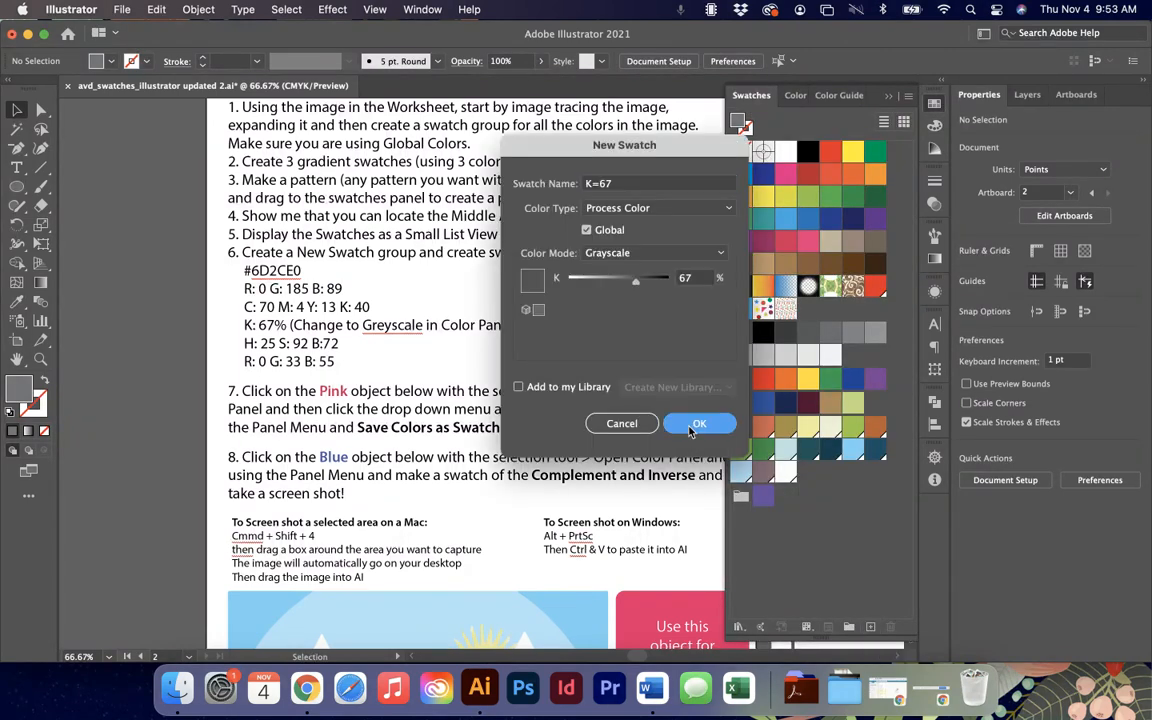
click(699, 423)
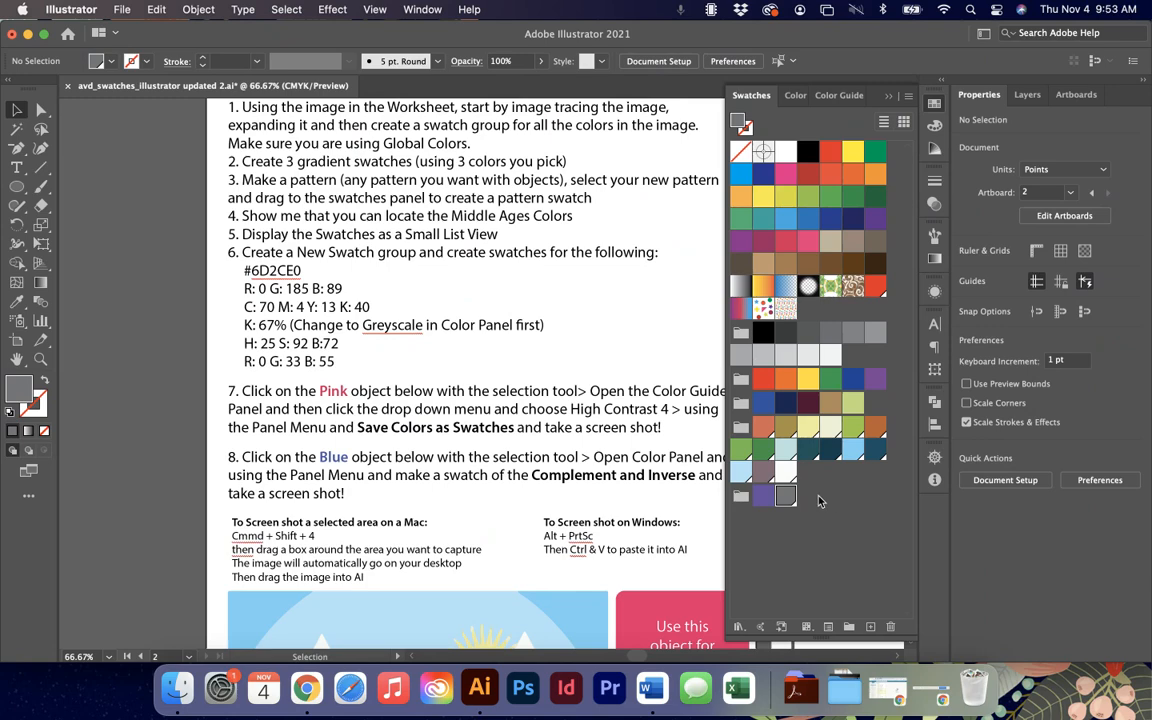
Select the pink Exercise Number 7 object on the worksheet and show the Color Guide.
scroll(393, 296, down, 3)
scroll(393, 296, right, 3)
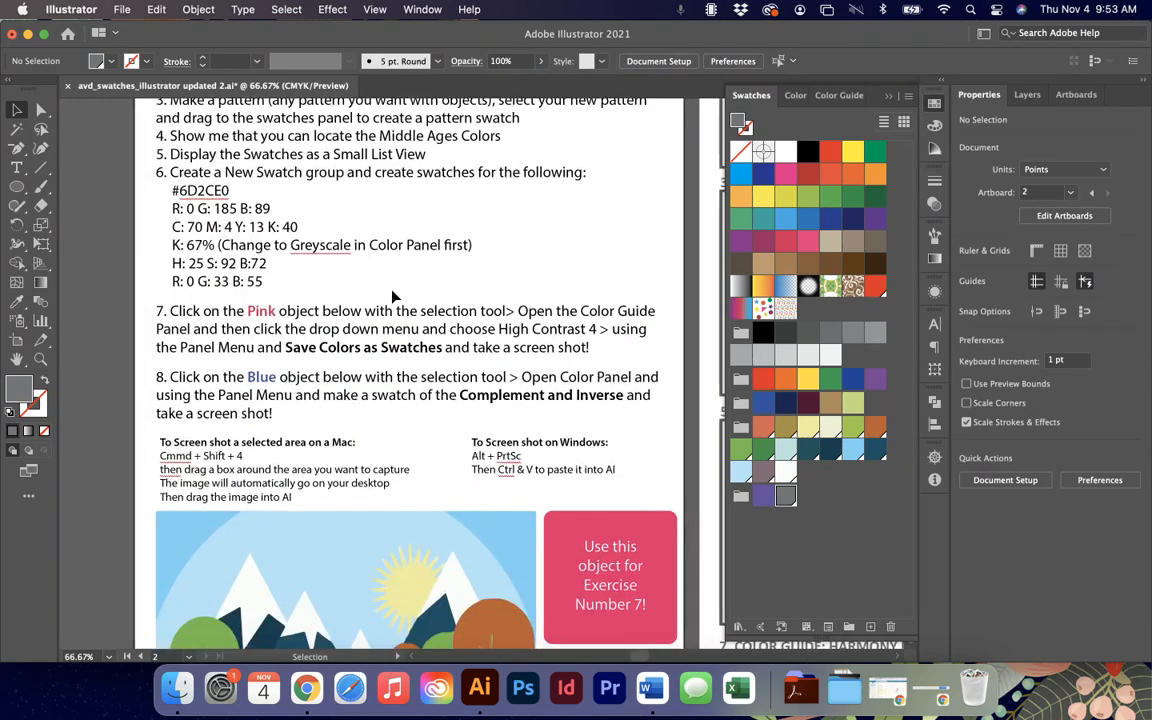
click(546, 244)
scroll(546, 244, down, 5)
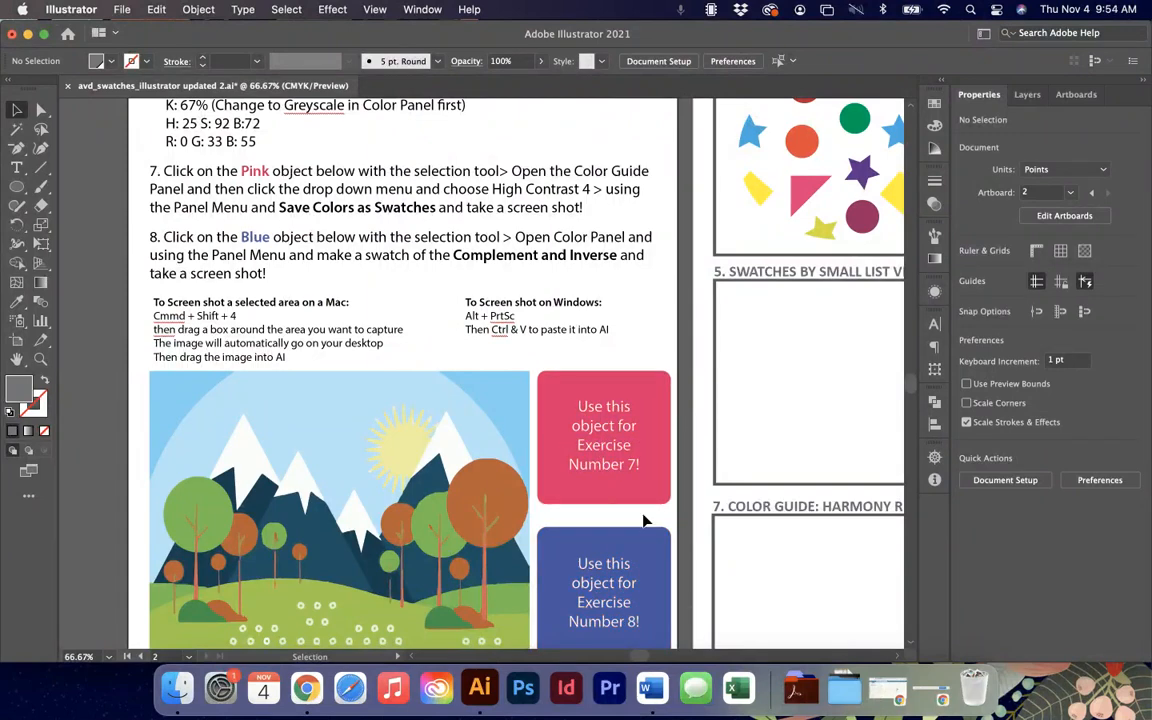
scroll(624, 500, down, 1)
scroll(624, 500, right, 2)
click(626, 475)
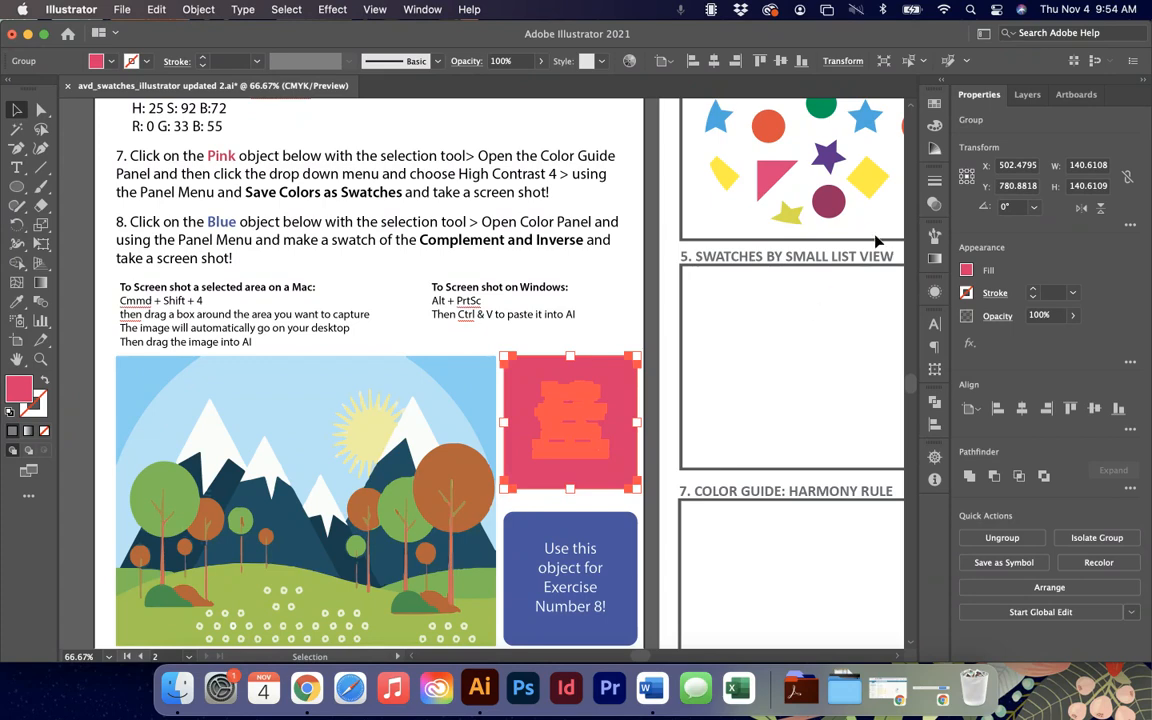
click(422, 9)
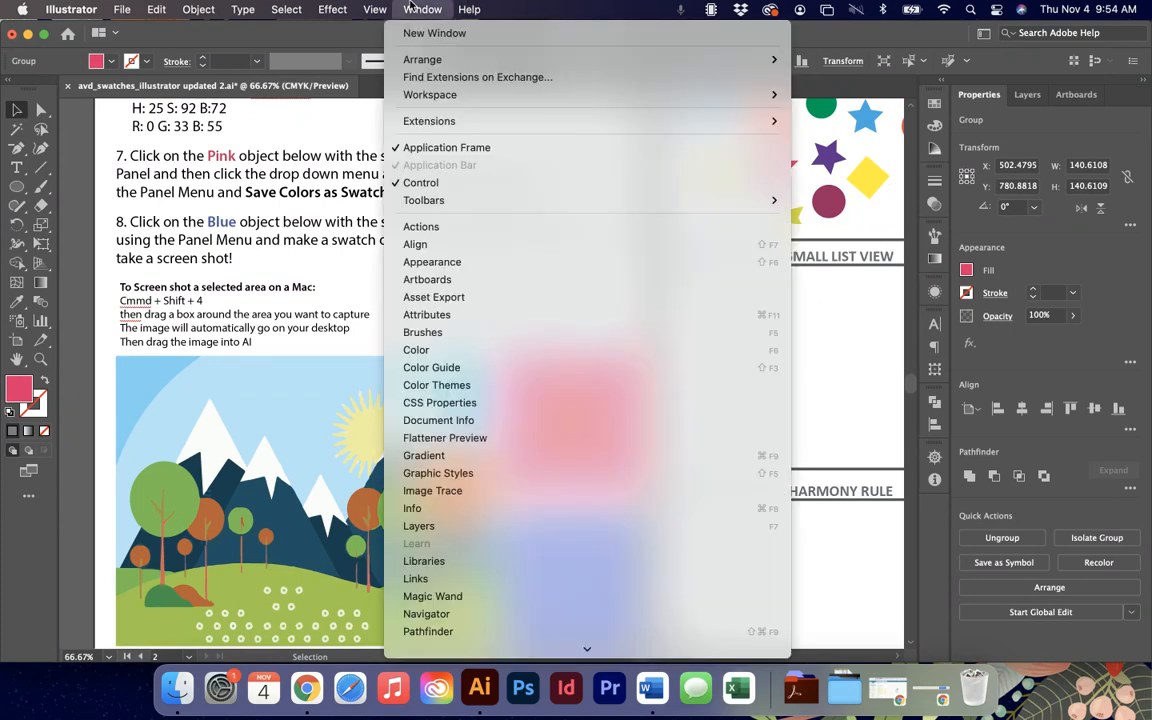
click(425, 367)
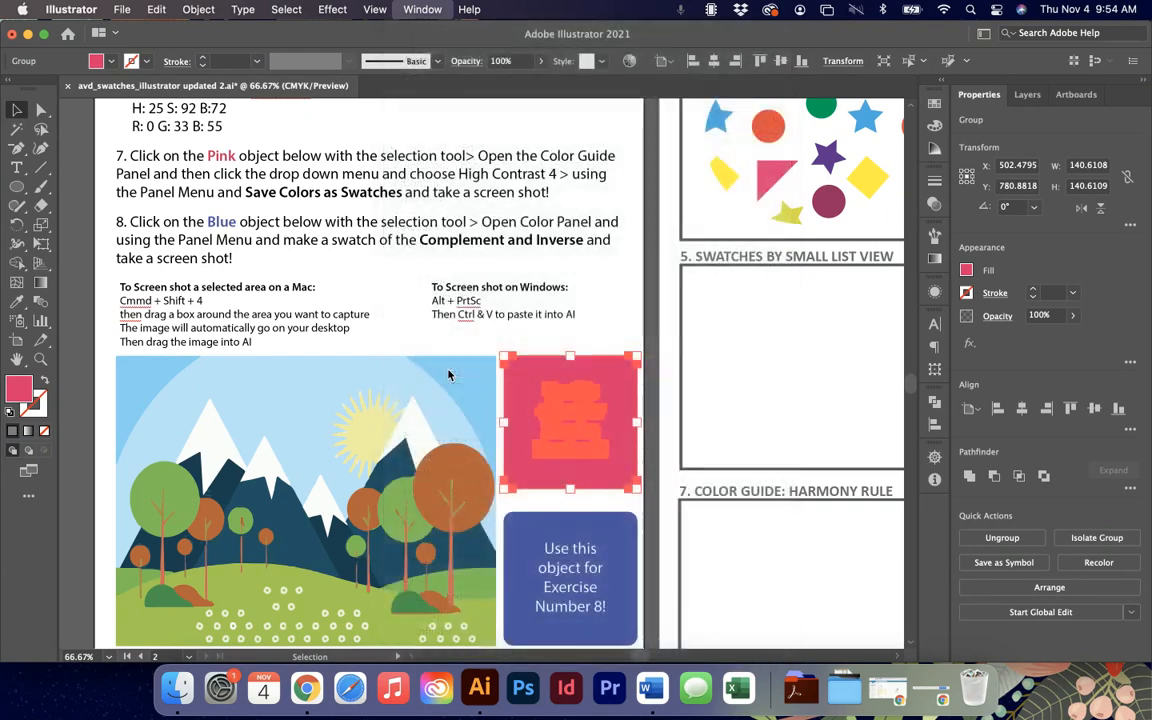
Set the selected object's pink as the base color of the Color Guide.
click(905, 123)
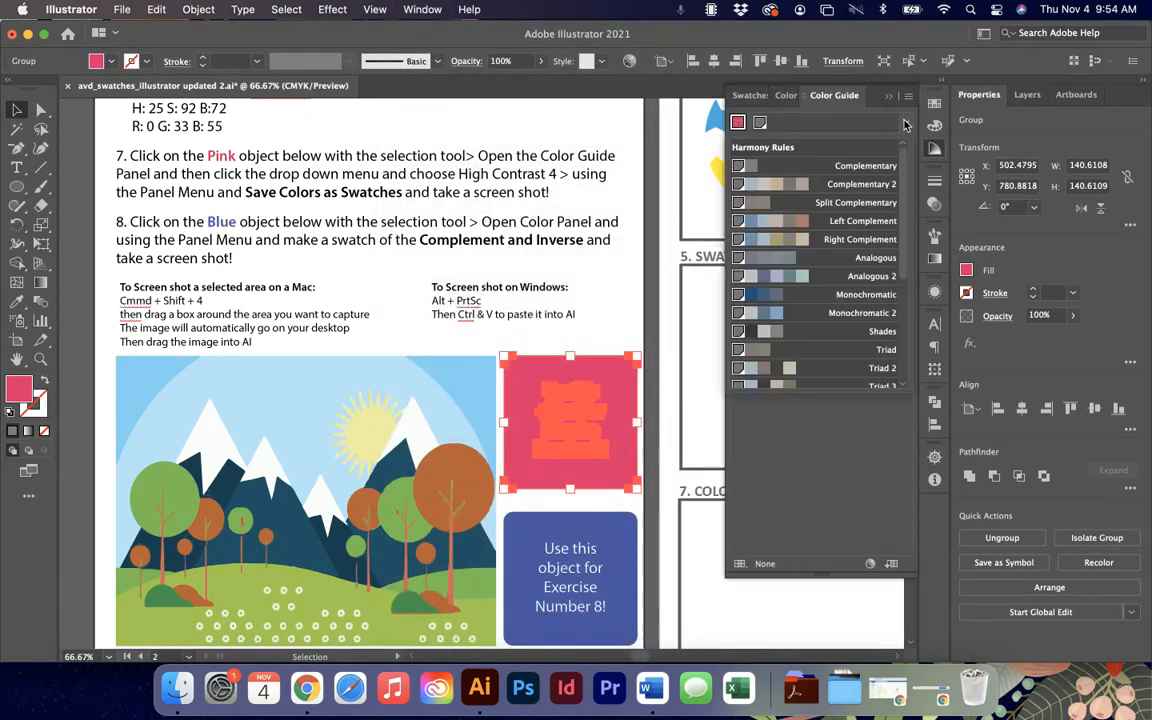
click(905, 123)
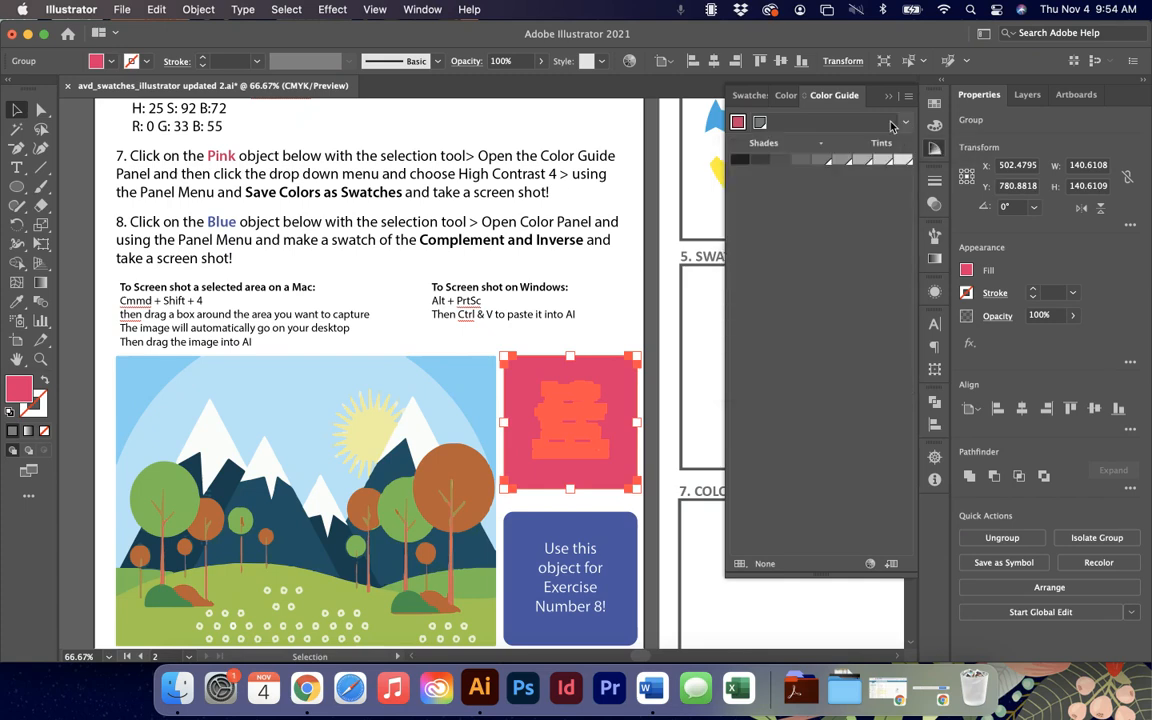
click(738, 122)
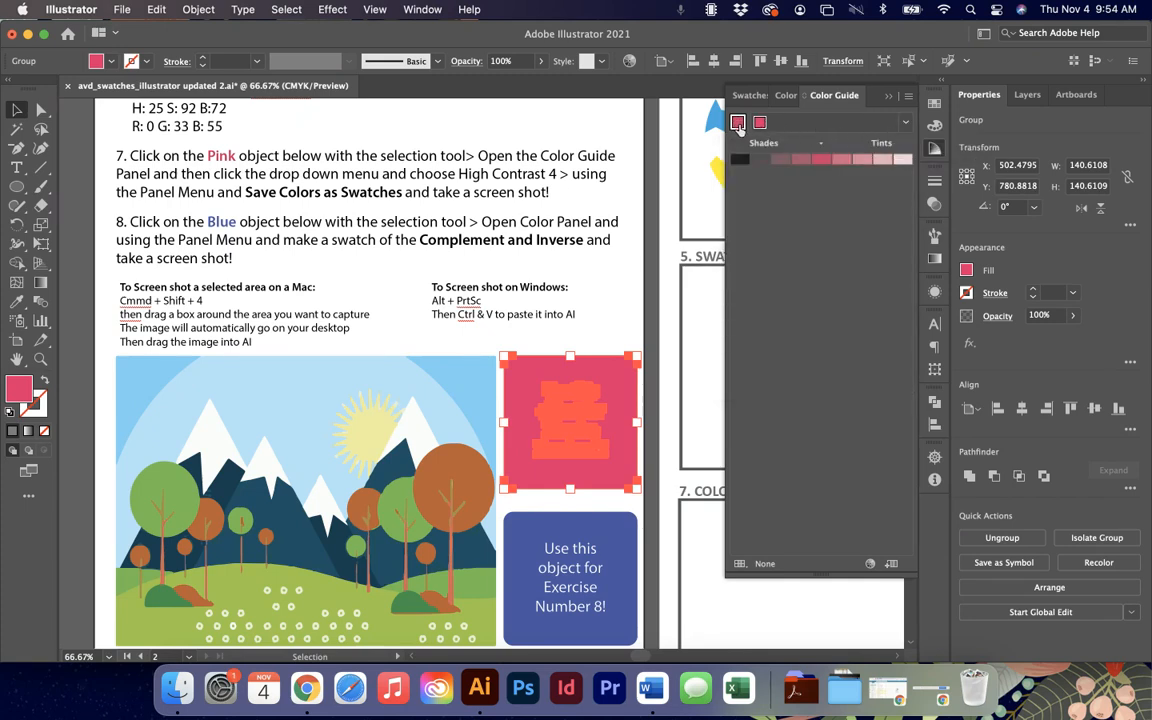
Try the Monochromatic 2 harmony rule, and settle on High Contrast 4 for the pink base color.
click(815, 120)
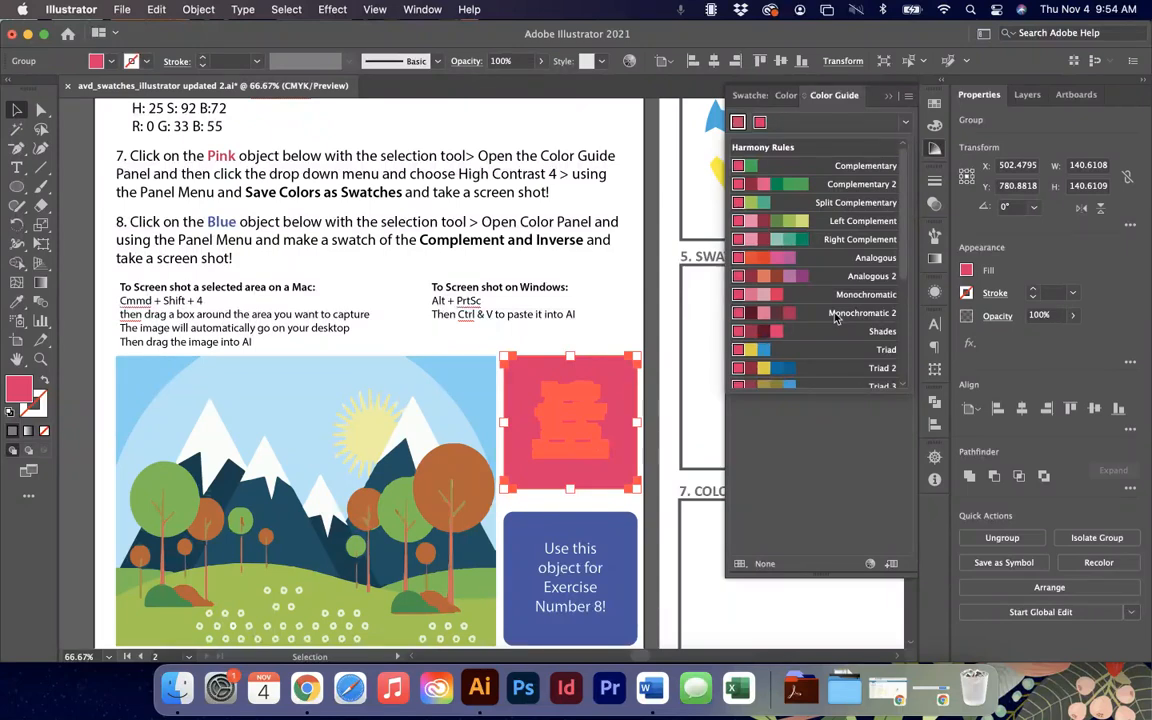
click(836, 315)
click(815, 122)
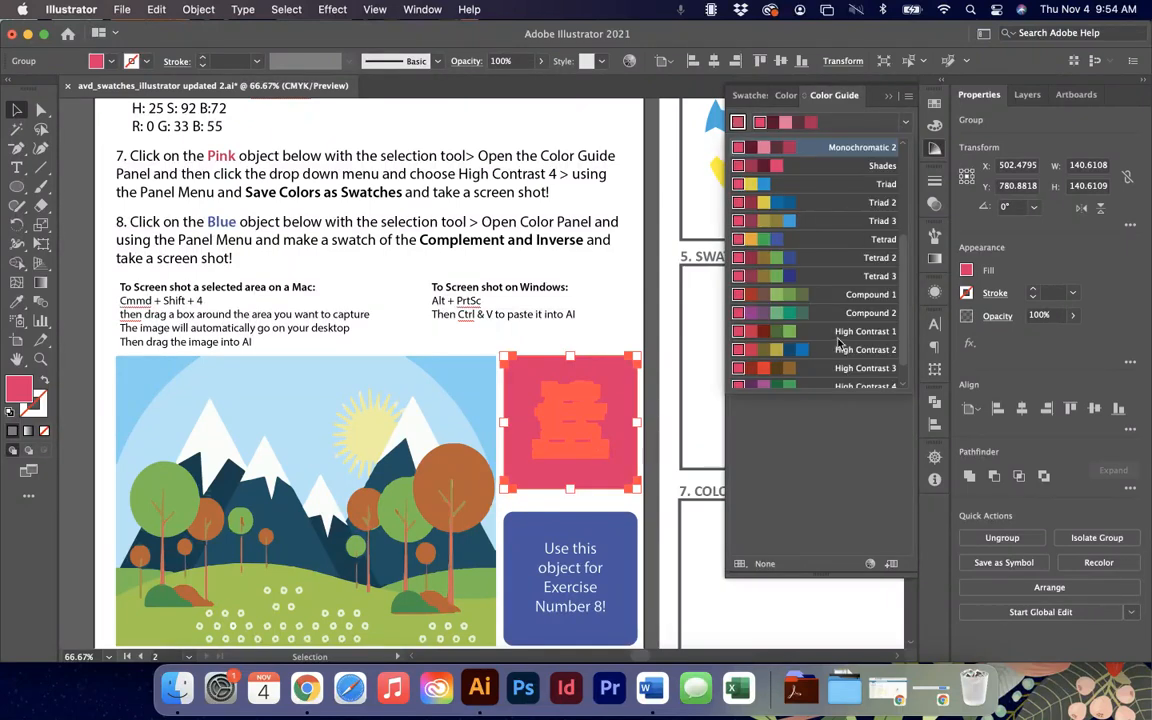
scroll(838, 344, down, 2)
click(800, 363)
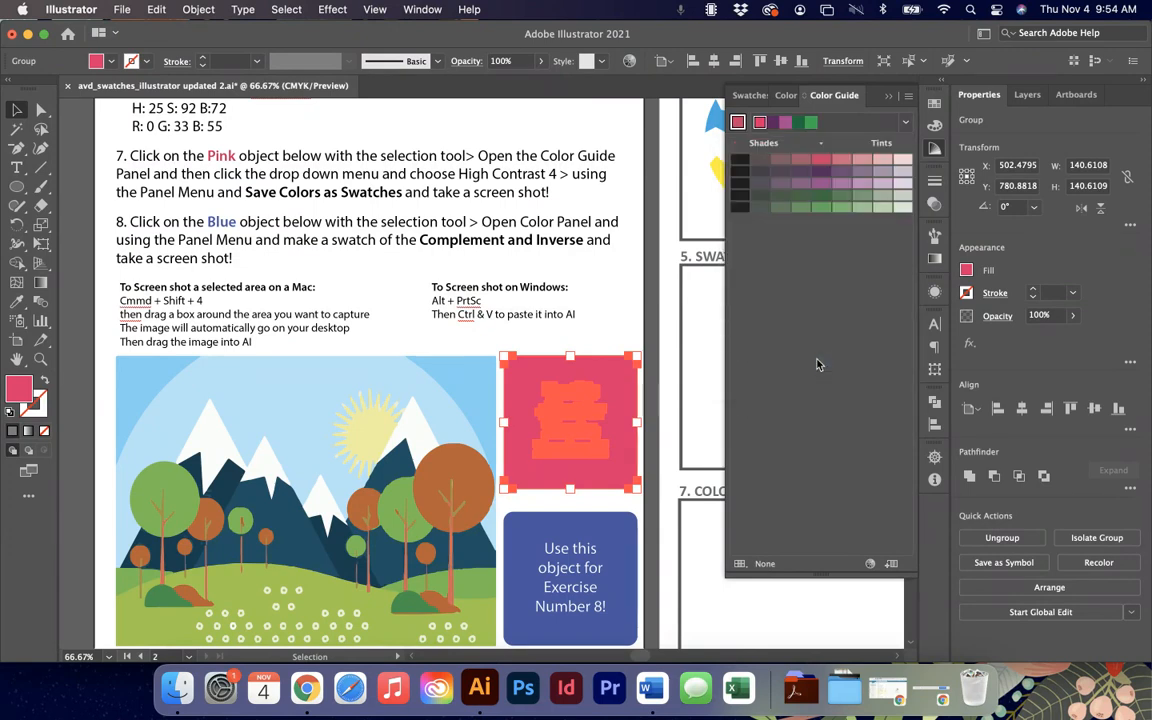
click(903, 121)
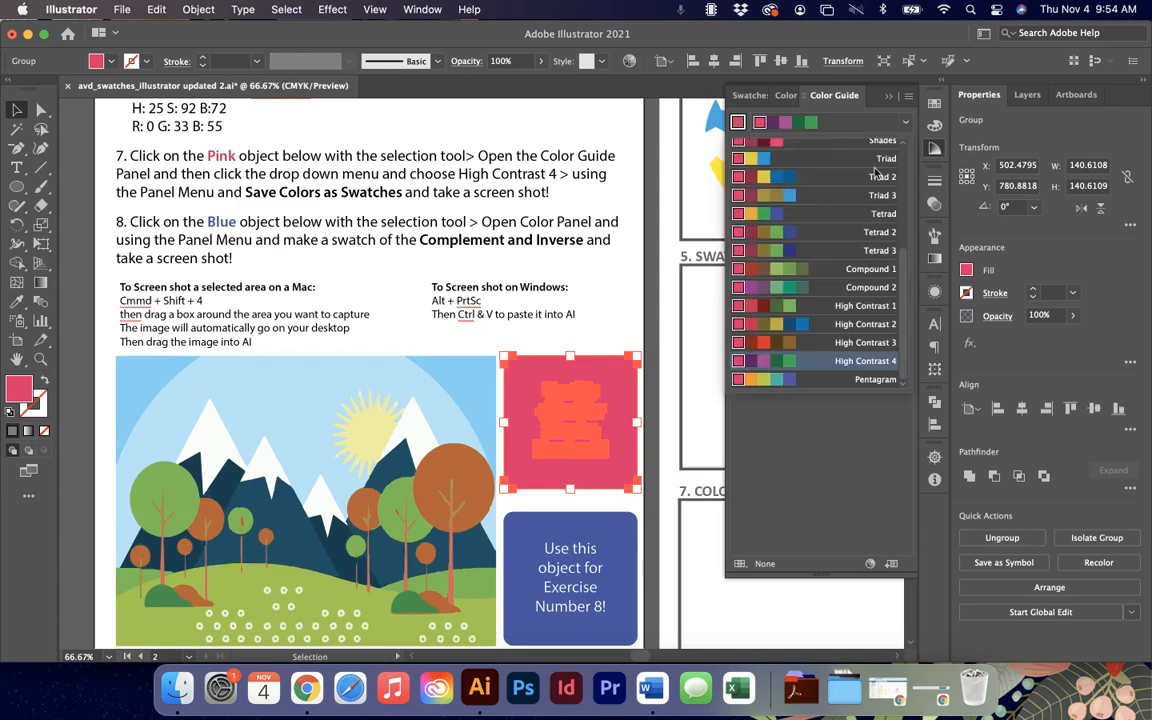
click(820, 363)
Save the High Contrast 4 harmony colors as swatches.
click(907, 96)
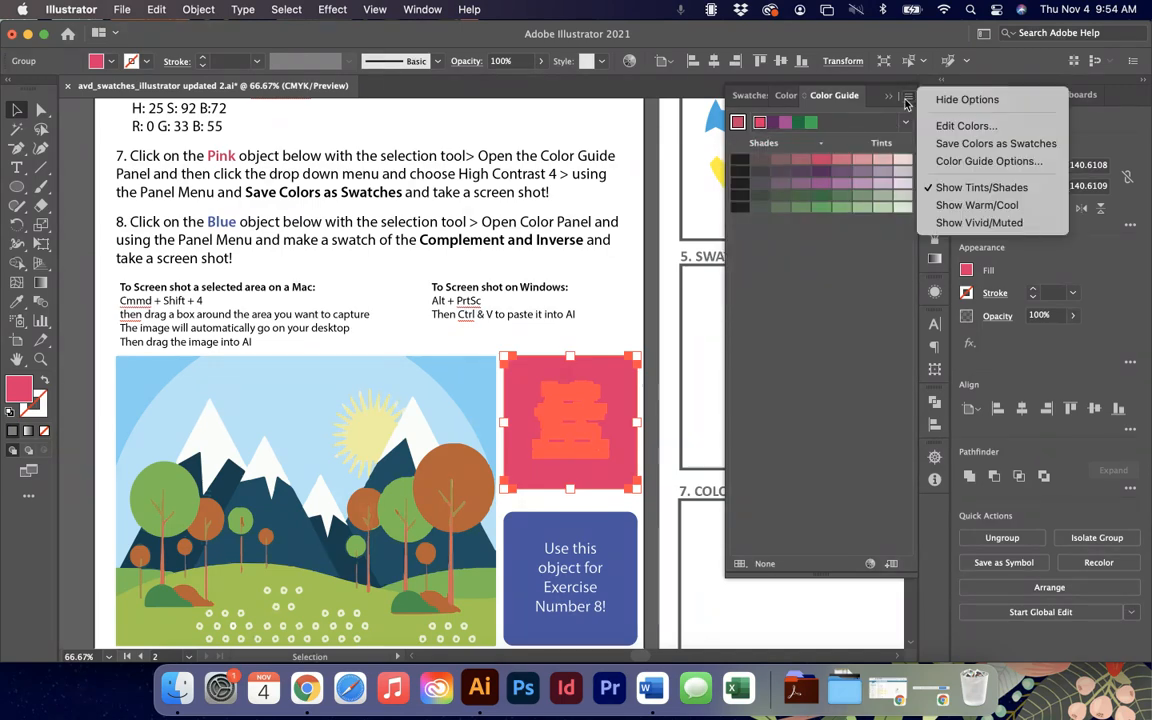
click(955, 145)
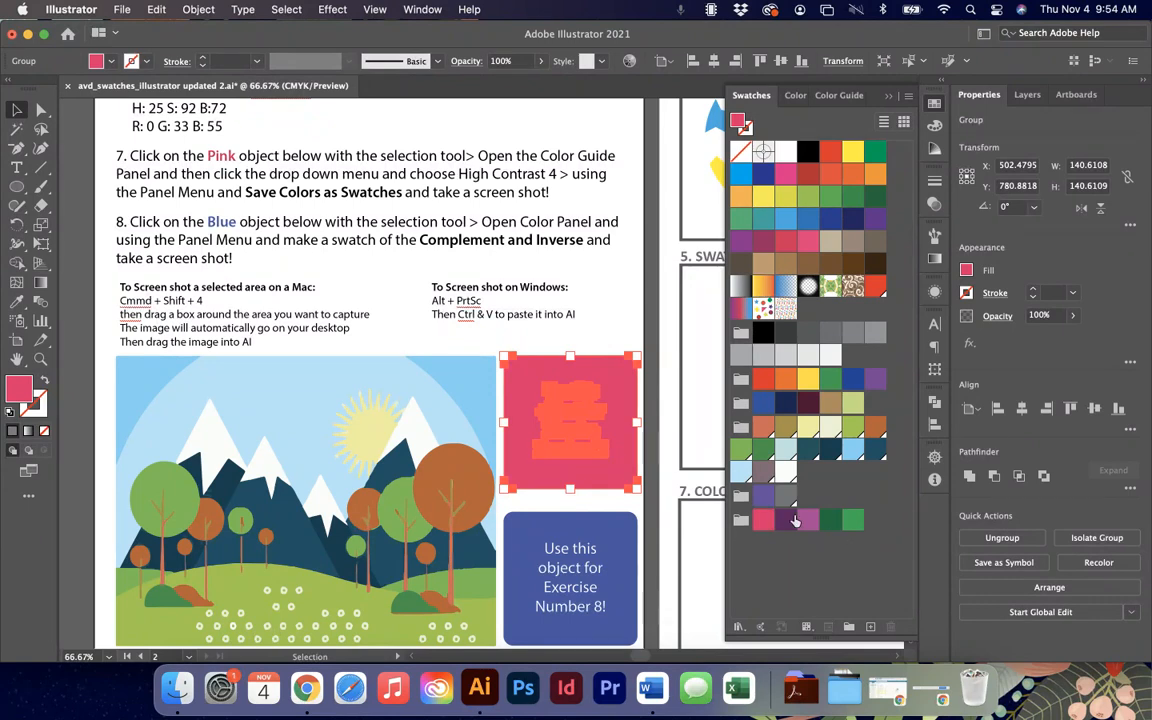
click(840, 519)
Select the blue Exercise Number 8 object below the pink one.
scroll(225, 220, down, 3)
scroll(225, 220, right, 2)
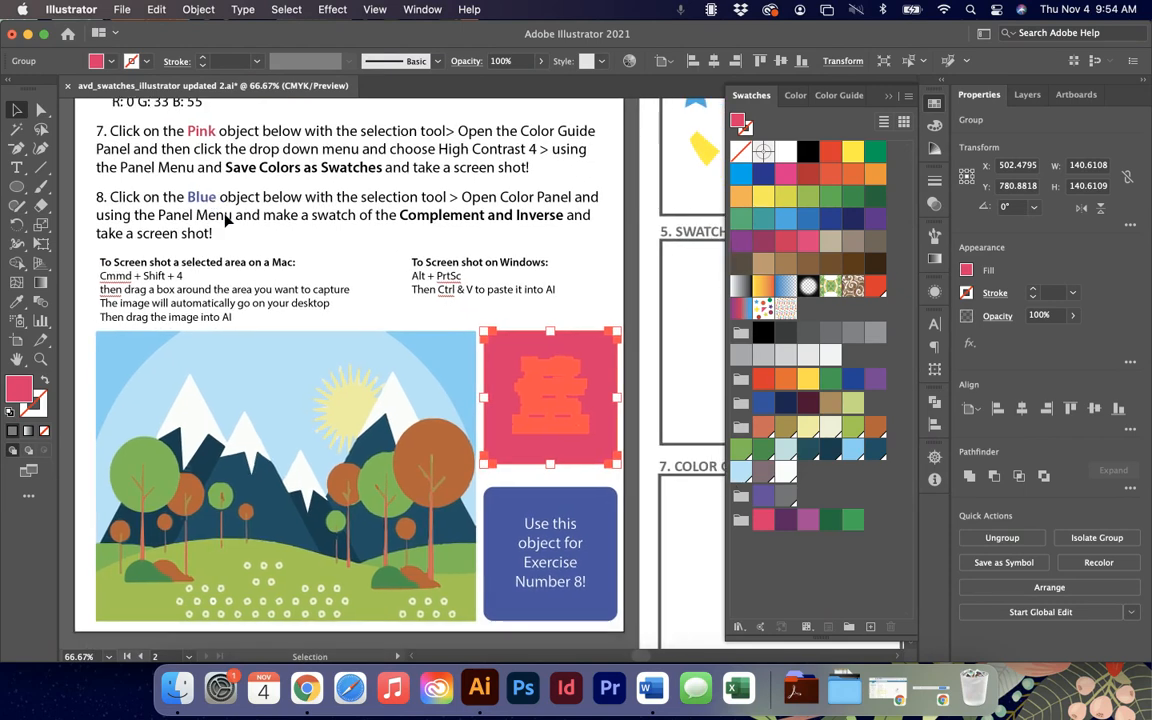
click(492, 483)
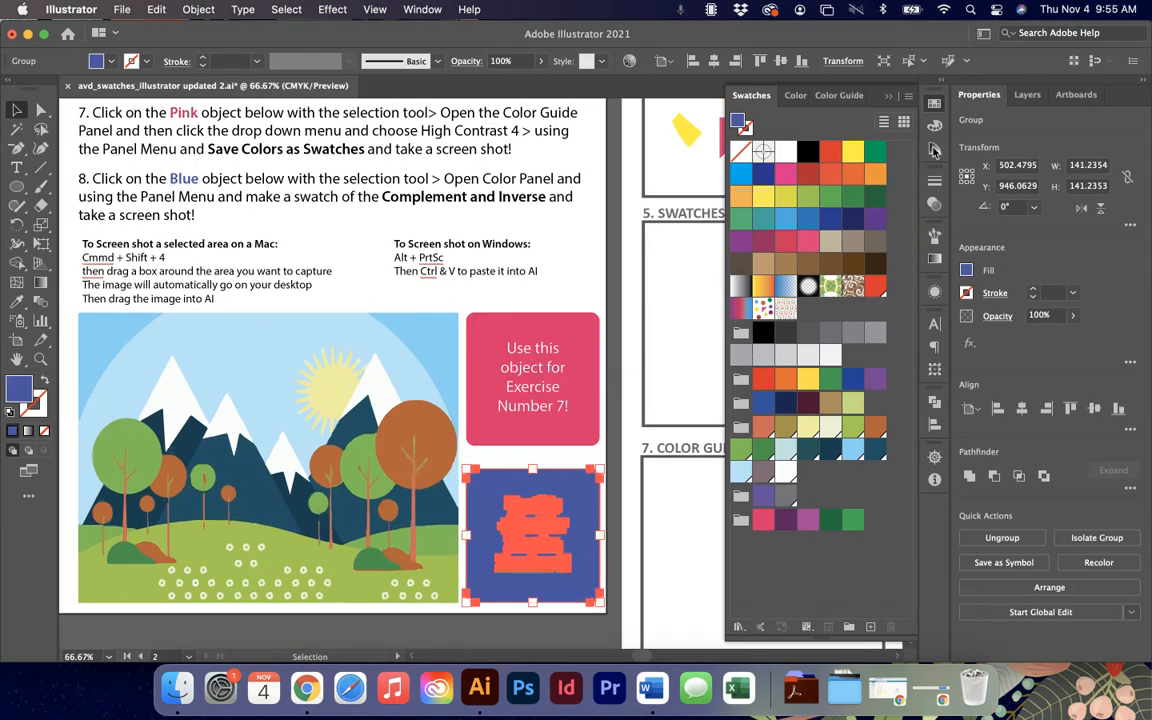
click(908, 96)
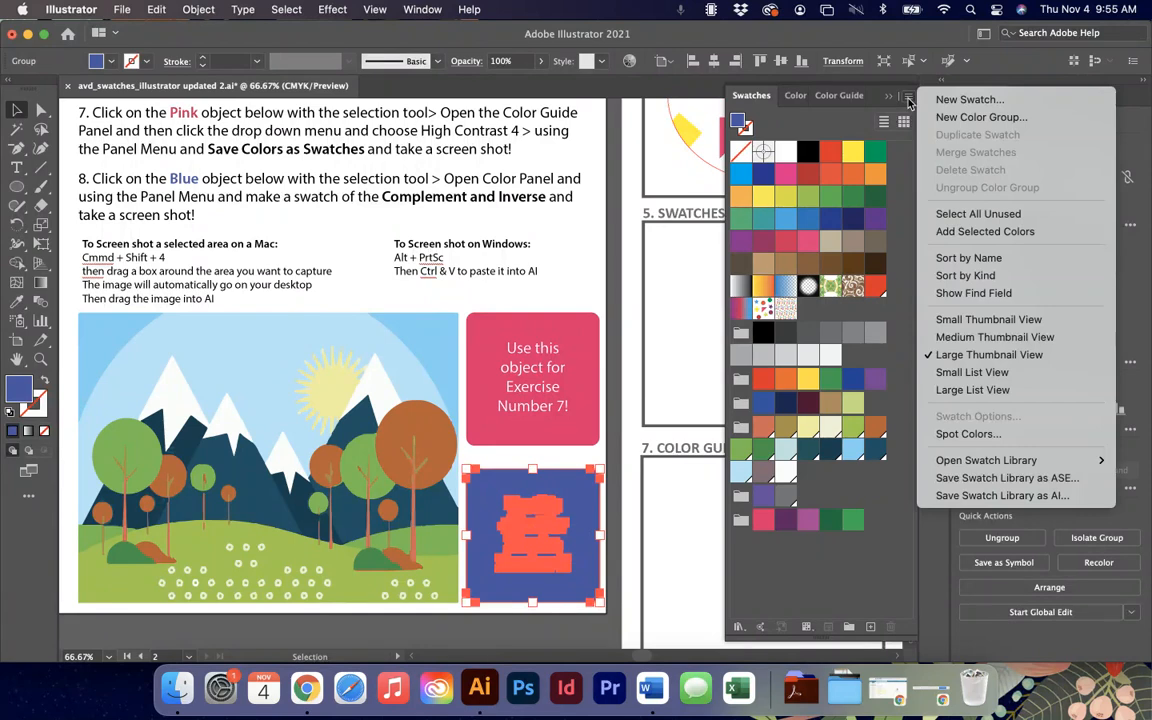
click(909, 102)
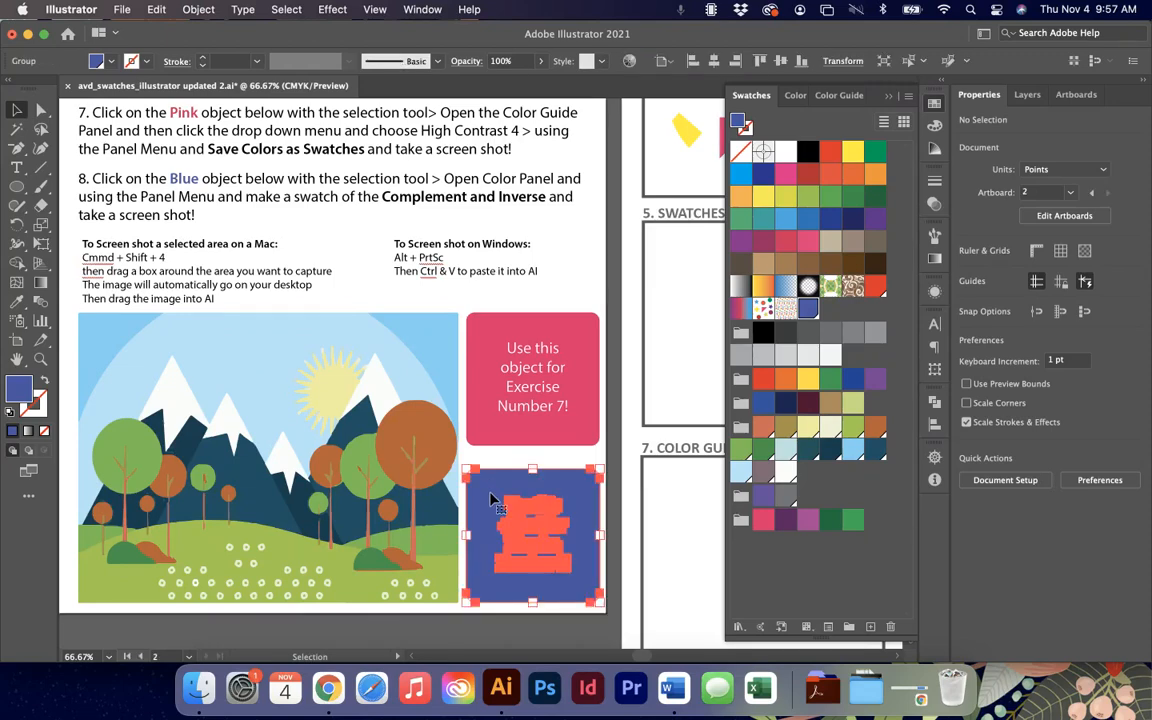
click(493, 495)
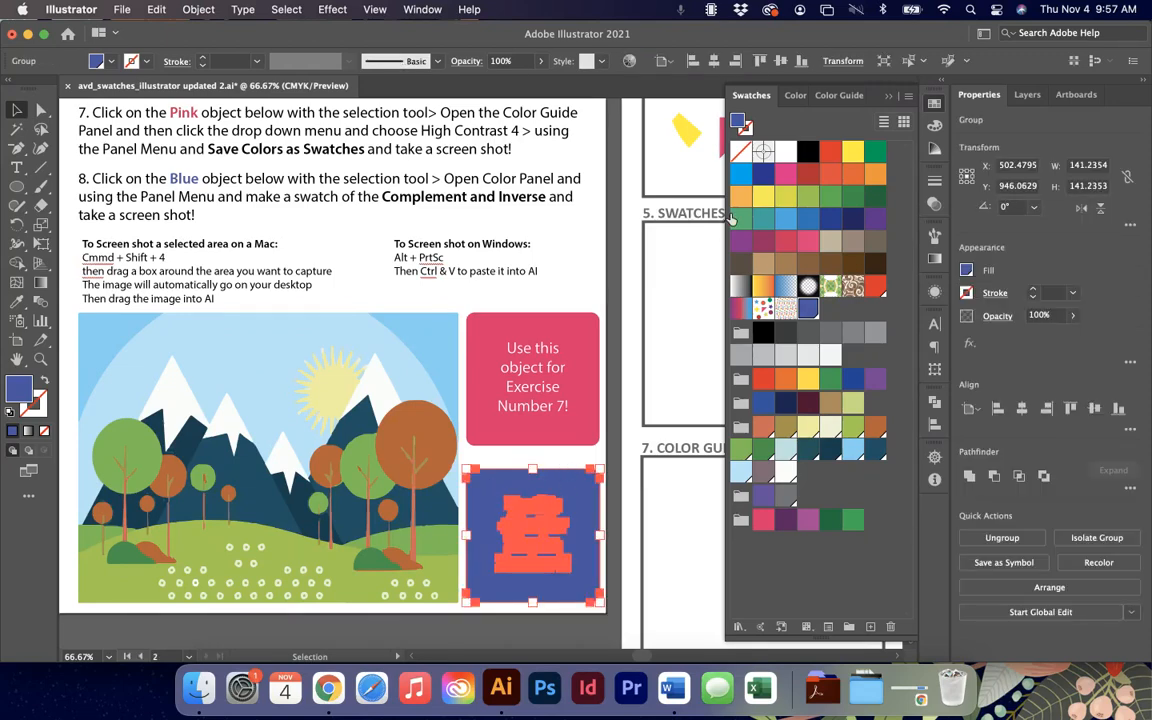
Try to apply Invert and Complement to the blue object's fill color with its global tint still active.
click(797, 96)
click(910, 98)
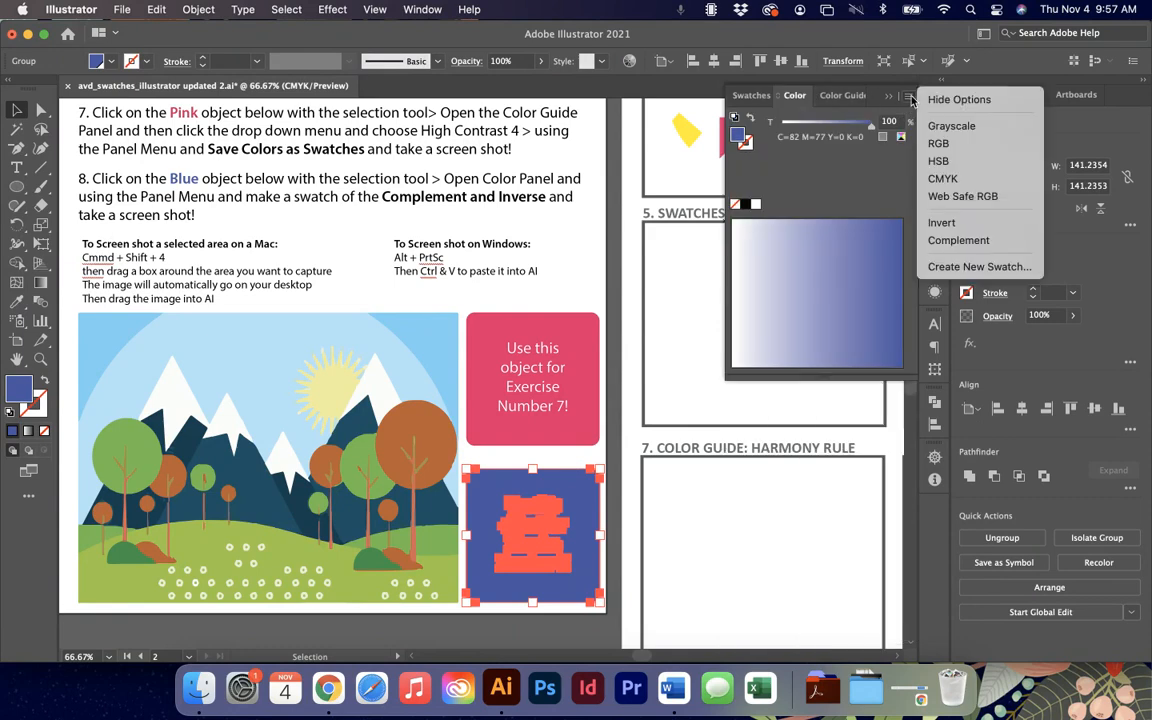
click(932, 223)
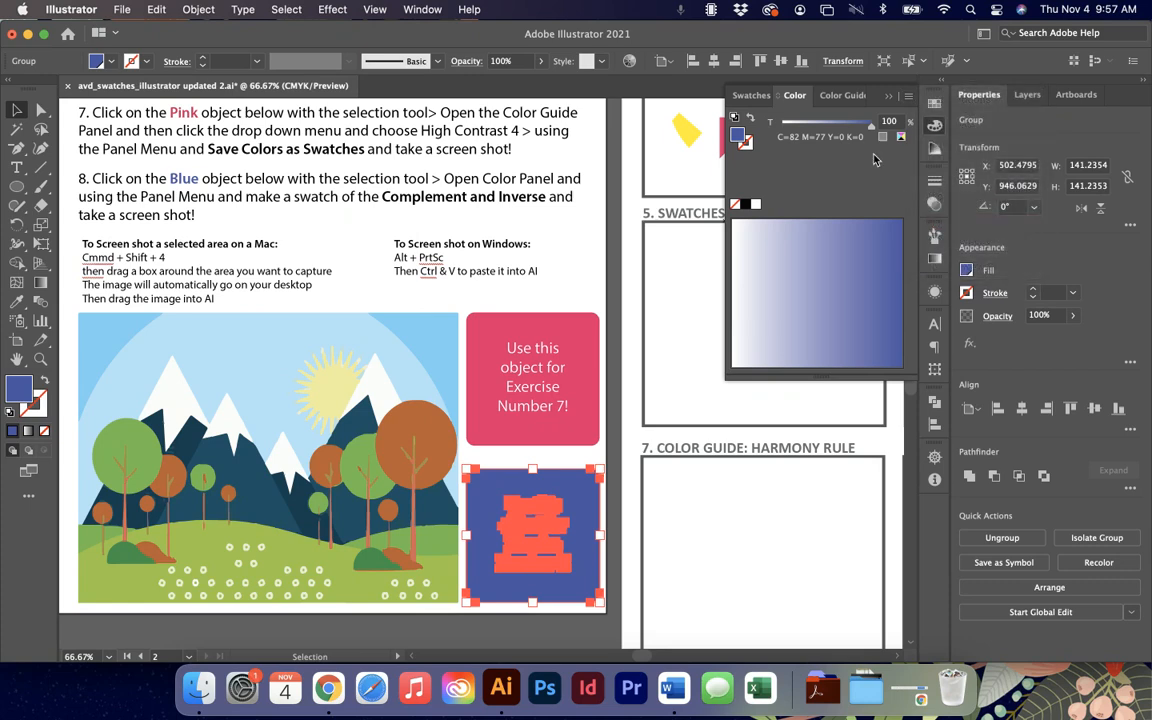
click(908, 96)
click(952, 240)
Switch the blue object's color mode to RGB and invert its fill color.
click(908, 96)
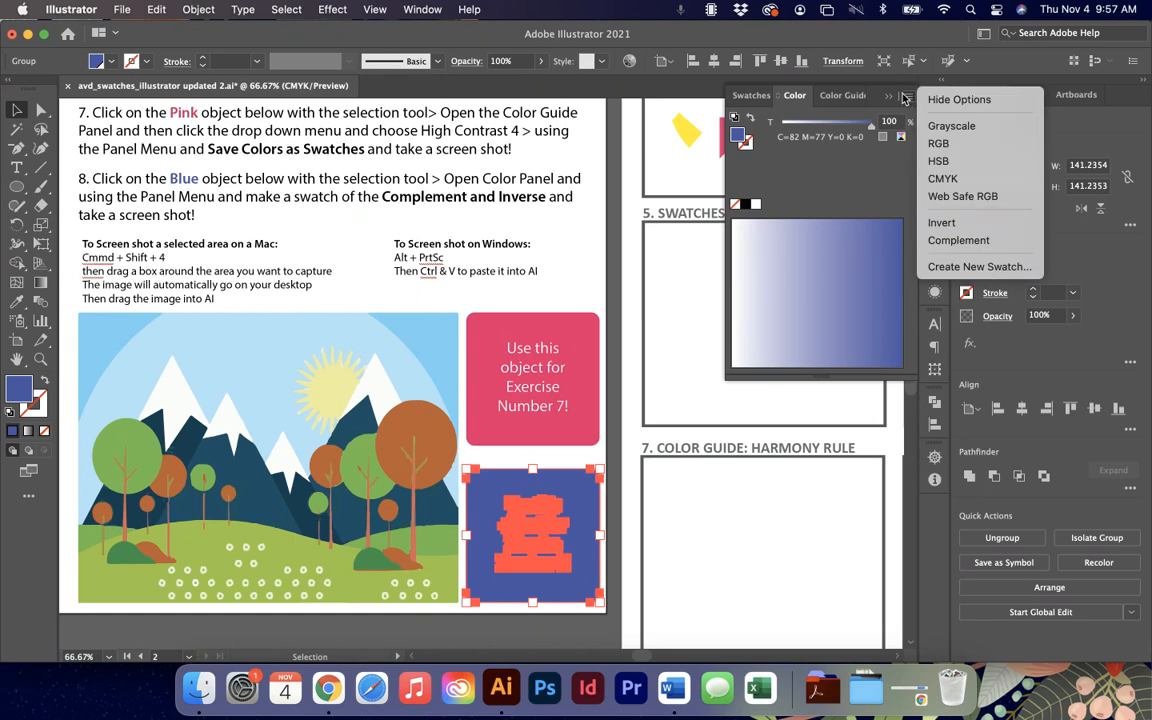
click(938, 143)
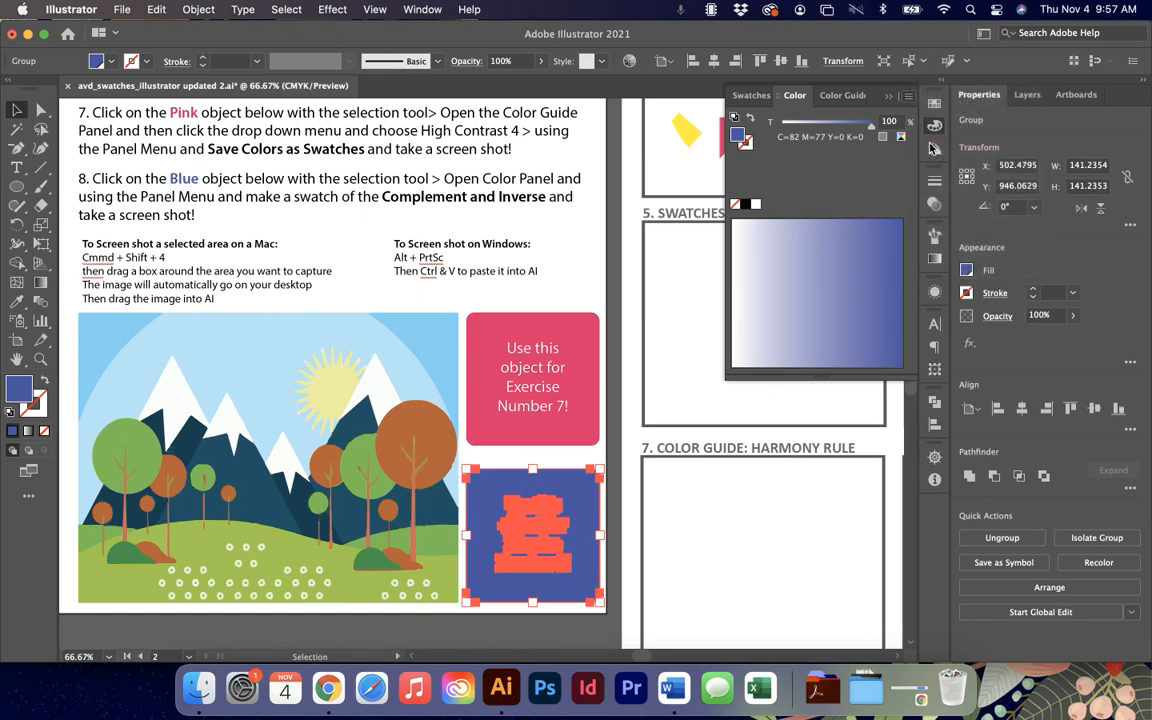
click(908, 97)
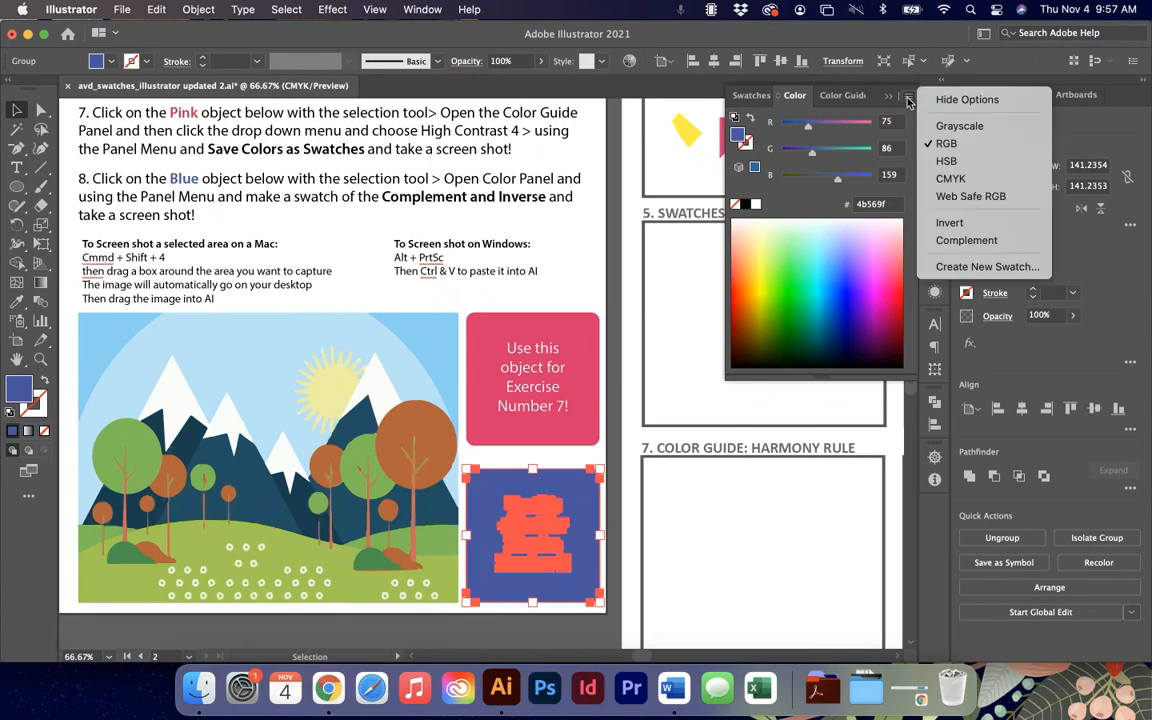
click(945, 223)
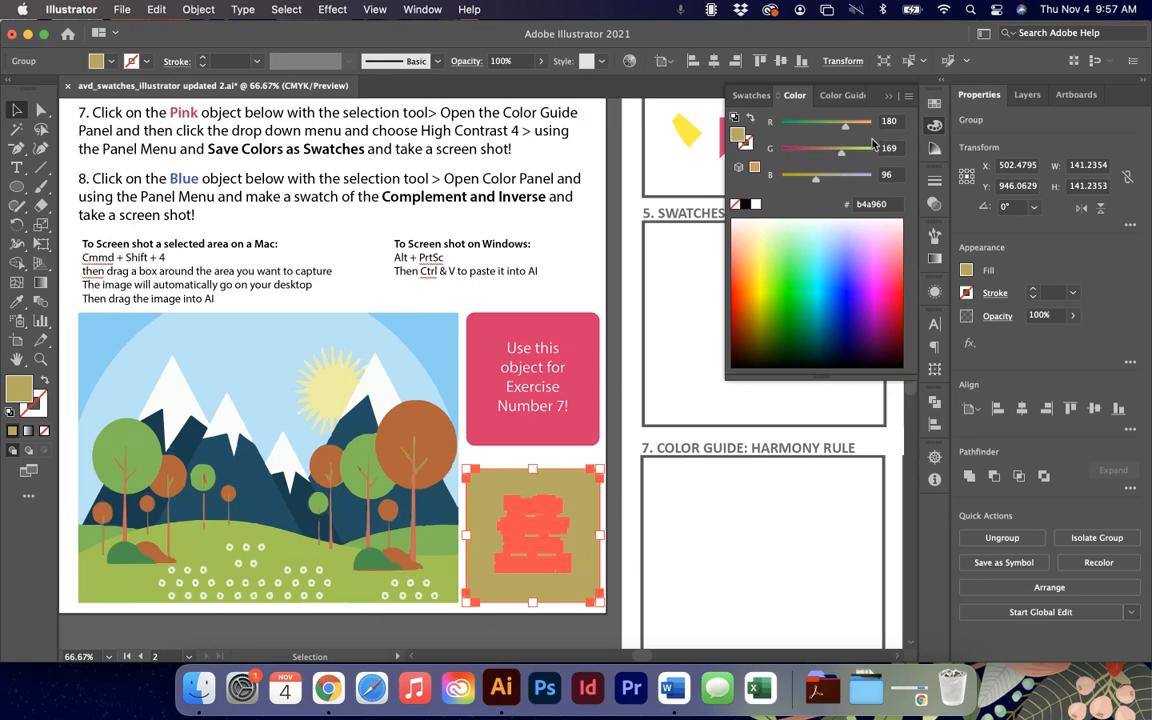
Save the Exercise Number 8 object's inverted tan fill as a global process swatch.
click(752, 96)
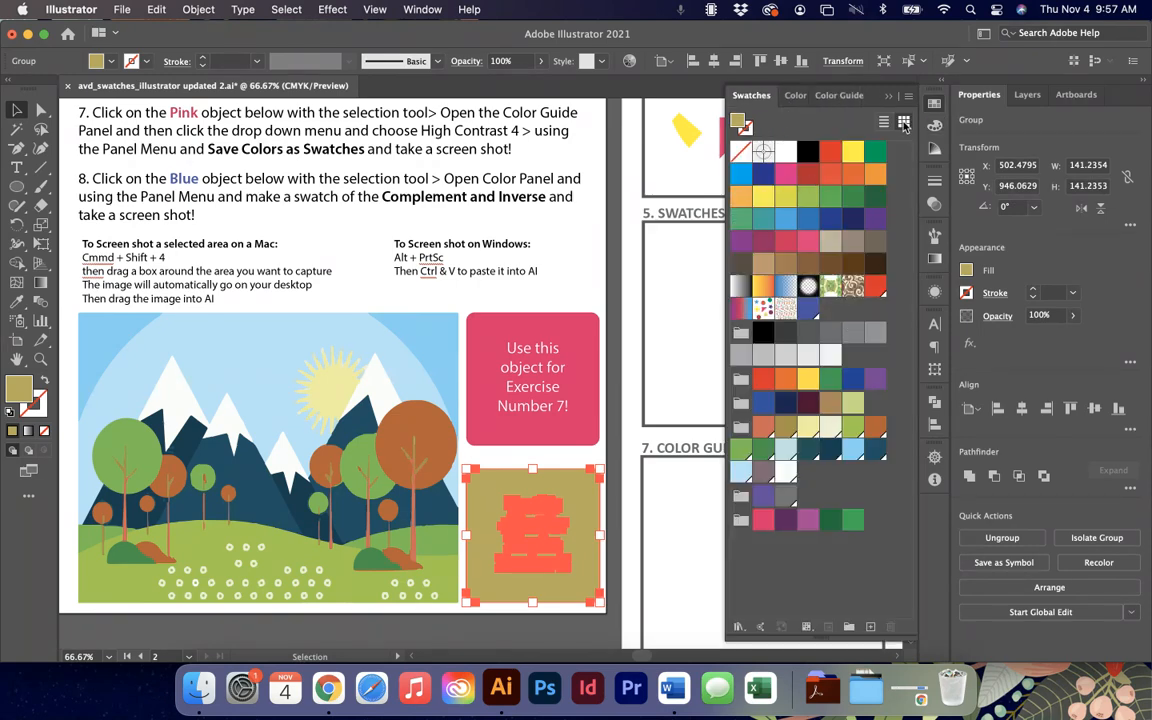
click(870, 627)
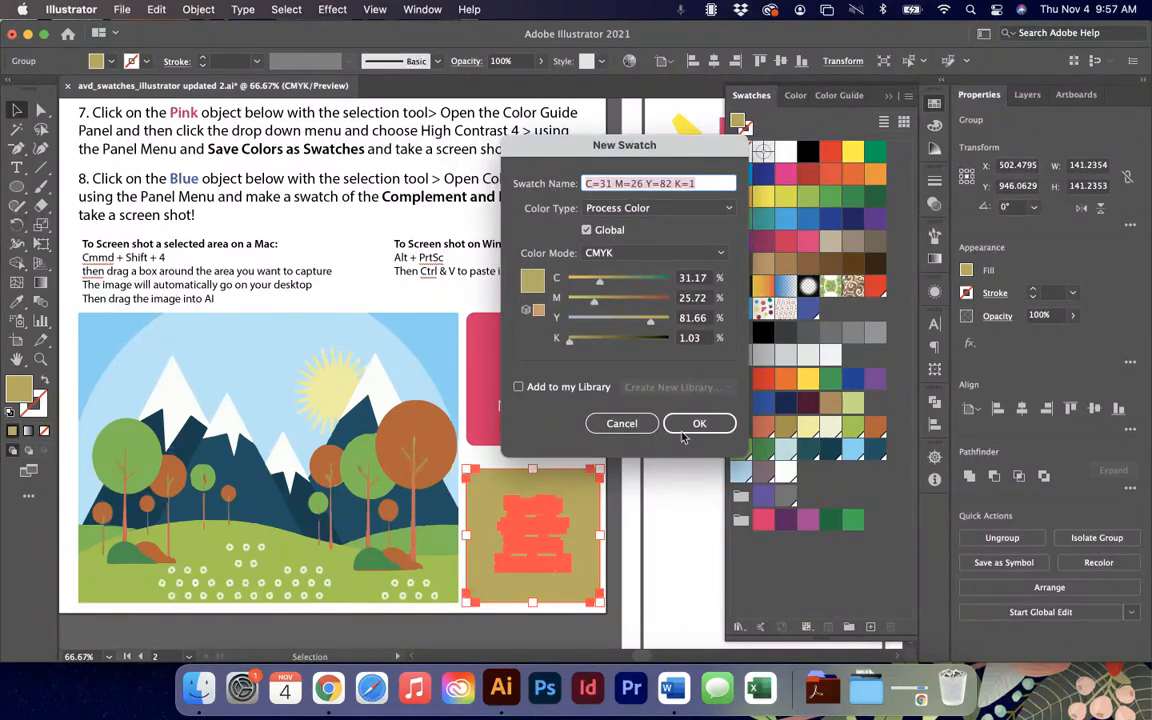
click(697, 424)
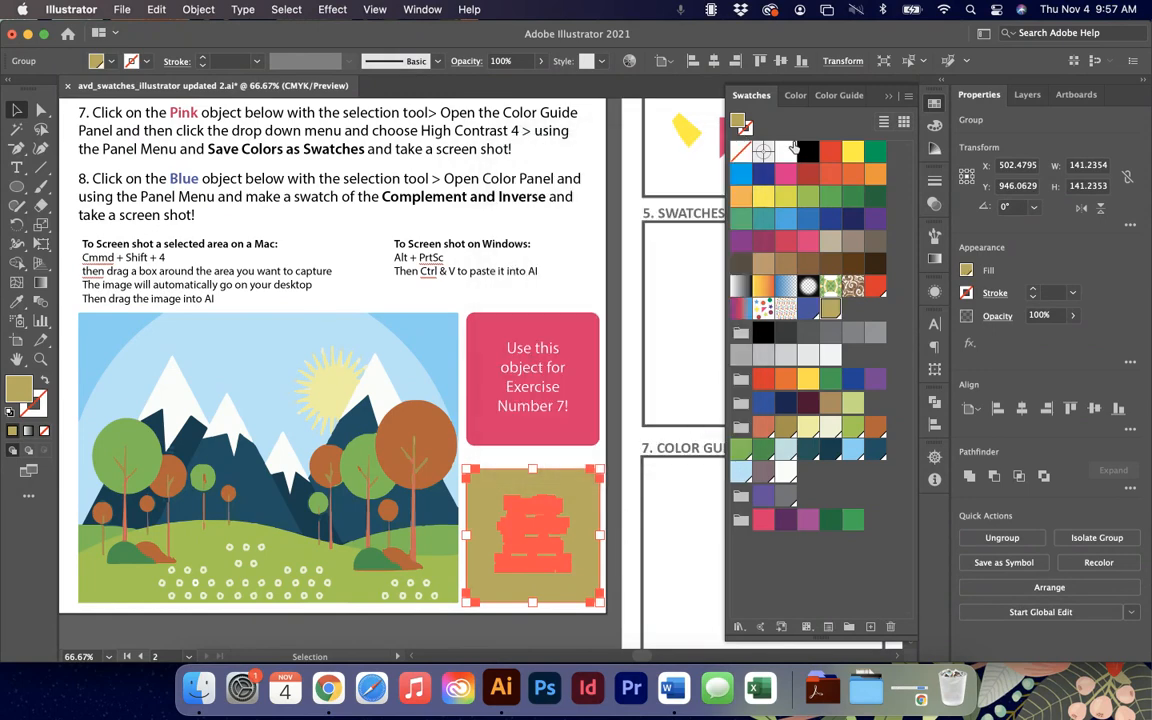
Undo the new tan swatch and the color inversion on the Exercise Number 8 object.
click(794, 96)
click(908, 99)
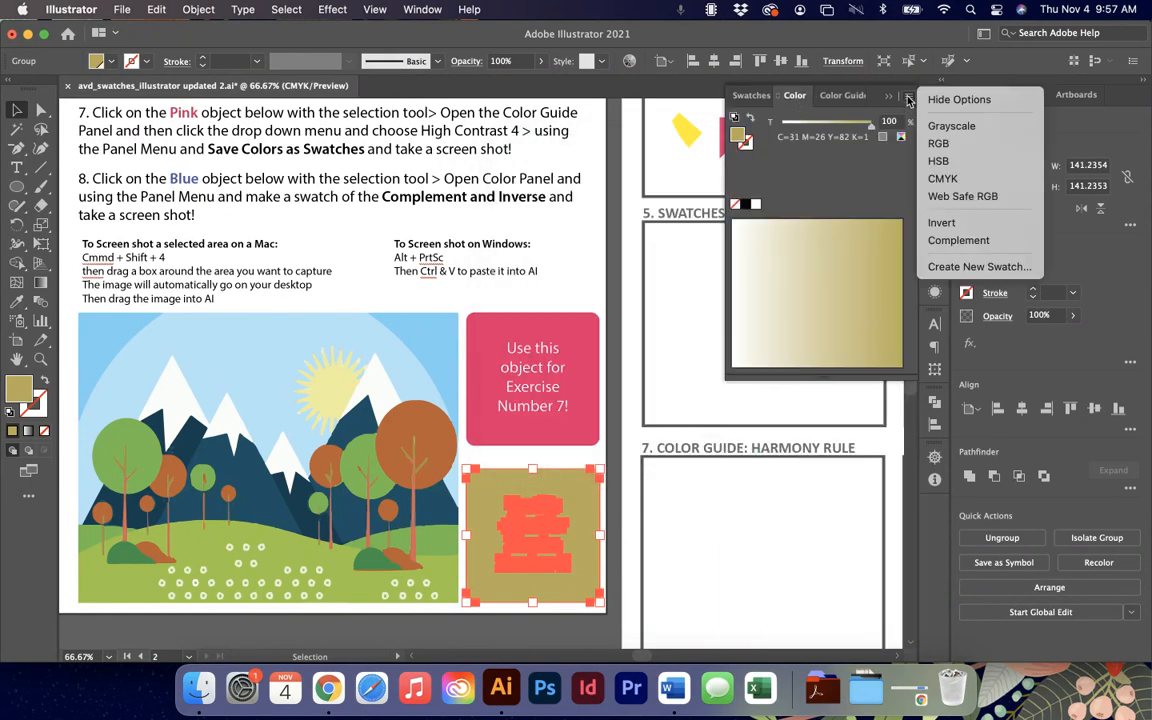
click(915, 129)
click(910, 98)
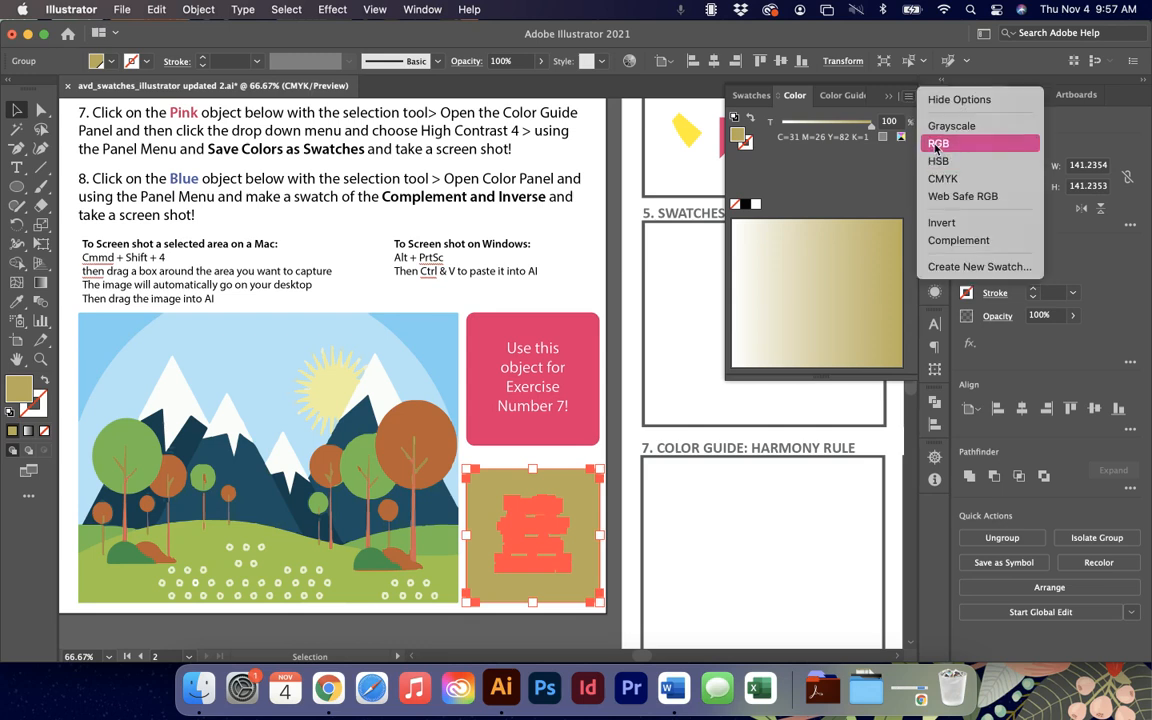
click(779, 202)
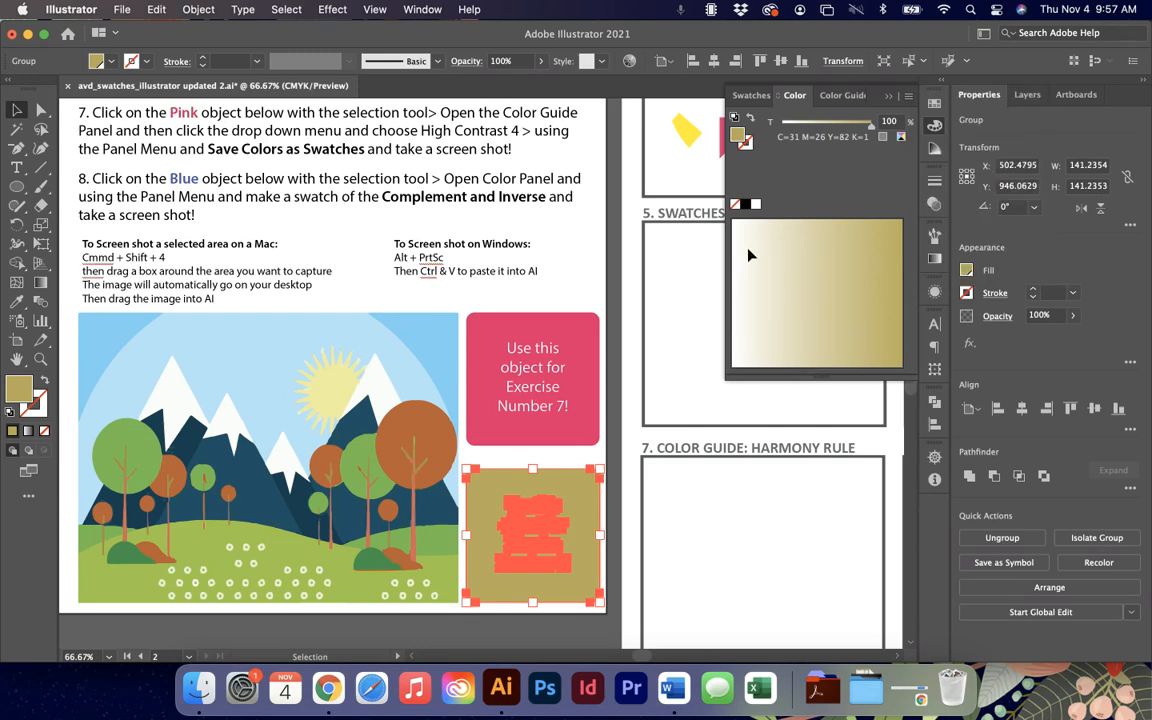
key(super+z)
key(super+z)
click(540, 530)
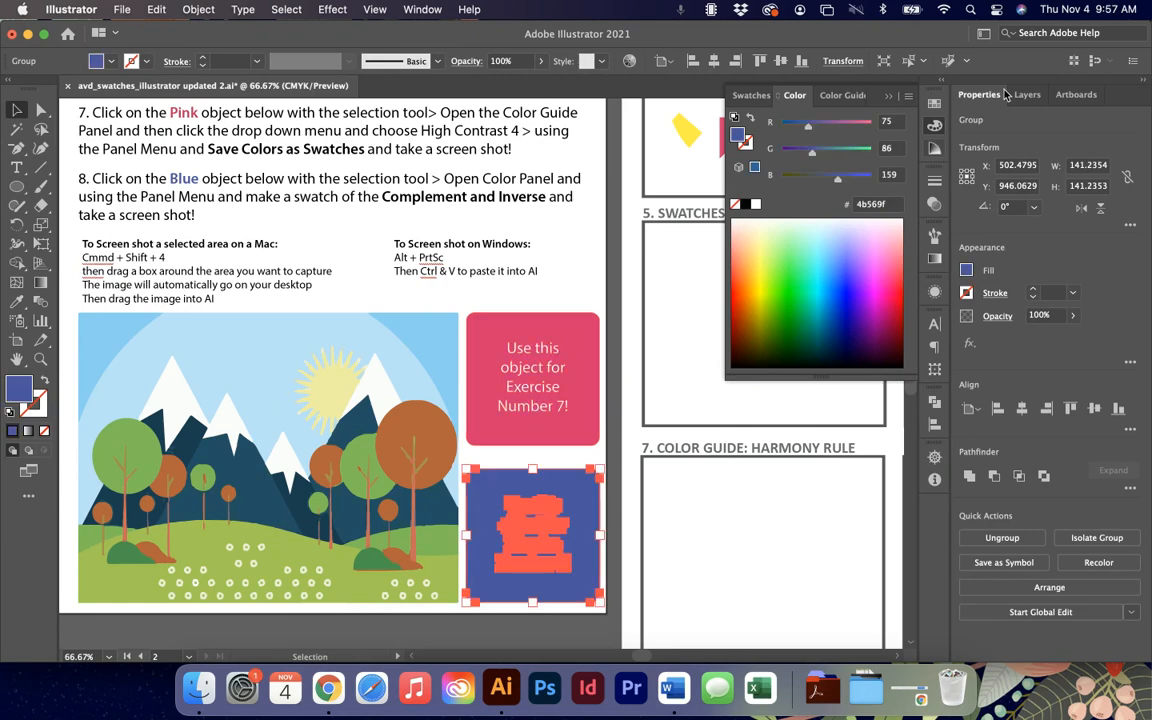
Apply Complement and then Invert to the Exercise Number 8 object's fill, and save the resulting color as a global swatch.
click(908, 95)
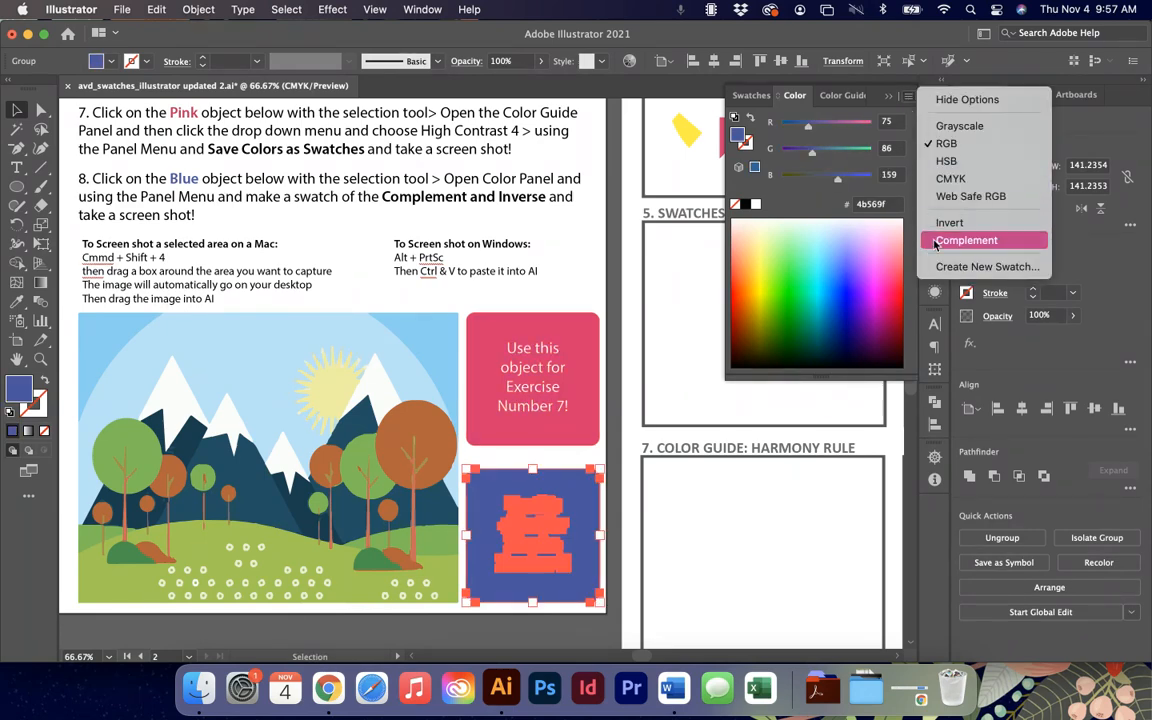
click(936, 241)
click(908, 95)
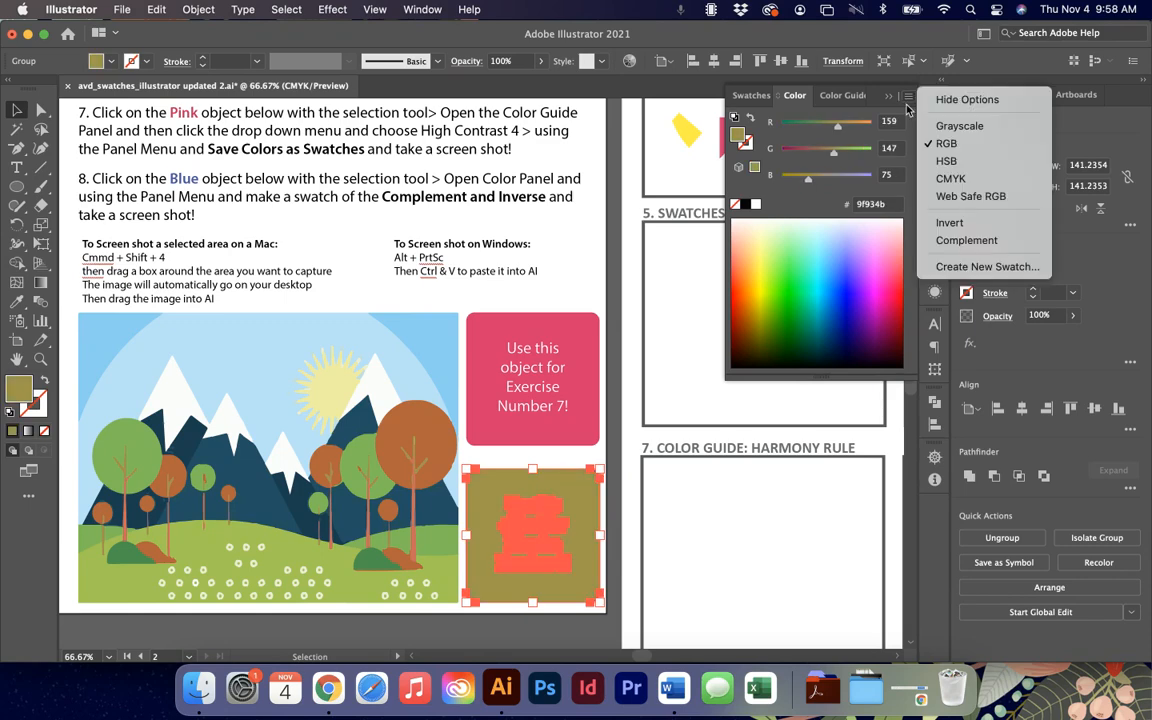
click(937, 224)
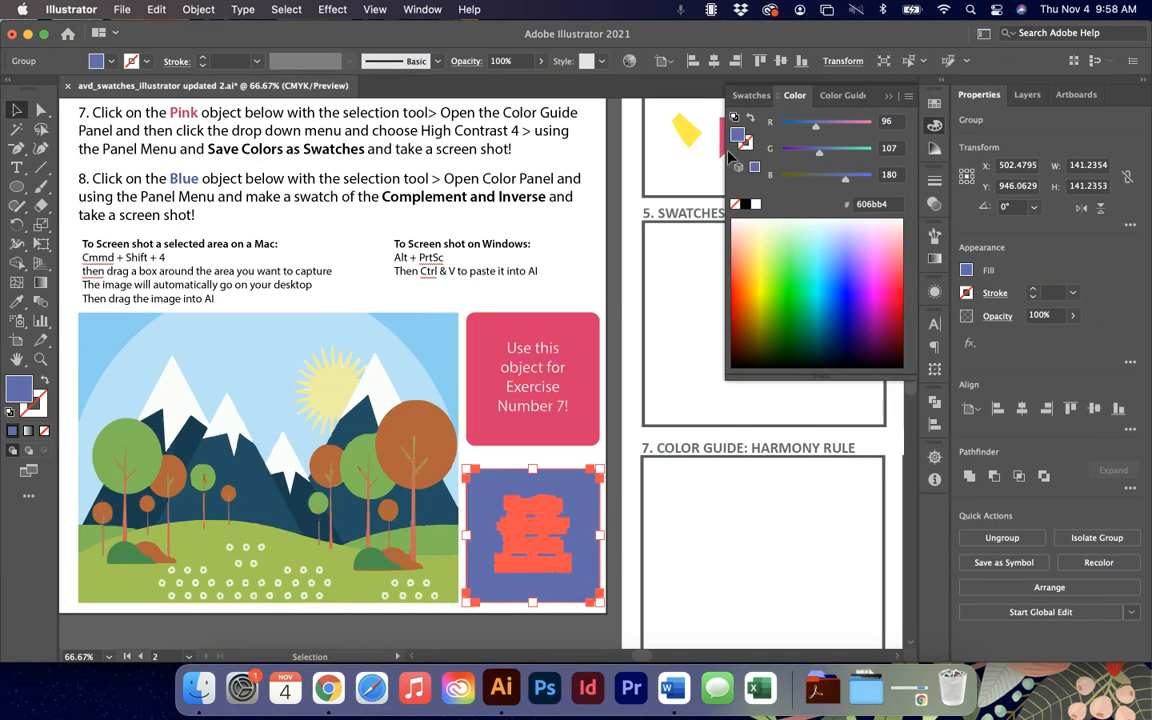
click(752, 95)
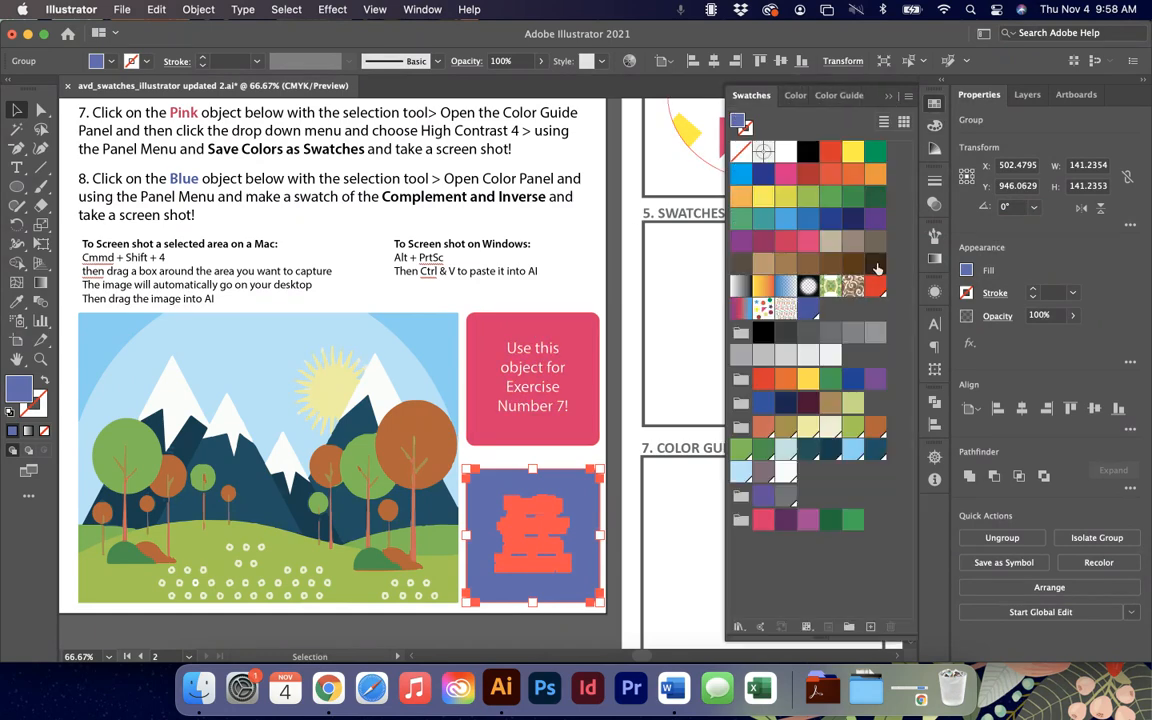
click(849, 626)
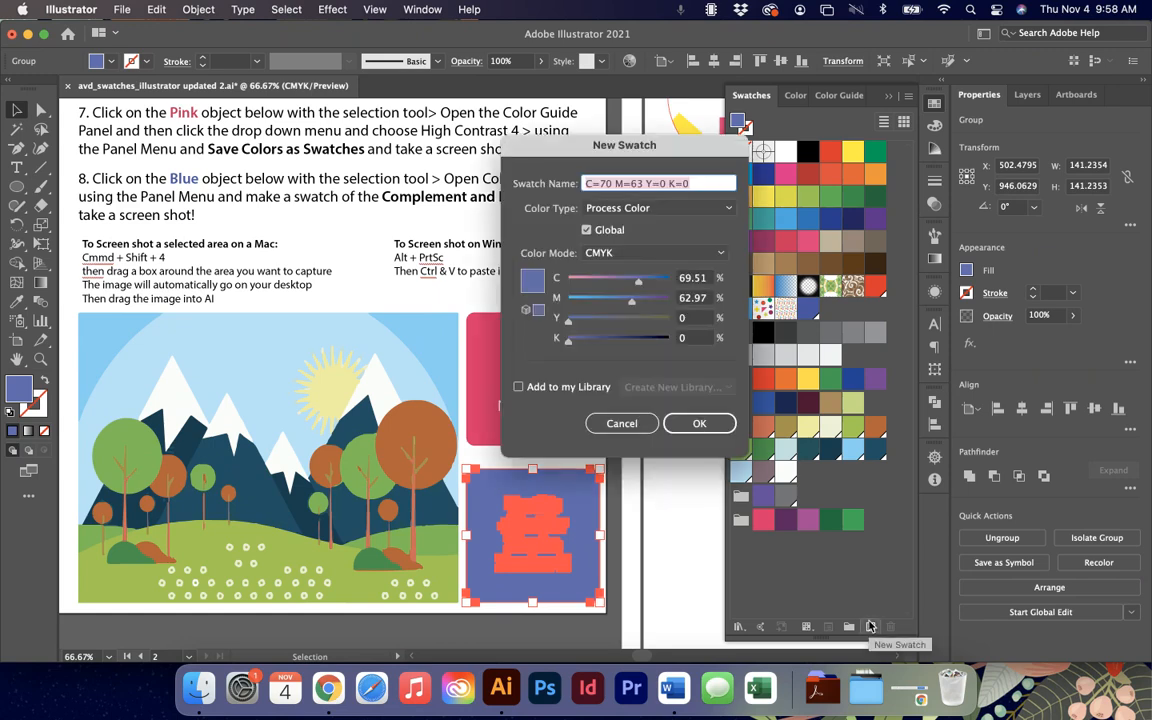
click(699, 423)
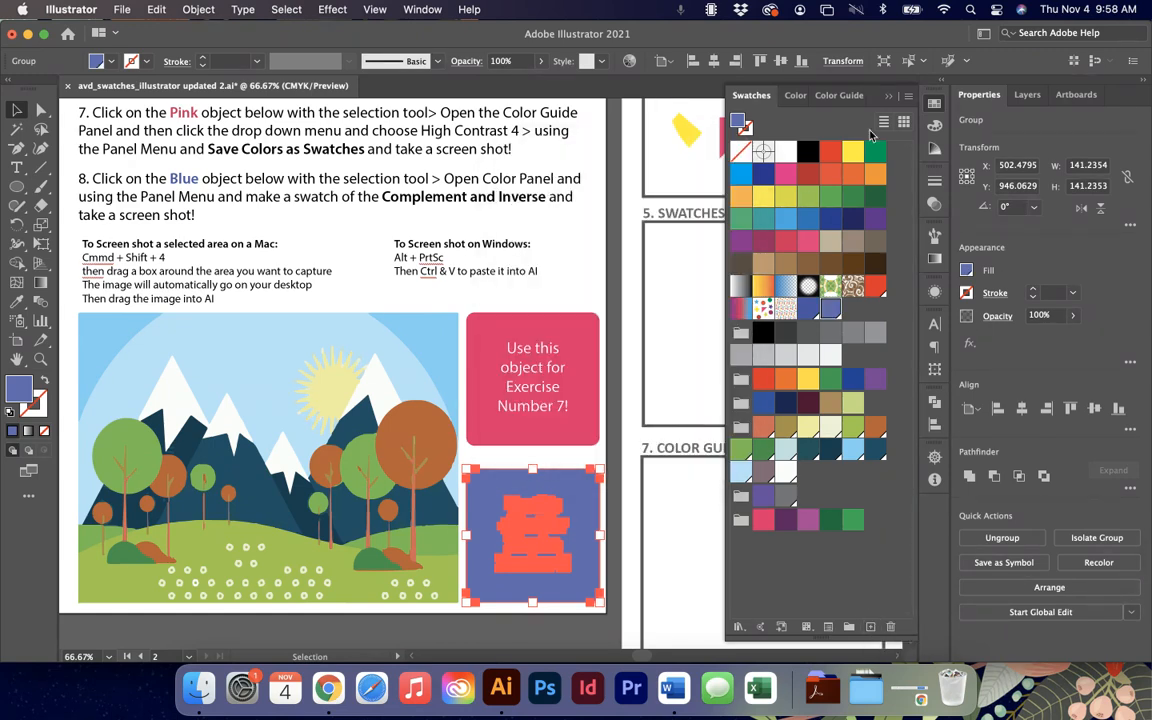
Reapply the original darker blue swatch to the Exercise Number 8 object.
click(909, 96)
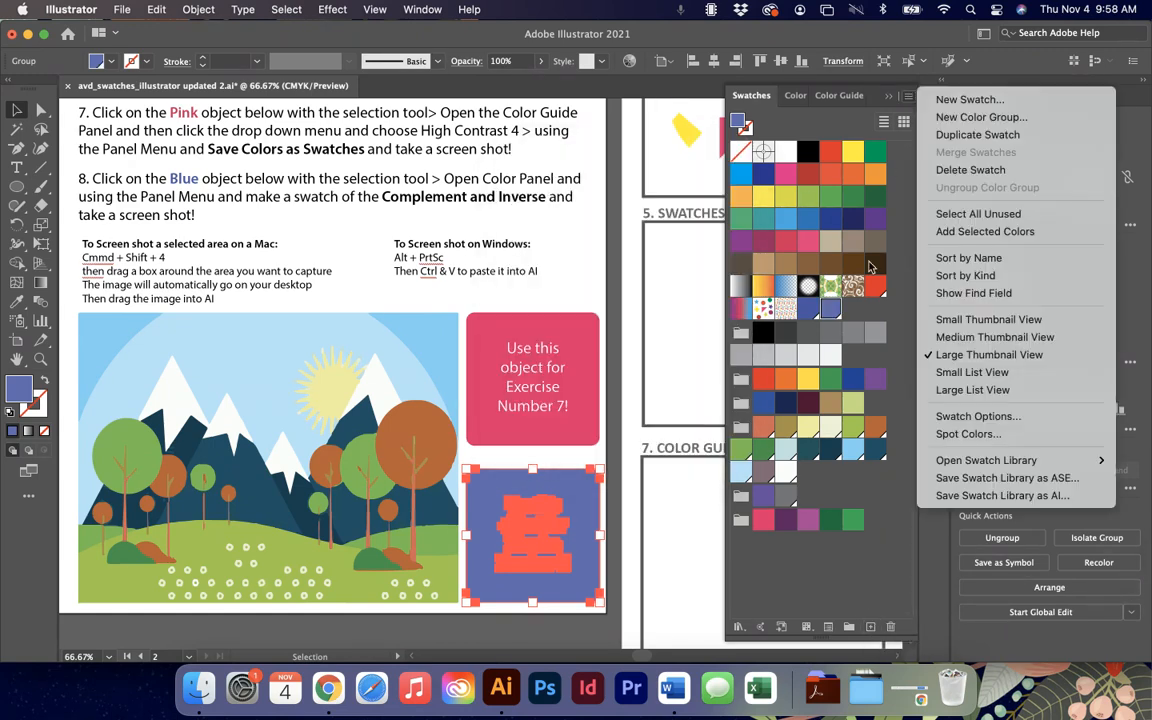
click(813, 309)
click(804, 312)
click(909, 96)
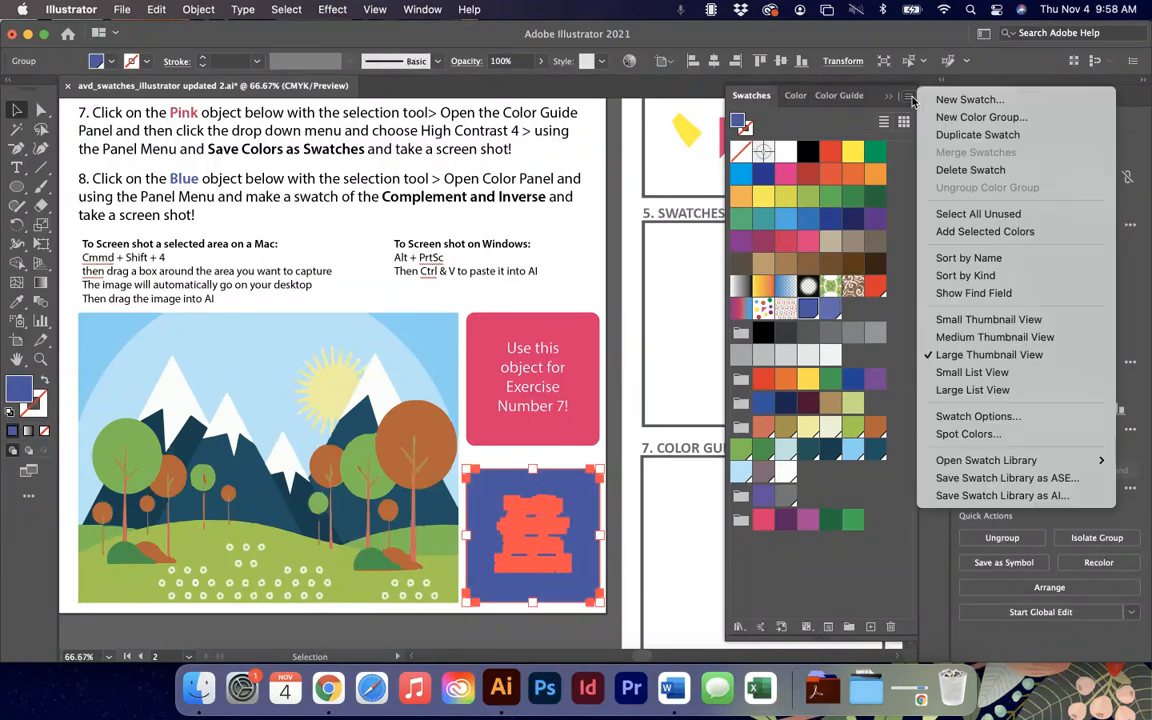
click(797, 103)
click(795, 97)
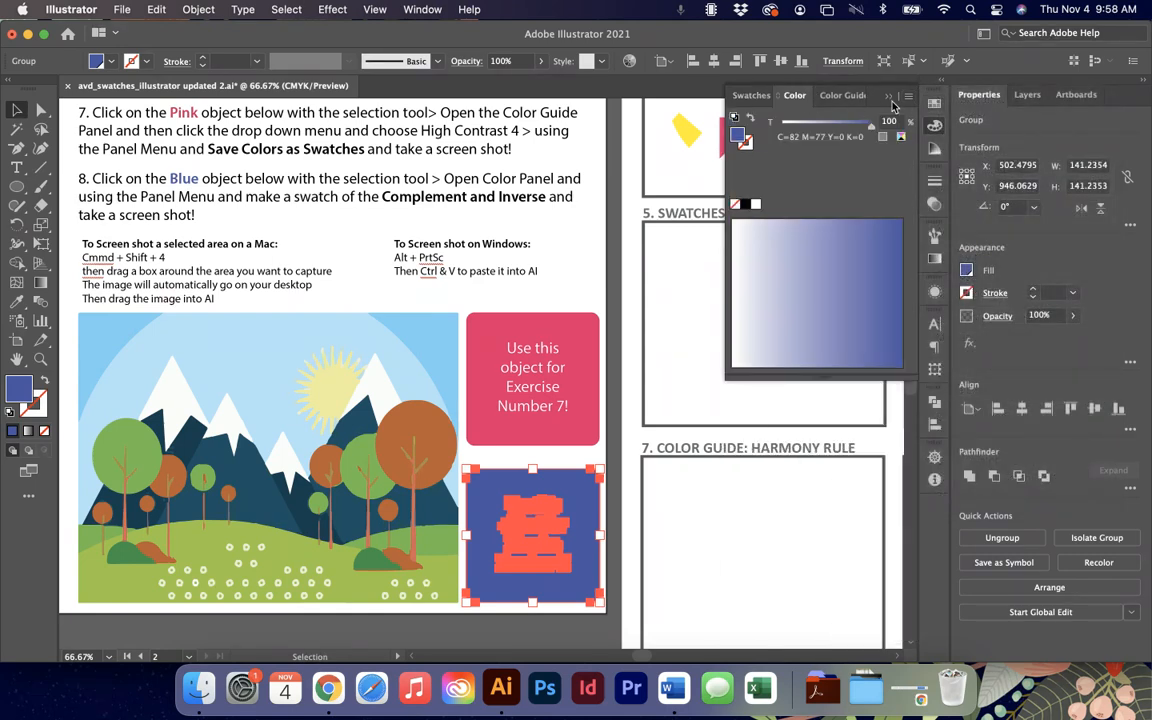
click(909, 96)
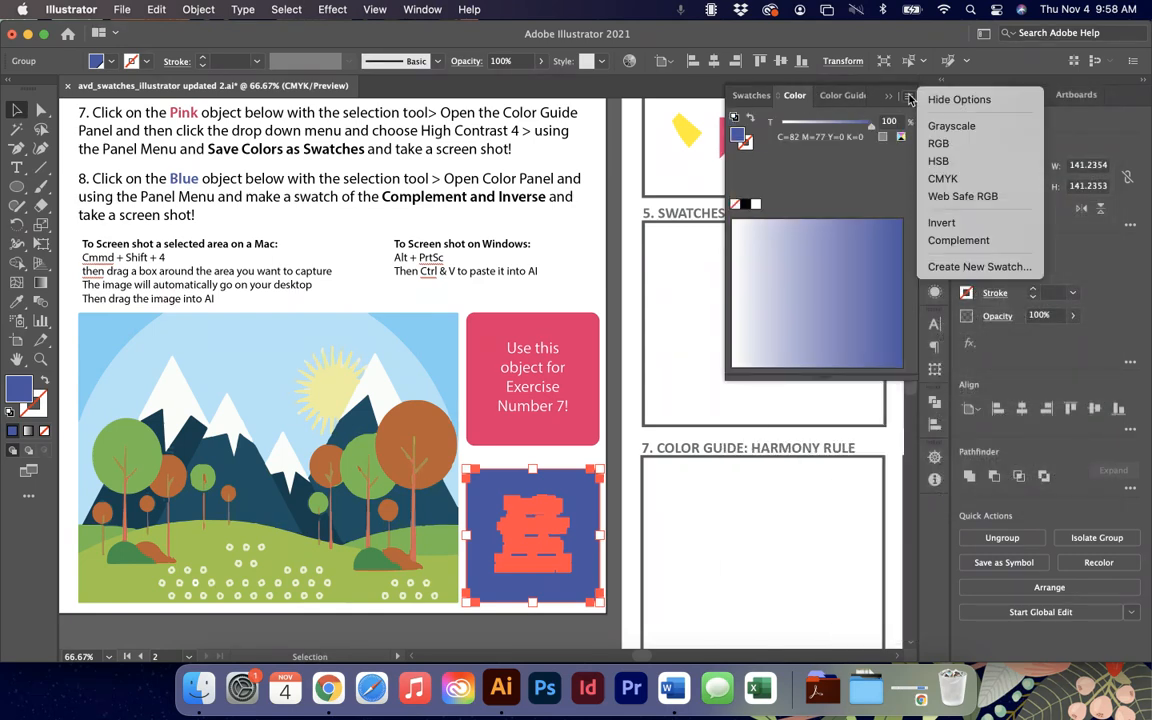
click(952, 234)
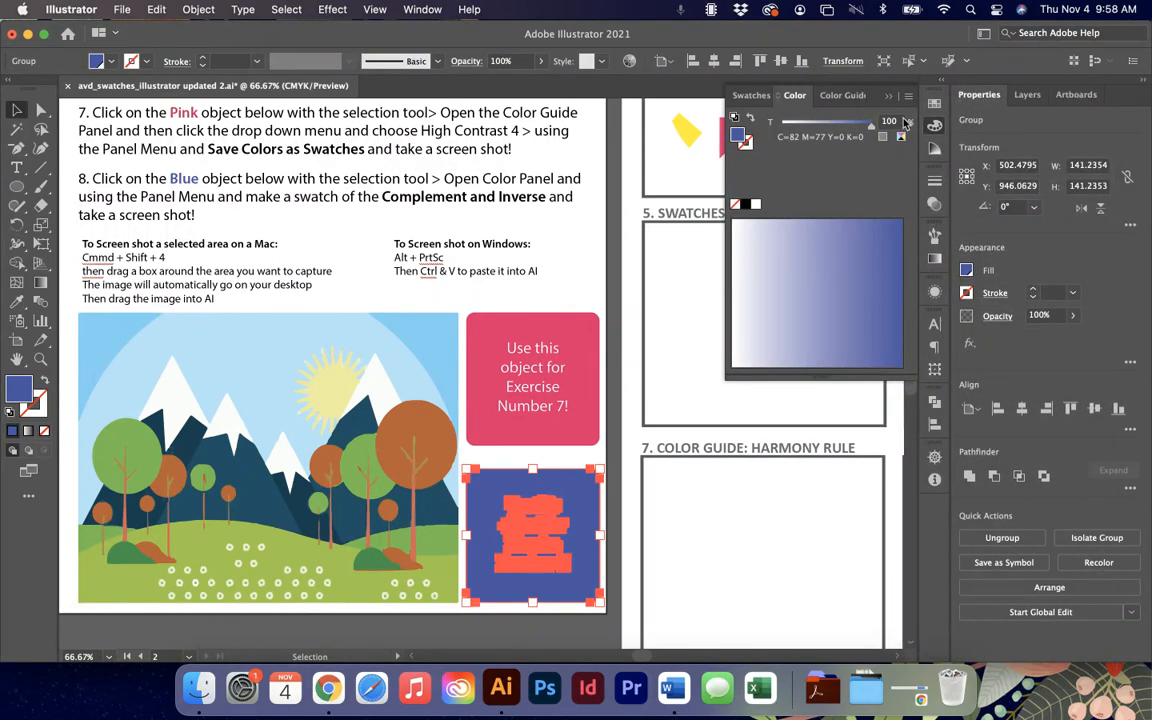
Invert the blue object's fill in RGB mode and save the resulting tan color as a global process swatch.
click(908, 96)
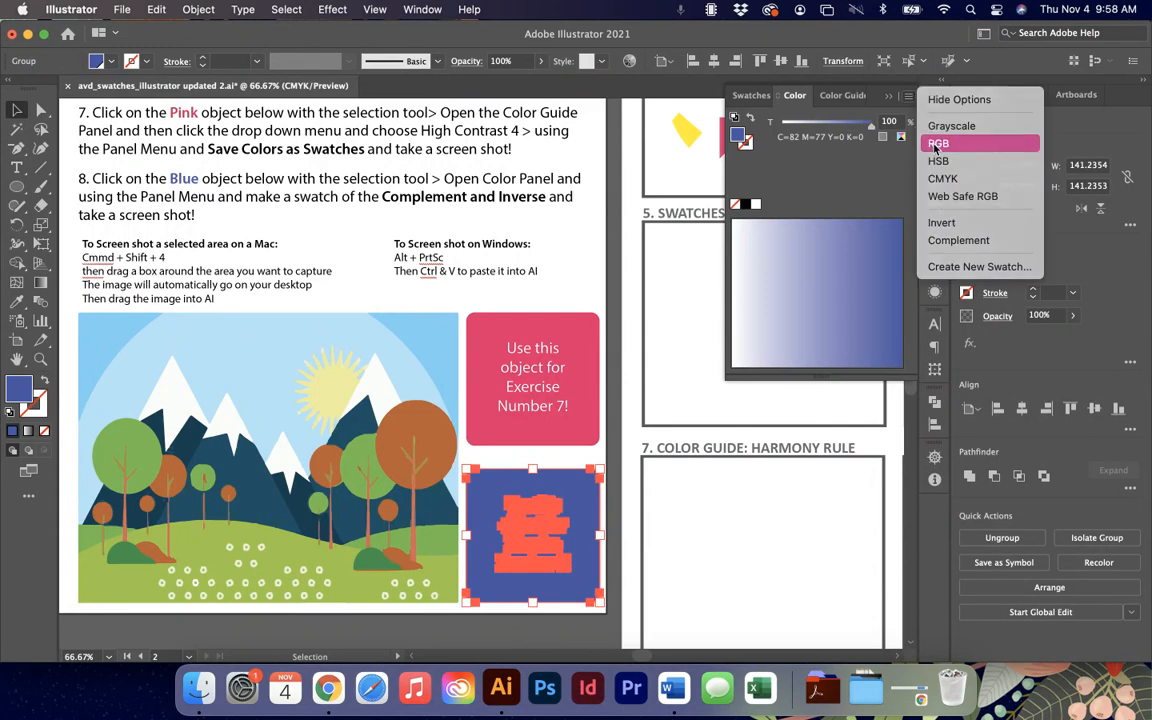
click(938, 144)
click(908, 96)
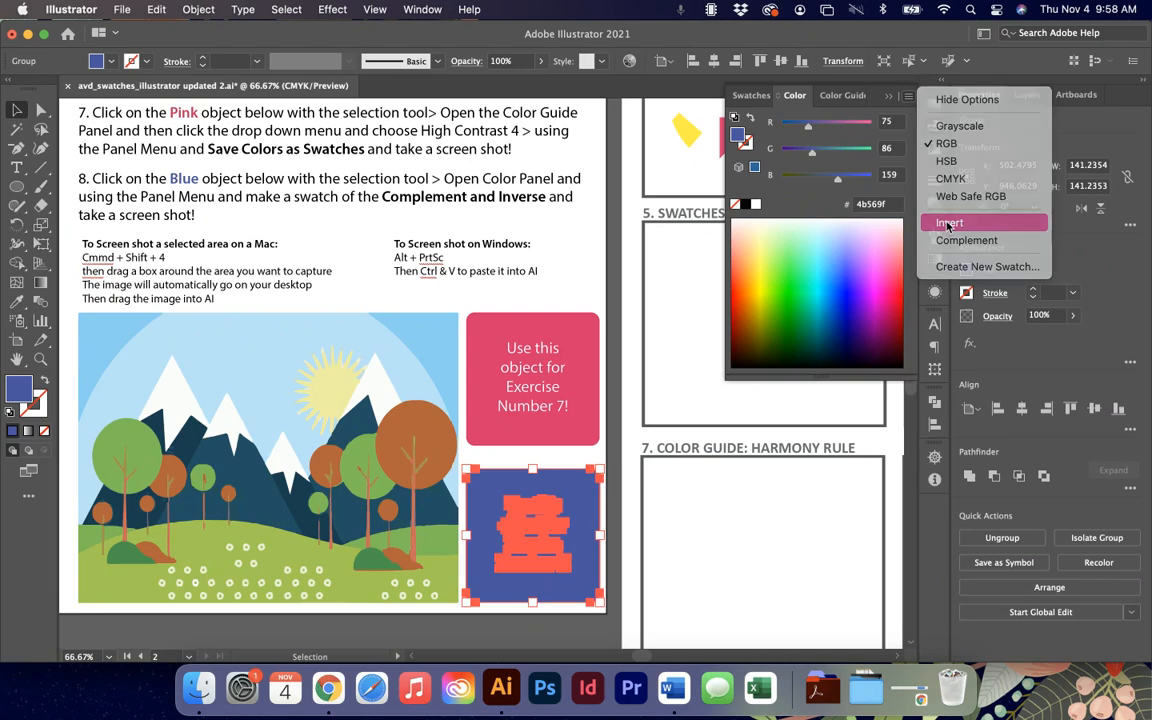
click(948, 223)
click(935, 106)
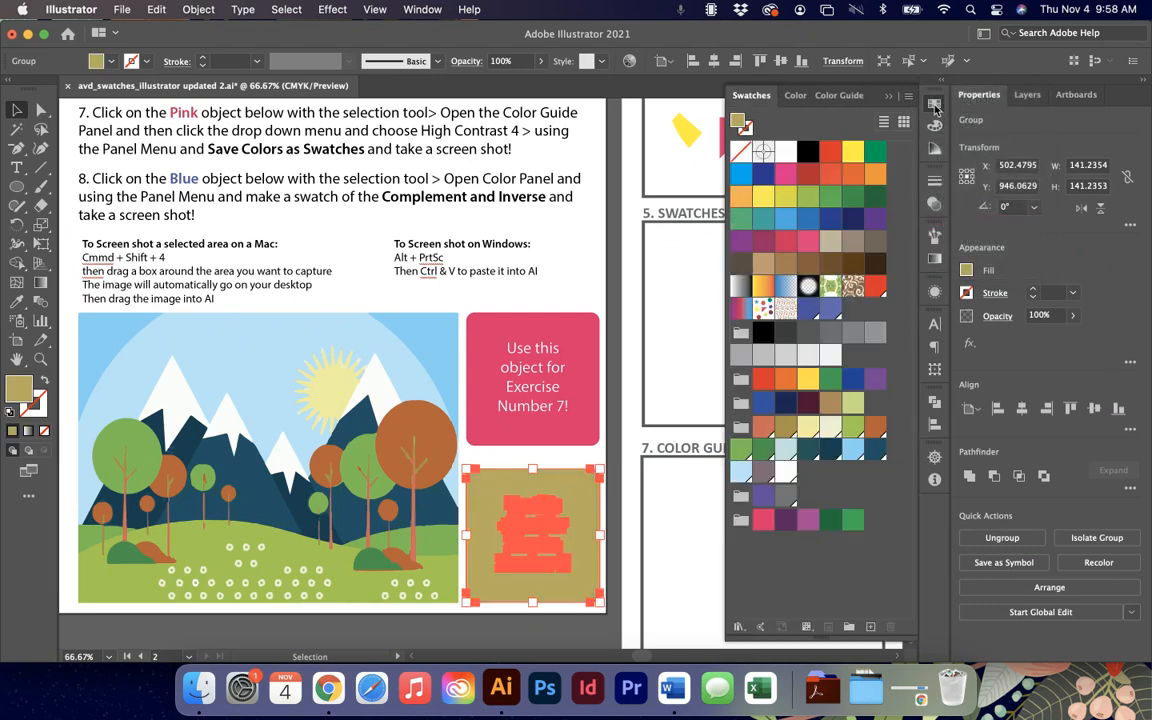
click(871, 627)
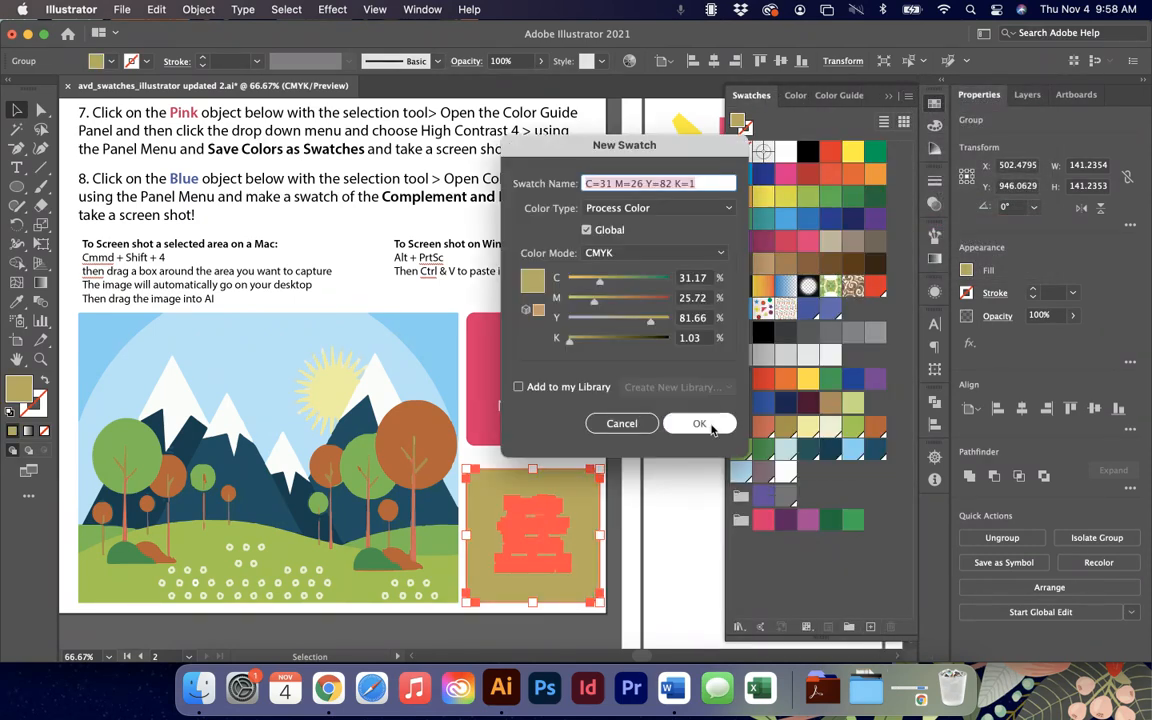
click(699, 424)
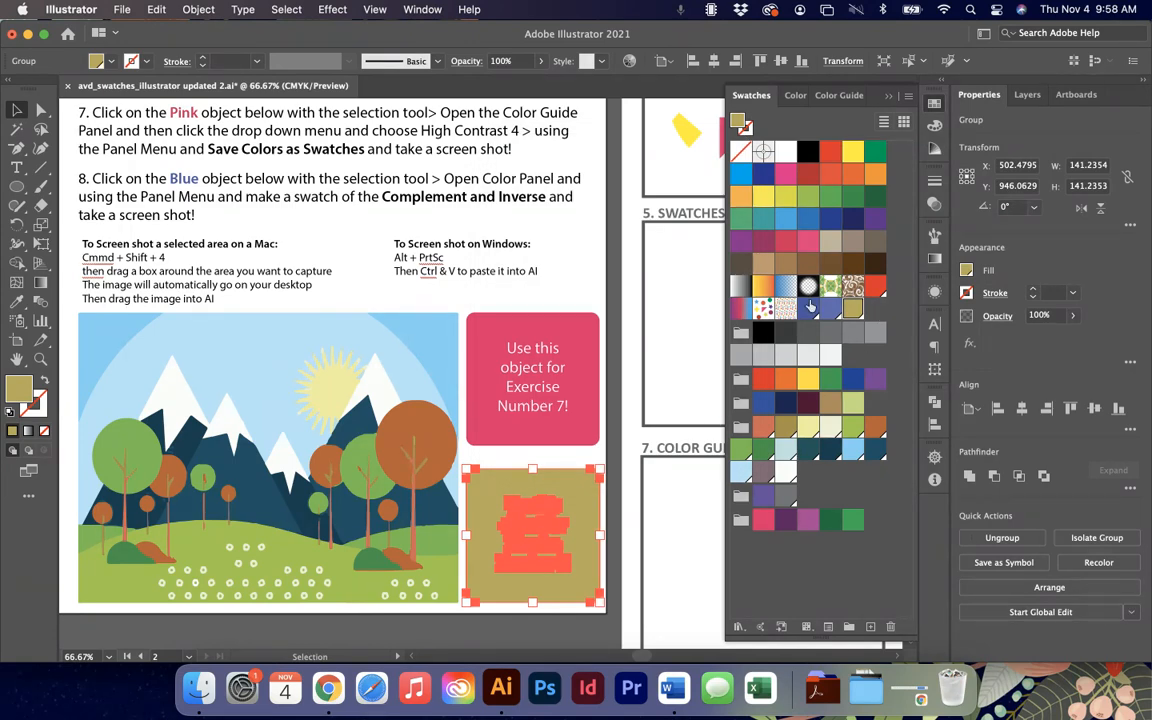
Create a color group from the selected artwork with process colors converted to global, and move the loose blue and tan swatches into it.
click(849, 628)
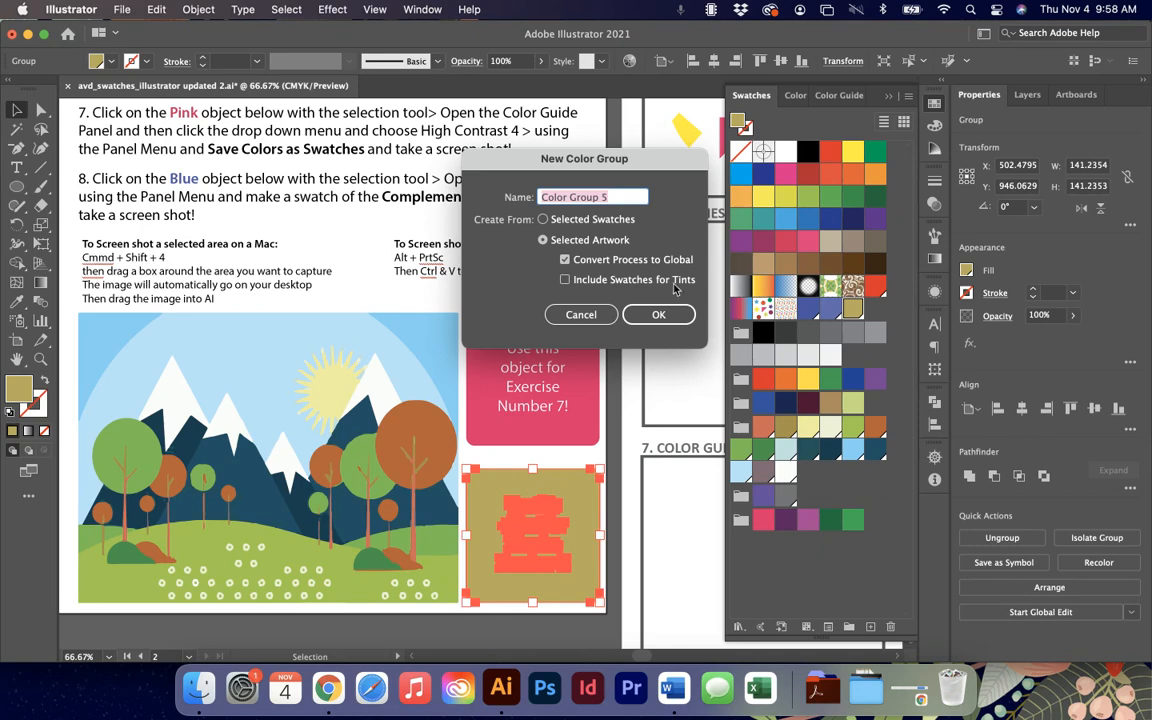
click(652, 314)
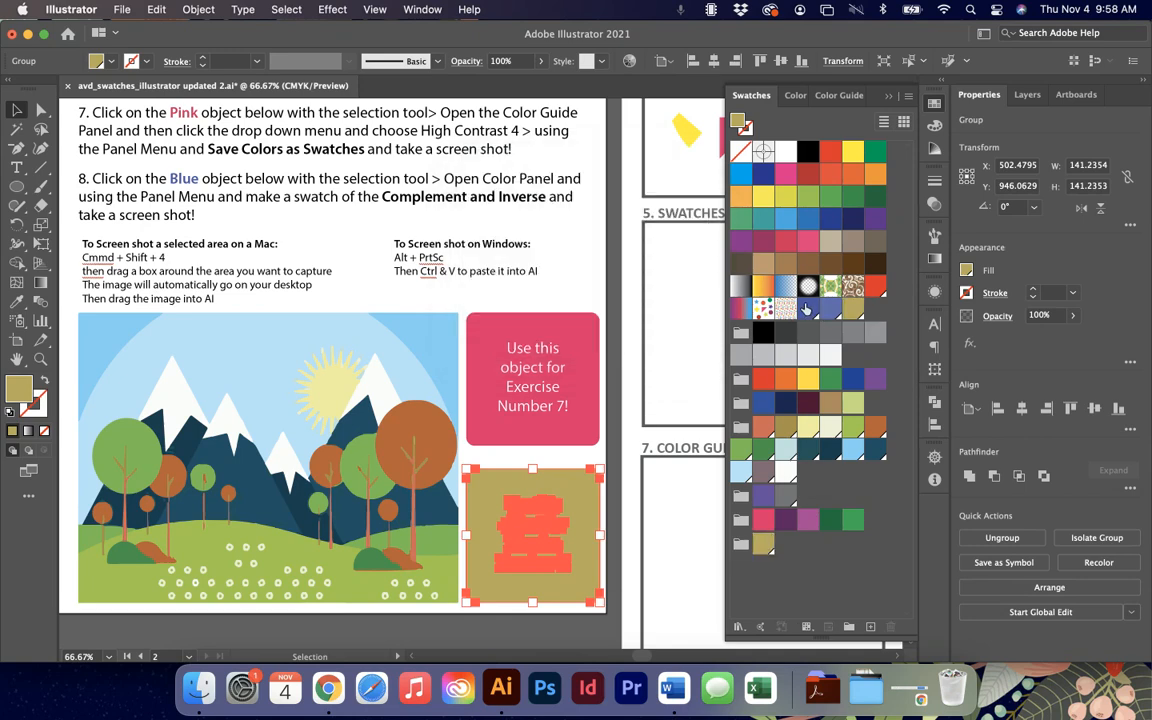
click(816, 308)
drag(820, 308, 760, 545)
Delete the duplicate tan swatch from the end of the new color group and deselect the artwork.
click(830, 543)
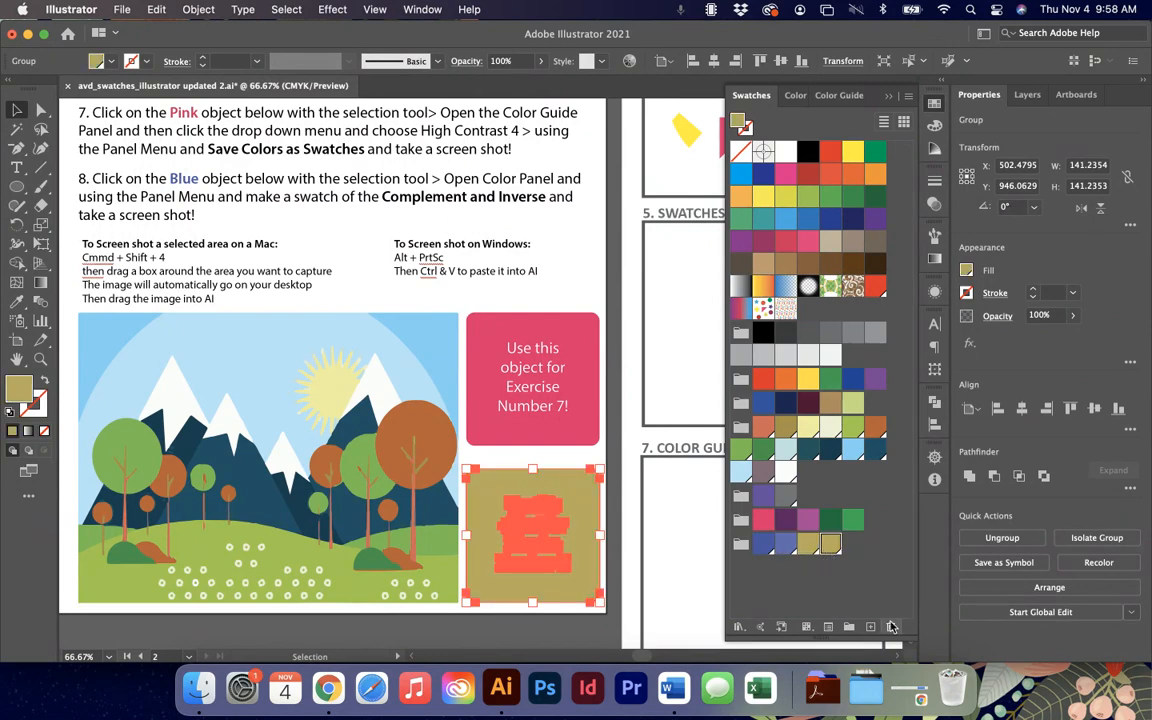
click(891, 627)
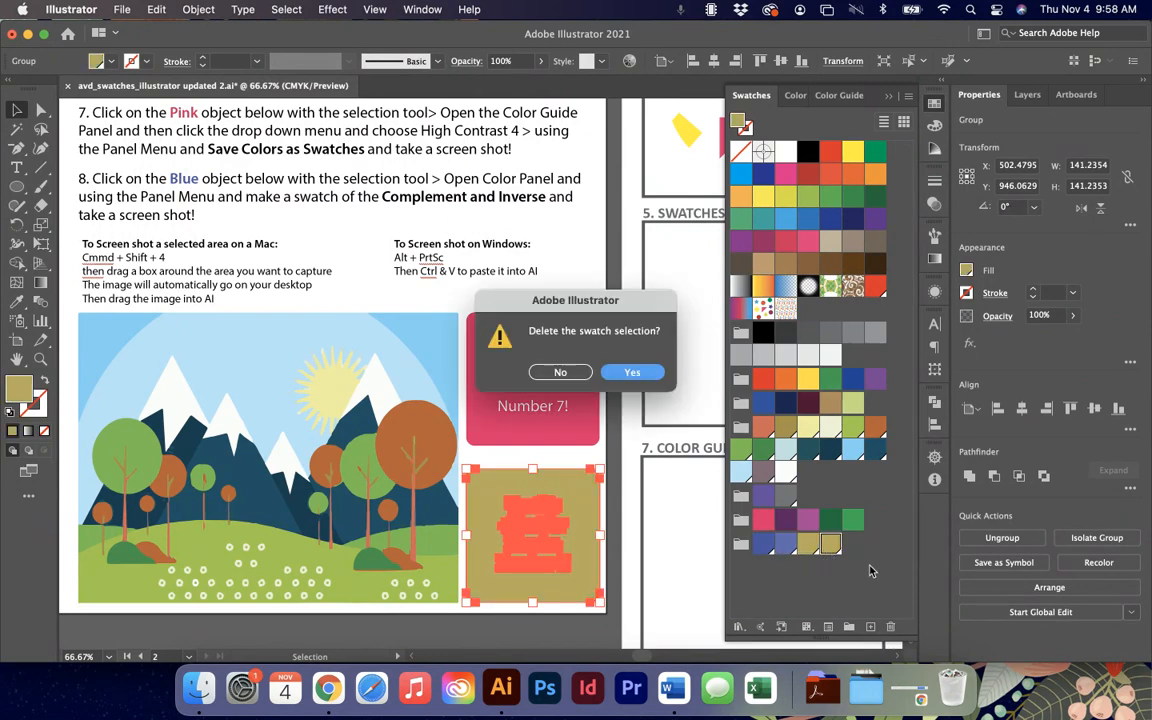
click(627, 370)
click(650, 237)
click(675, 278)
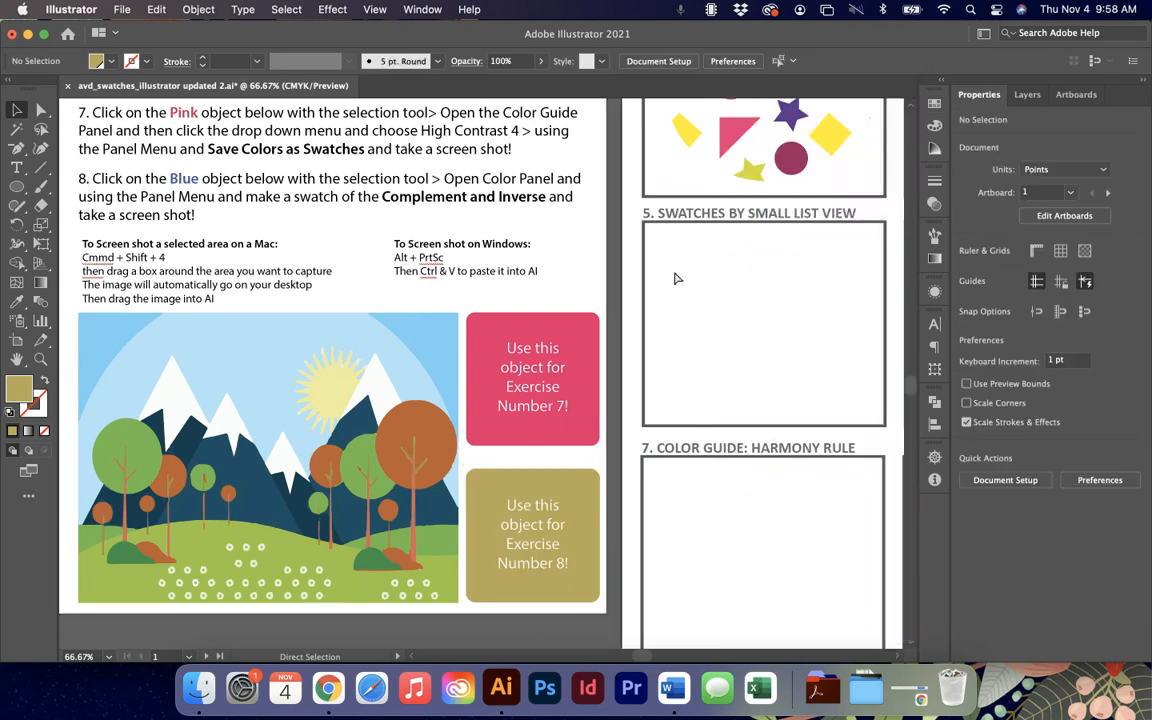
Review the swatch and color tools, including the Color Guide's harmony rules, alongside the whole worksheet.
key(super+minus)
key(super+minus)
key(super+minus)
scroll(676, 279, up, 2)
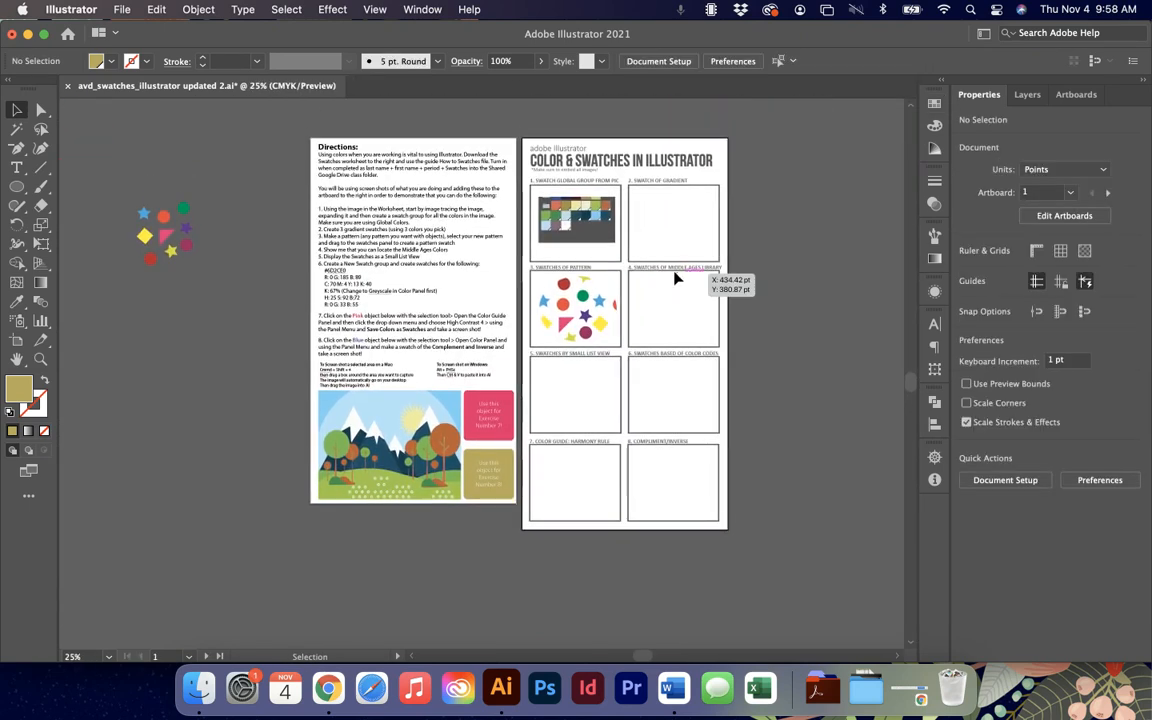
scroll(676, 279, down, 1)
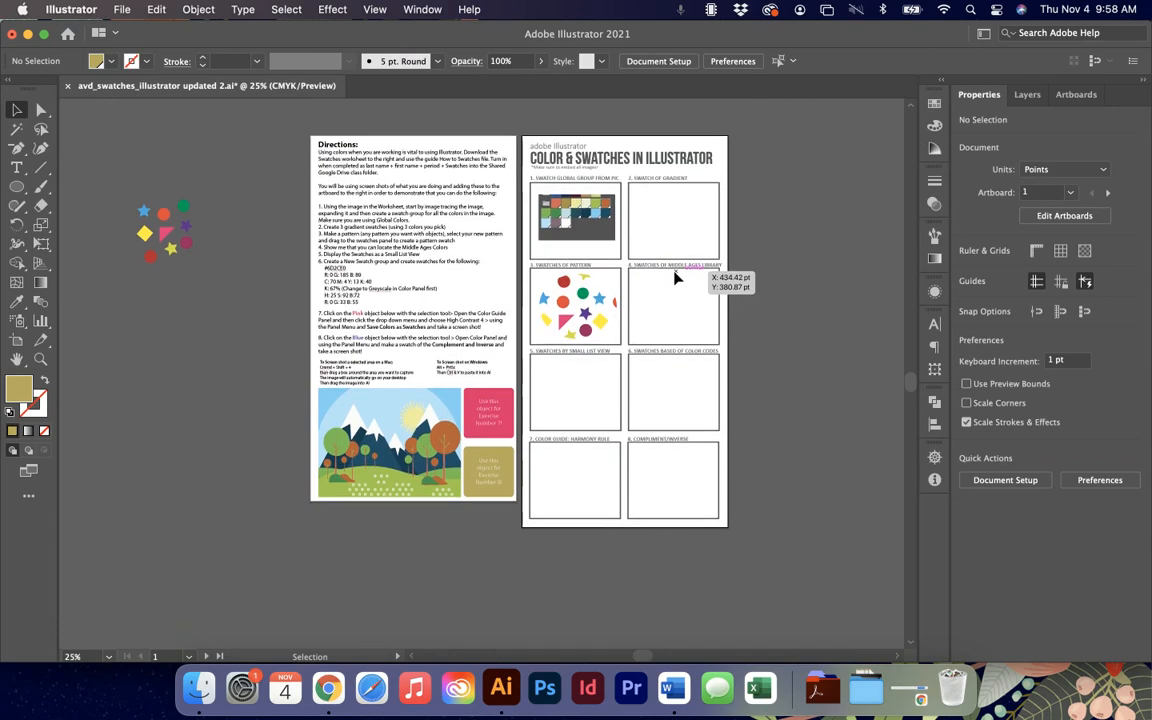
click(938, 105)
click(935, 127)
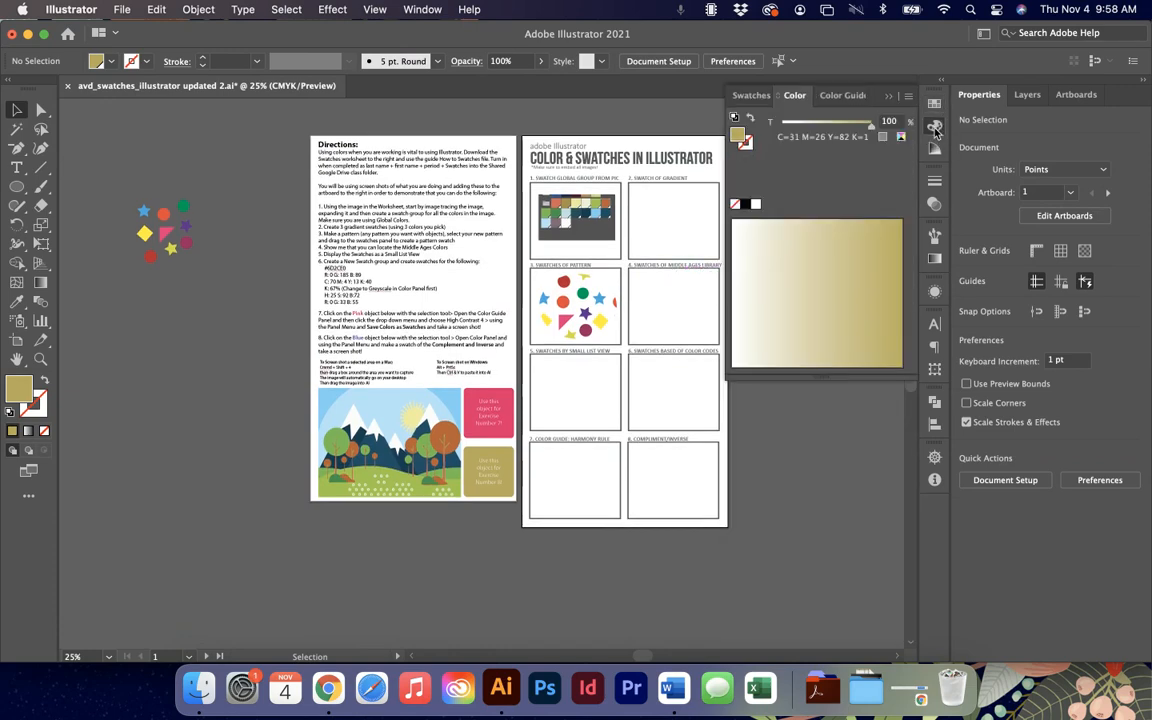
click(935, 148)
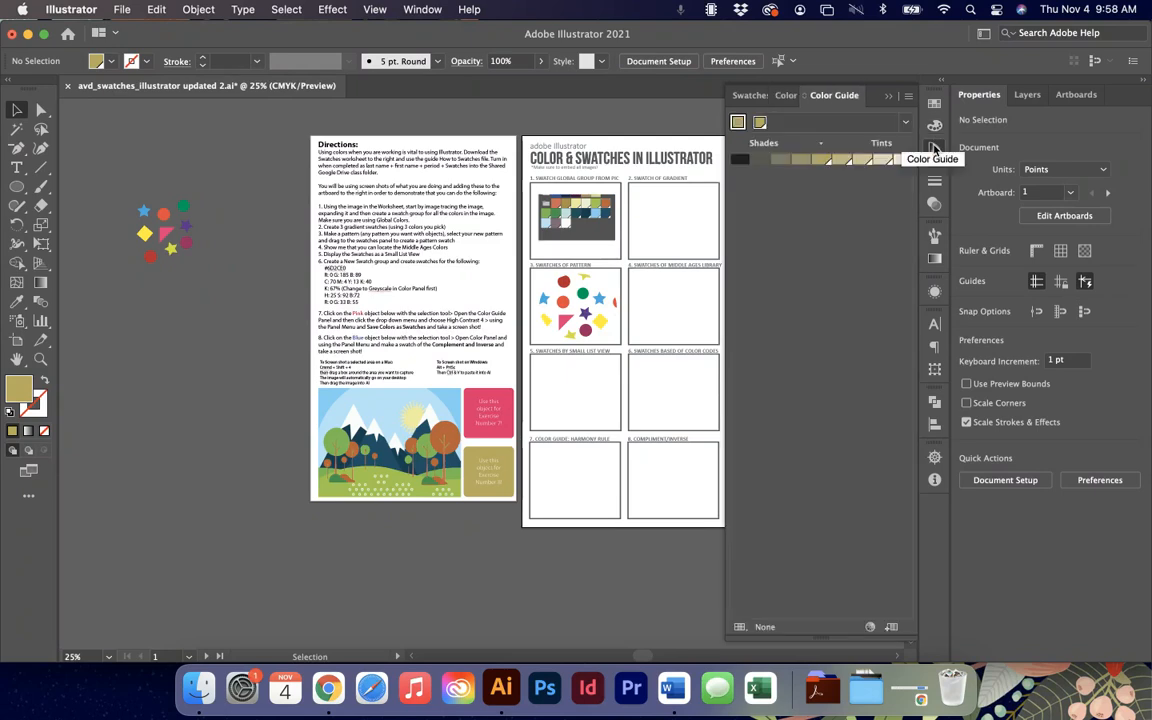
click(905, 123)
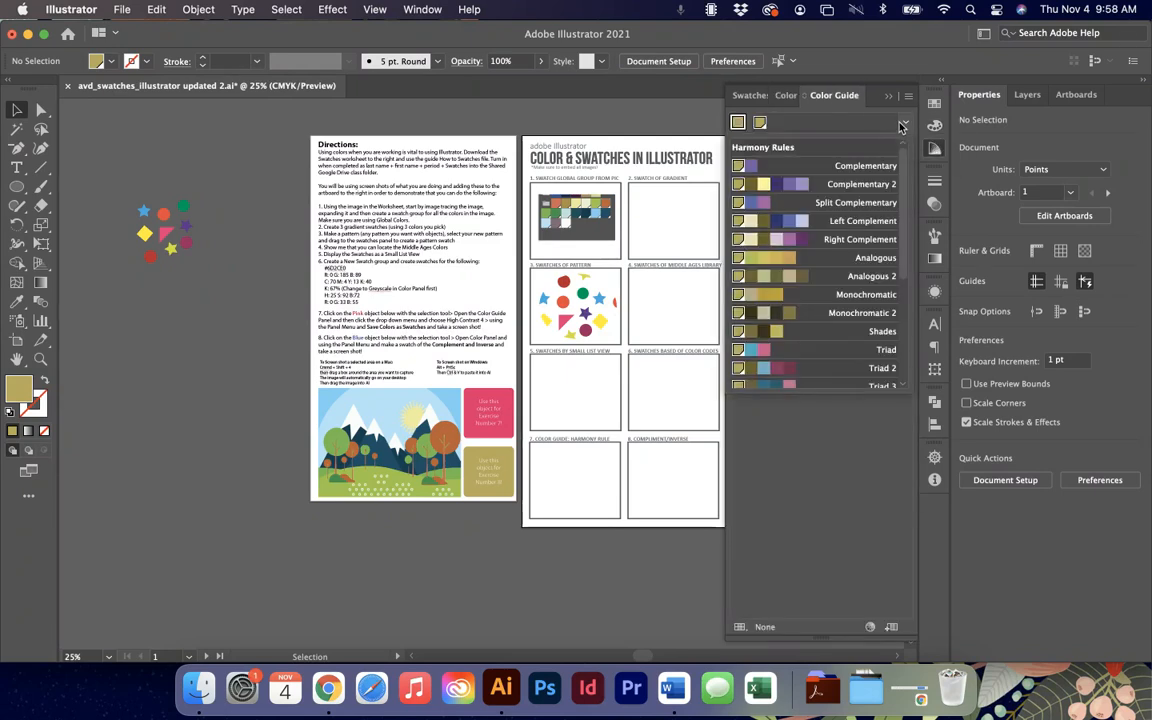
click(905, 124)
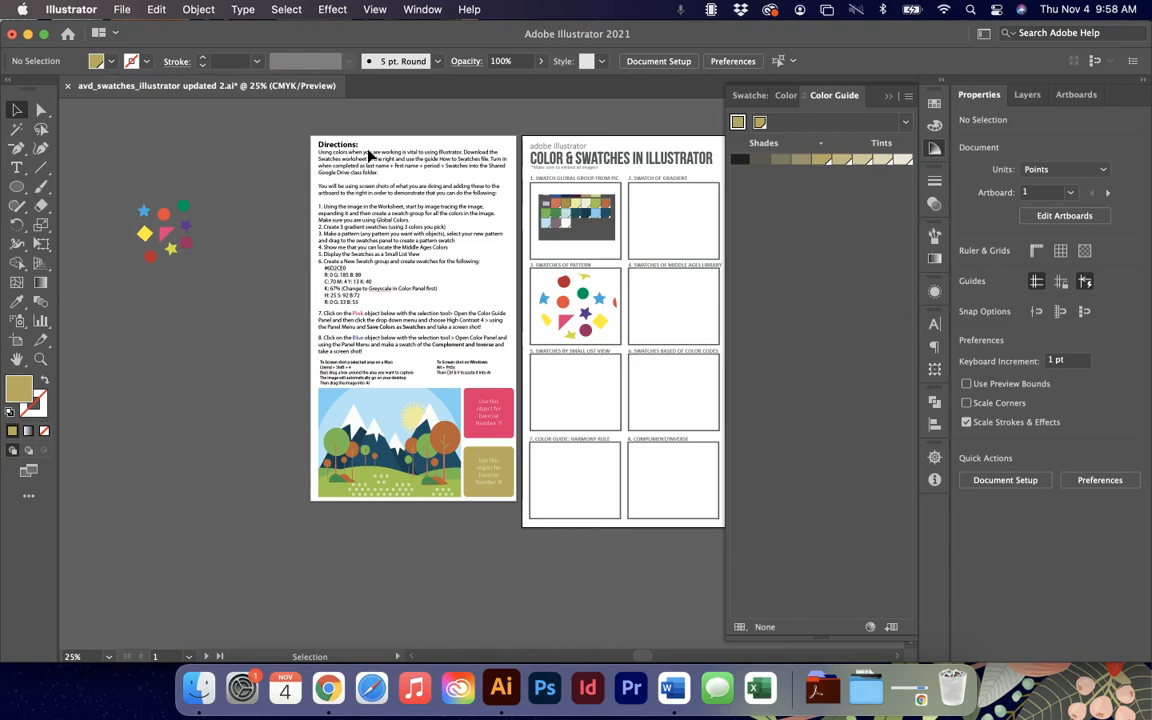
click(892, 97)
Select the swatch screenshot placed in the Swatch Global Group From Pic box.
click(585, 212)
key(super+0)
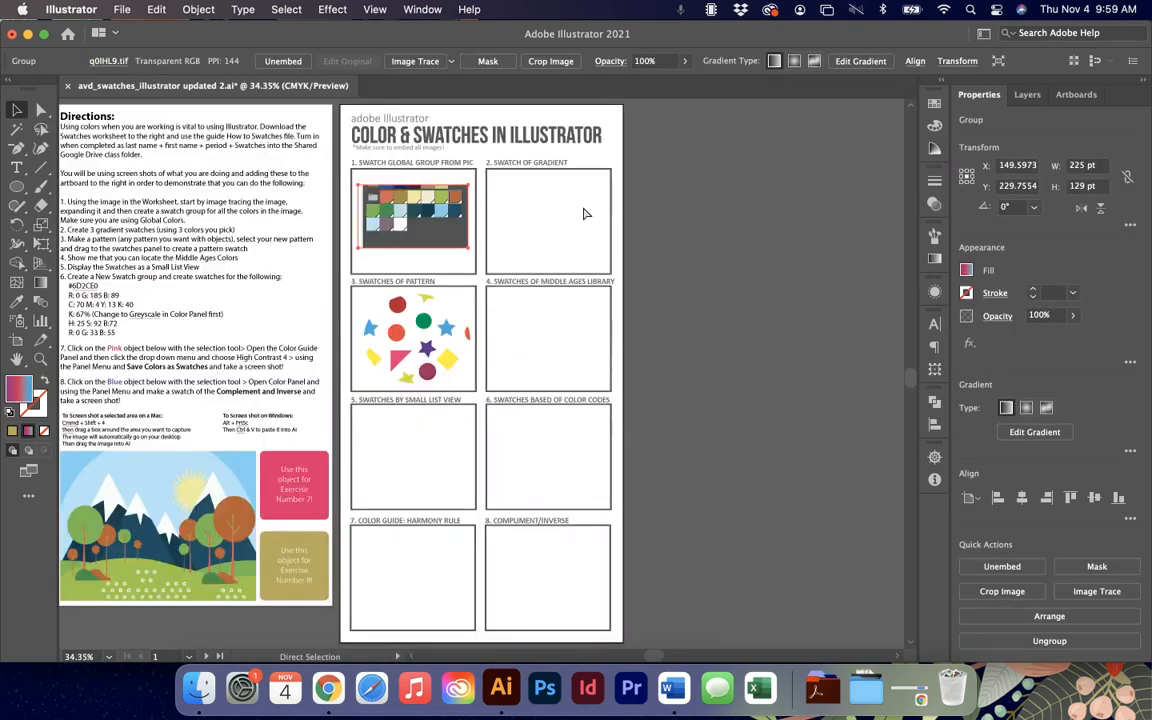
scroll(585, 212, left, 5)
scroll(585, 212, up, 2)
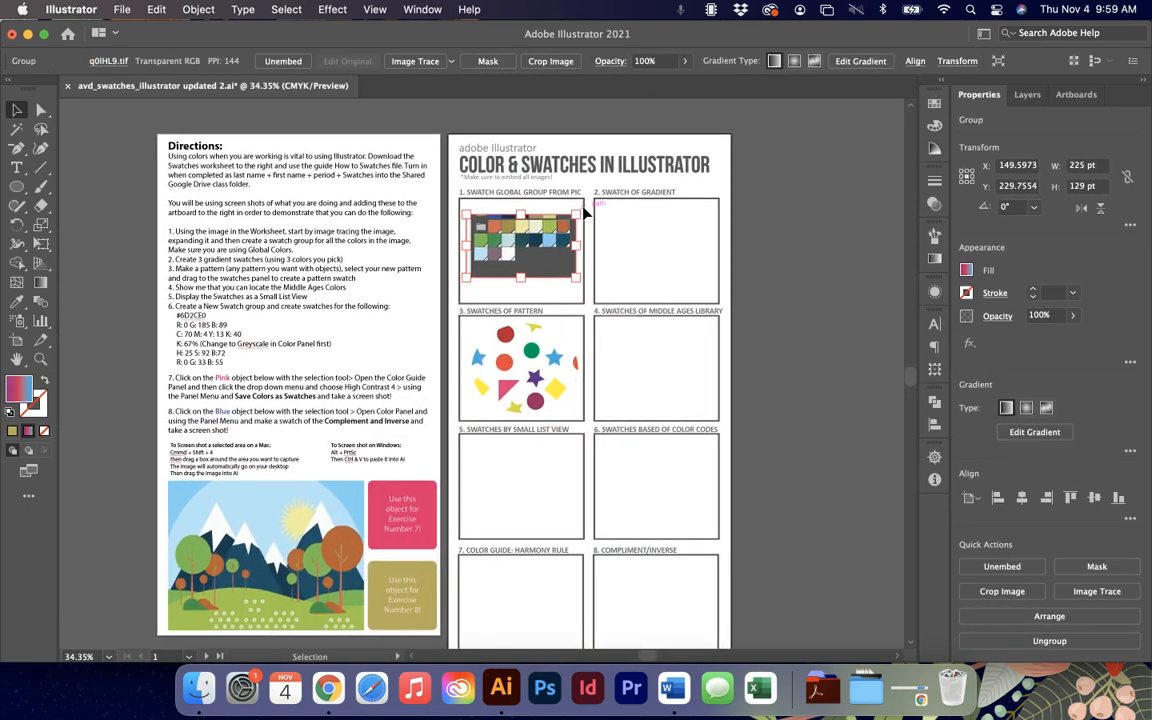